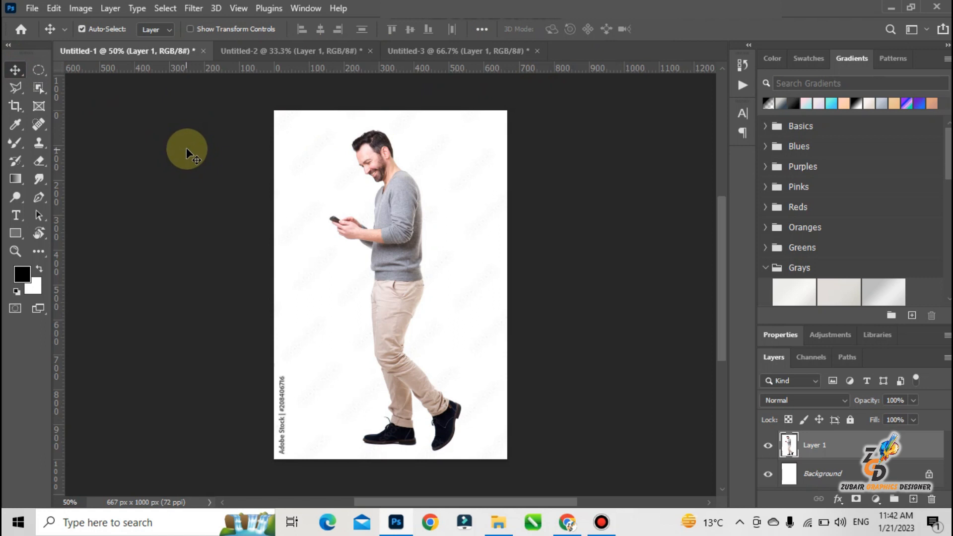
Select the man with Select Subject, copy him onto a new layer, and hide that copy.
left_click(43, 86)
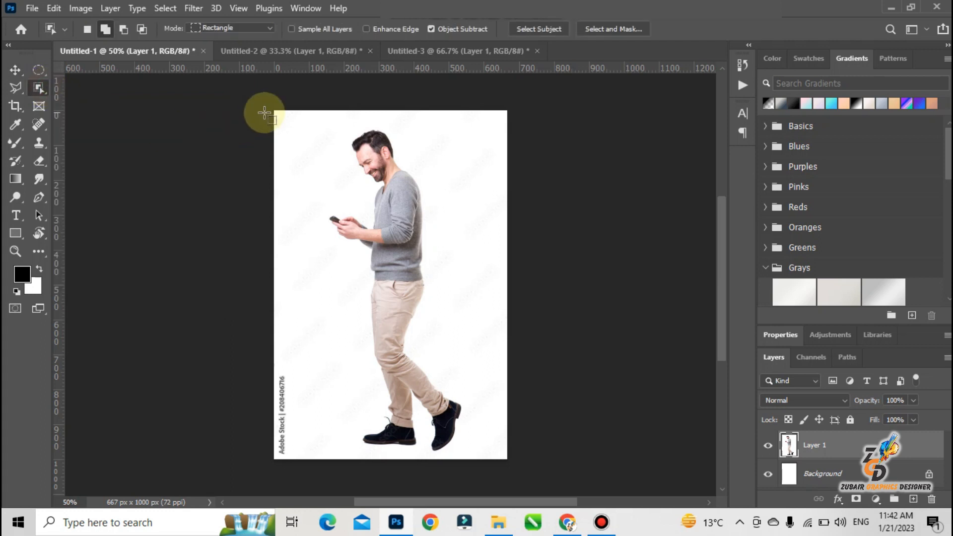
left_click(540, 28)
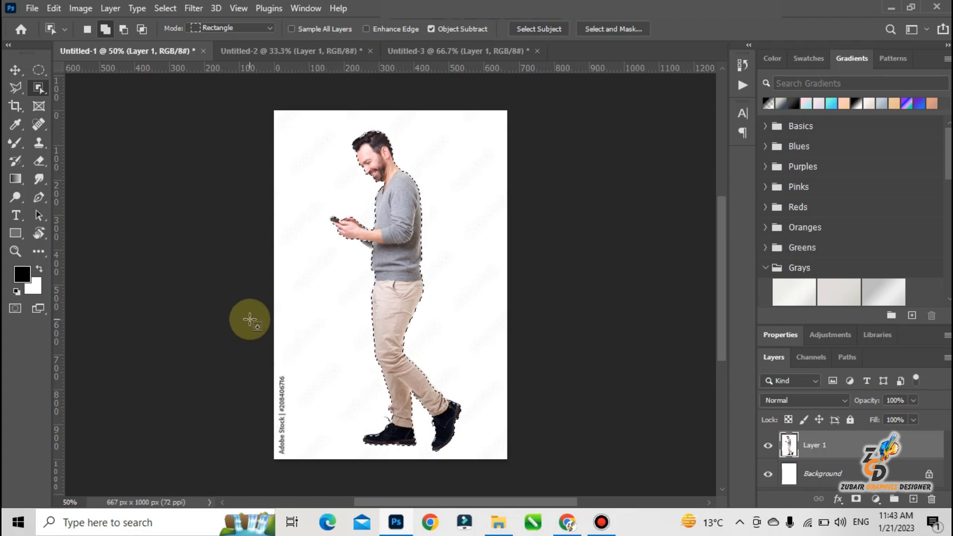
key("ctrl+j")
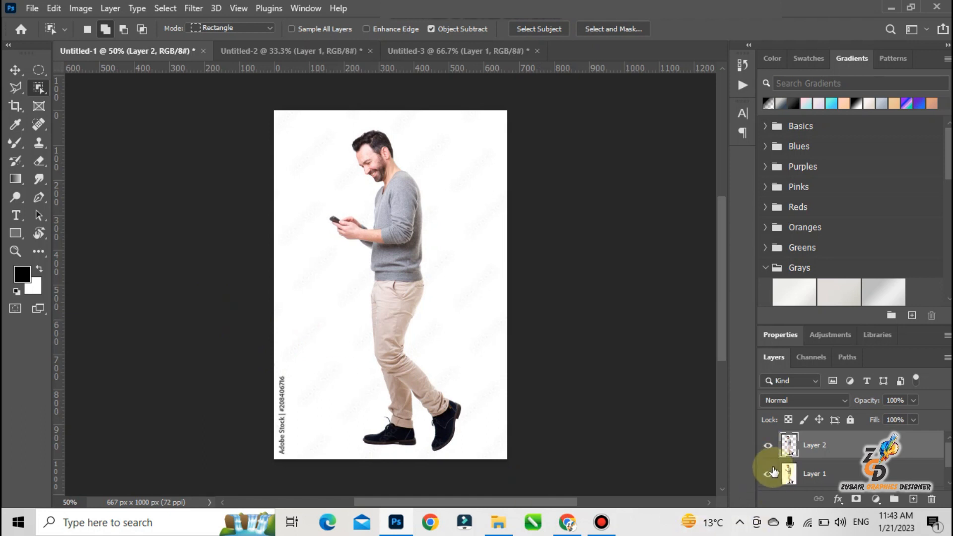
left_click(766, 448)
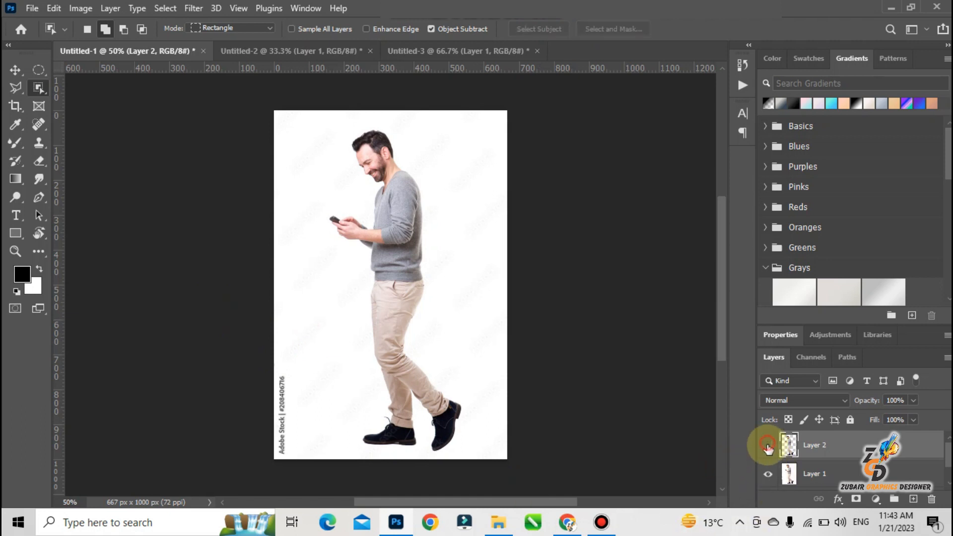
Select the man again with the Object Selection tool and expand the selection twice, the second time by 7 pixels.
left_click_drag(305, 119, 486, 451)
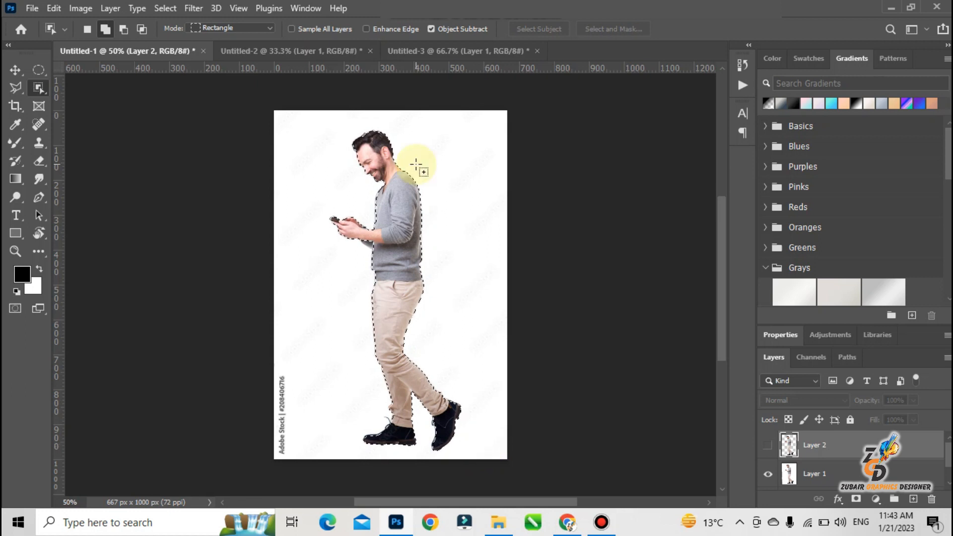
left_click(169, 10)
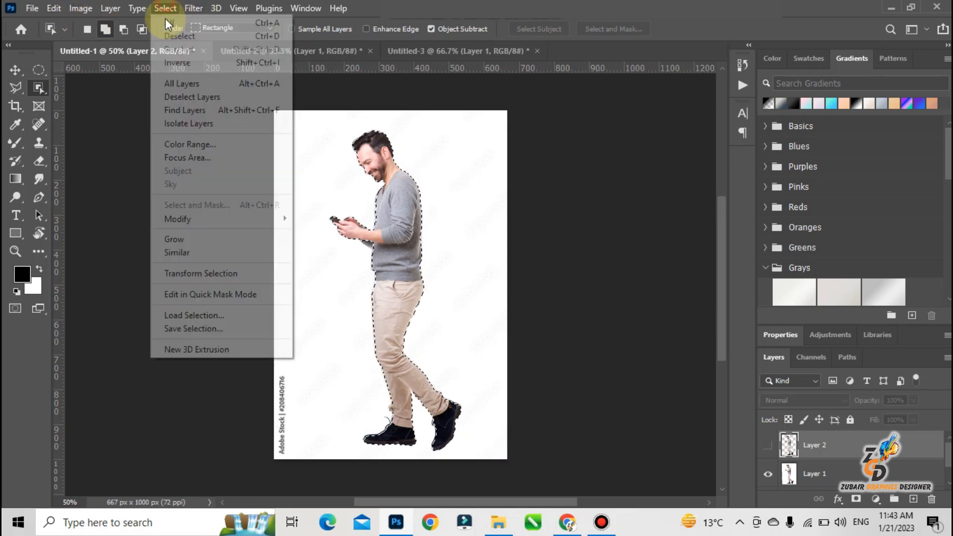
mouse_move(216, 220)
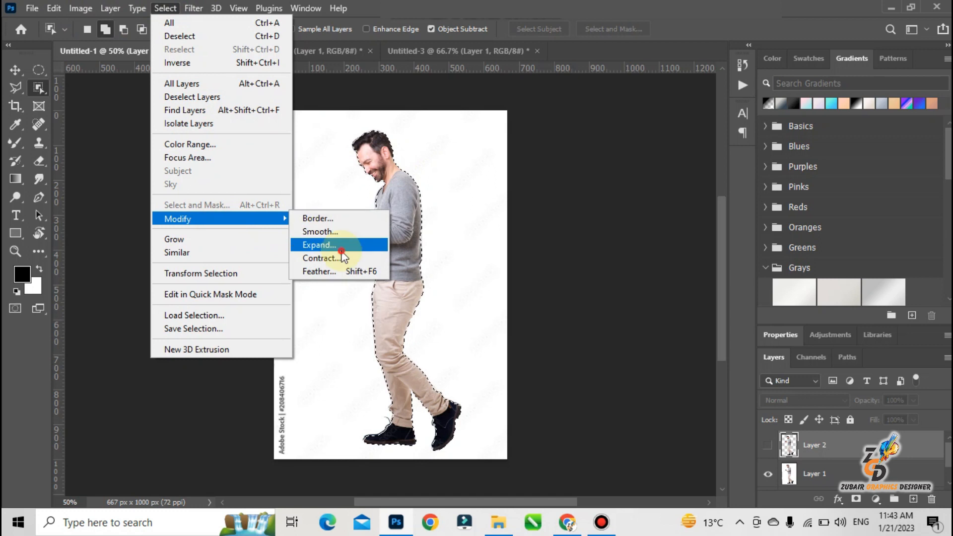
left_click(340, 248)
left_click(566, 172)
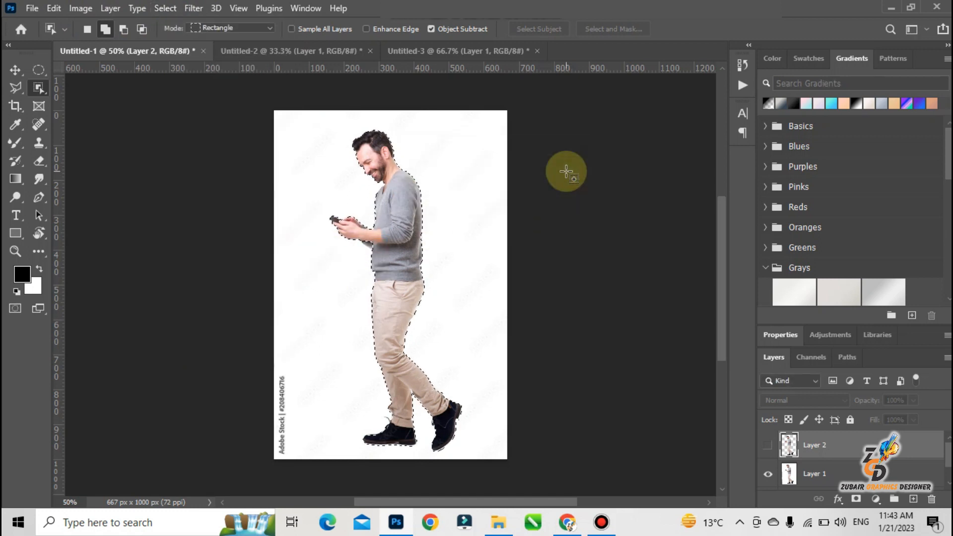
left_click(157, 9)
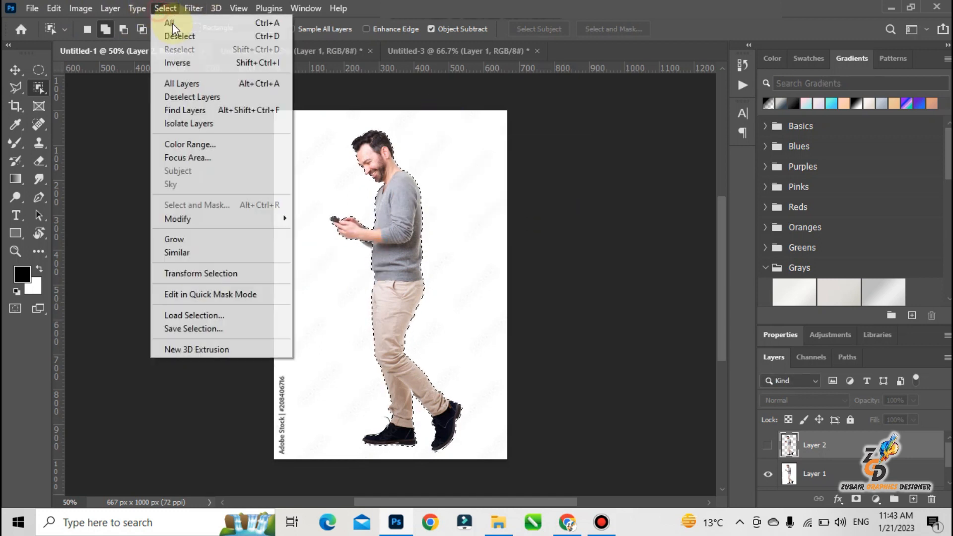
mouse_move(281, 226)
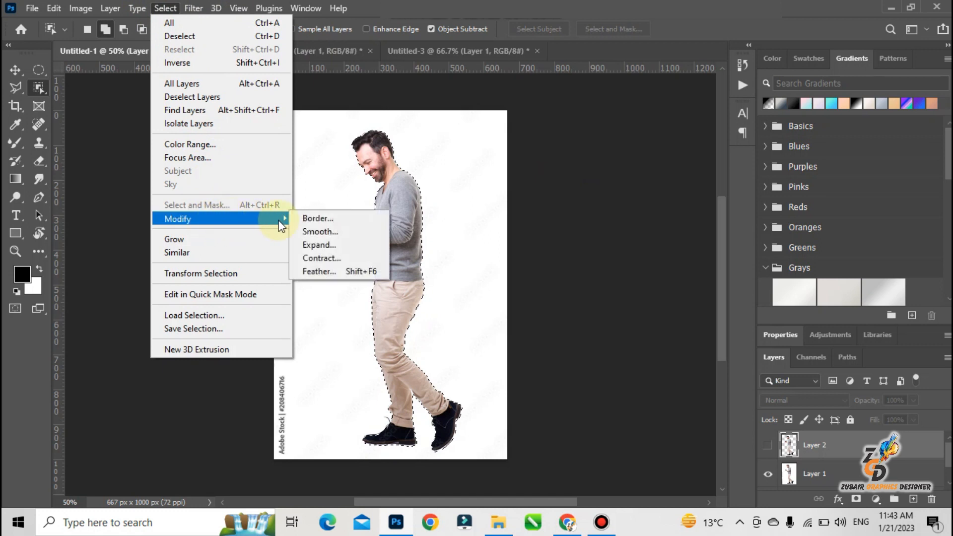
left_click(314, 244)
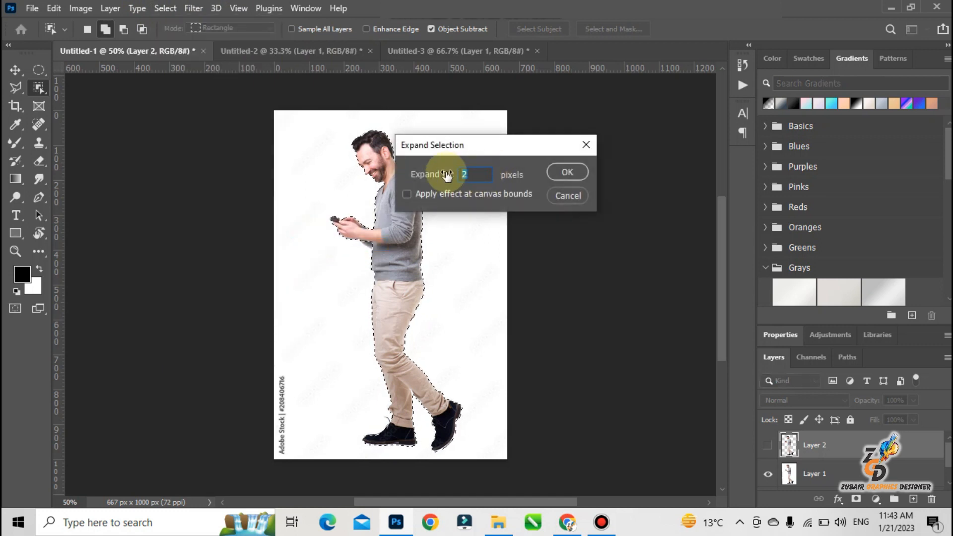
type("7")
key("Return")
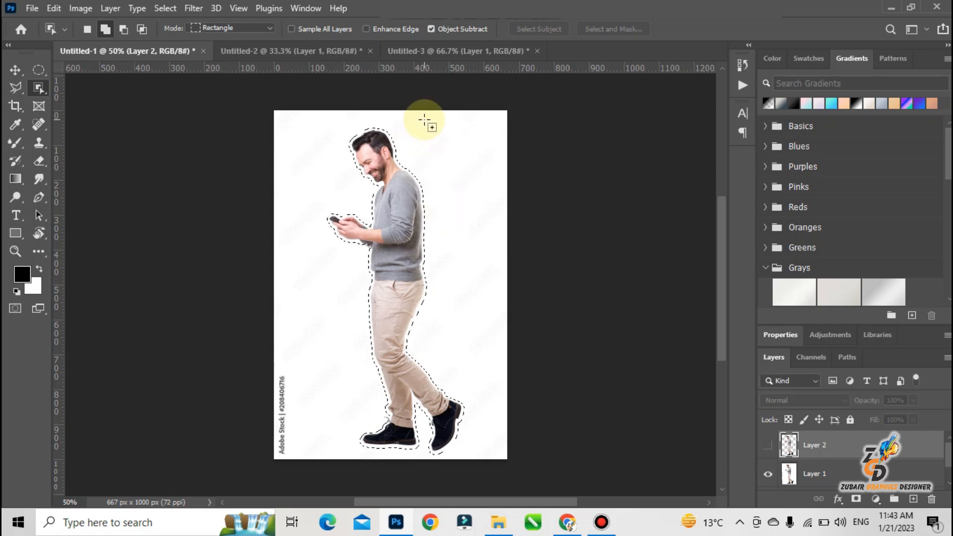
Try to fill the selection on the hidden Layer 2 using Content-Aware contents.
key("shift+F5")
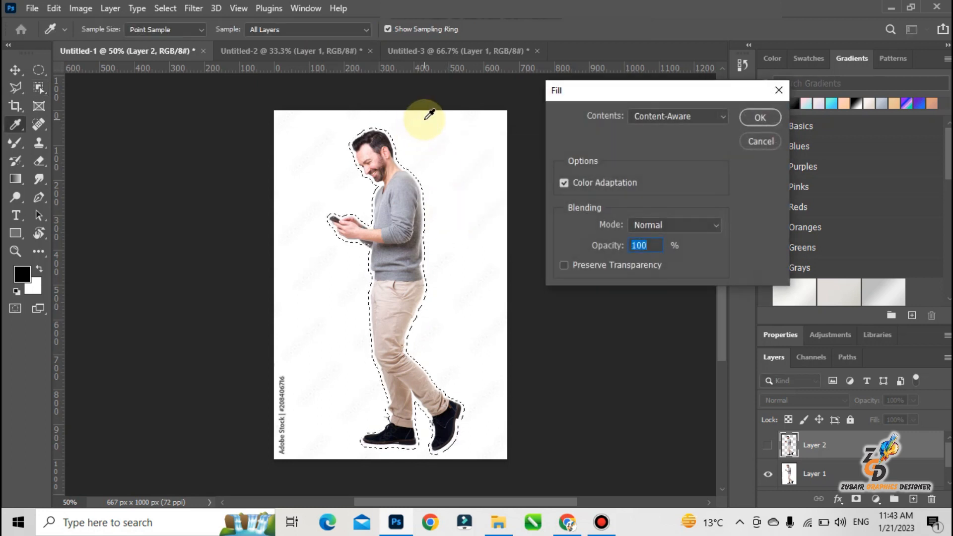
left_click(757, 117)
left_click(470, 204)
Fill the selected man on Layer 1 with Content-Aware, deselect, and heal the dark smudge near the canvas centre using the Spot Healing Brush.
left_click(791, 472)
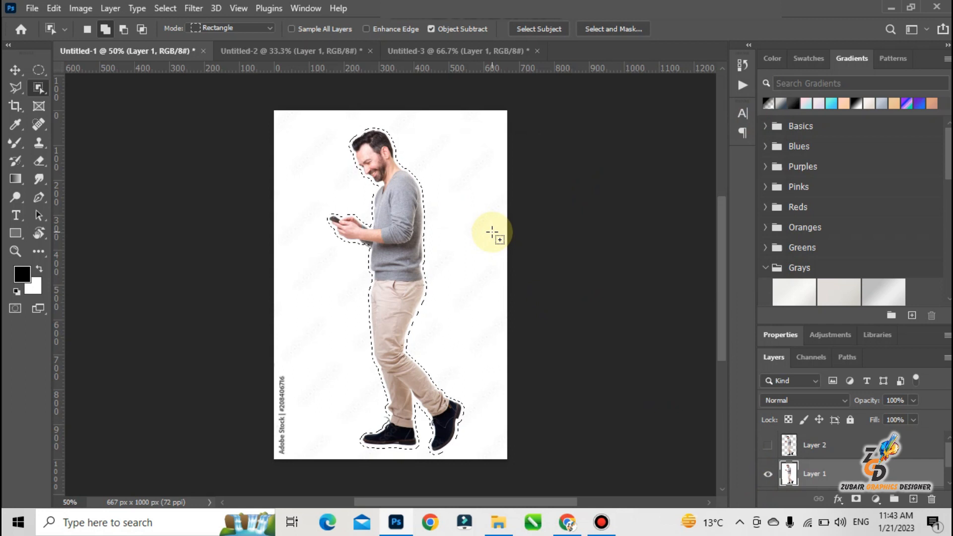
key("shift+F5")
key("Return")
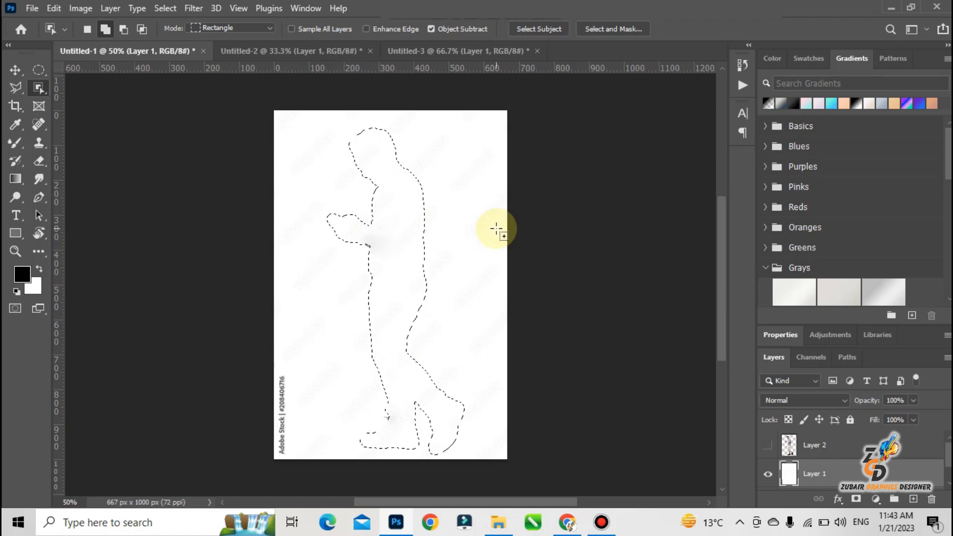
key("ctrl+d")
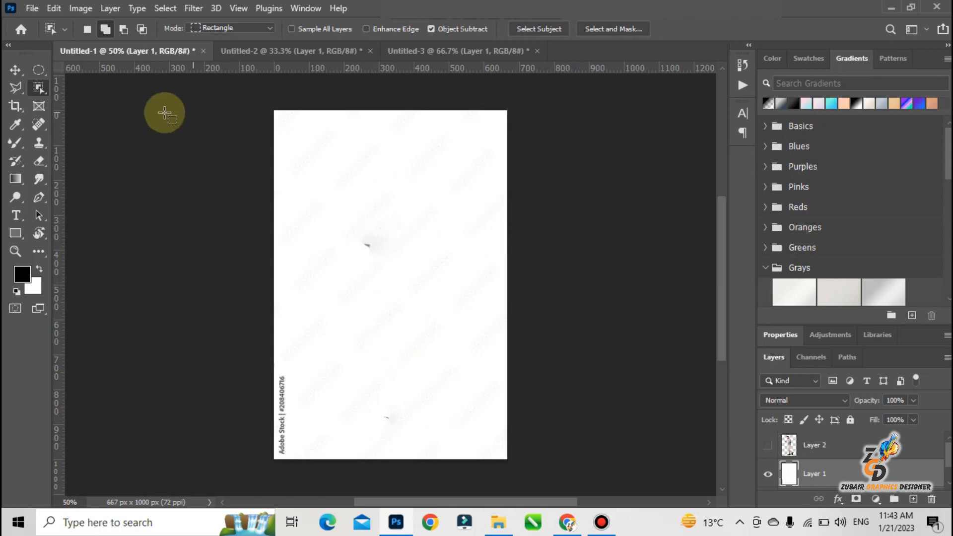
left_click(38, 124)
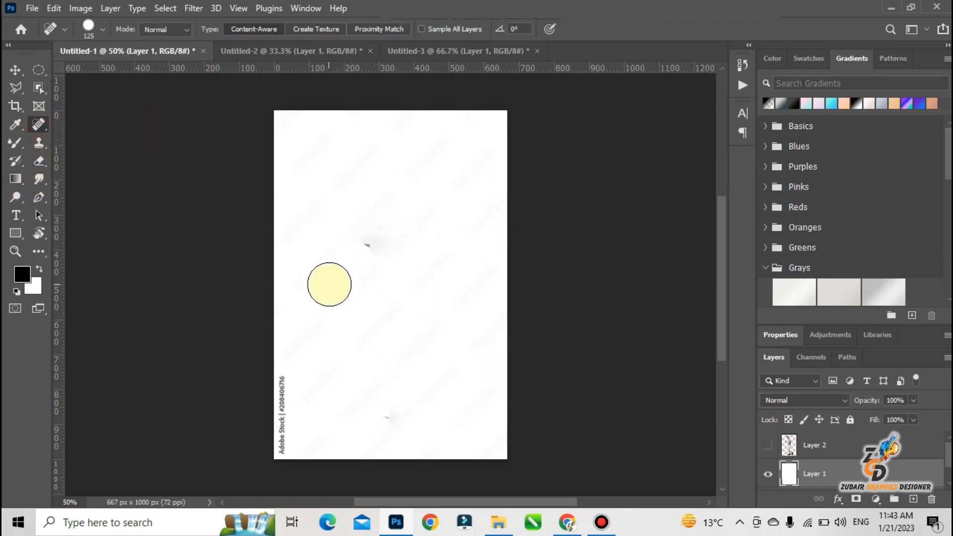
left_click(359, 256)
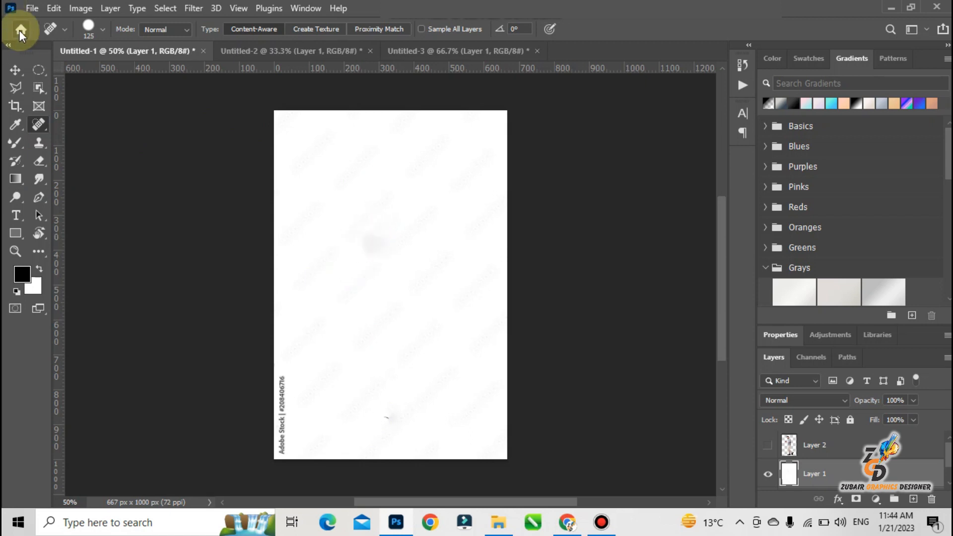
Show Layer 2 and select the cut-out man with the Move tool.
left_click(15, 69)
left_click(767, 445)
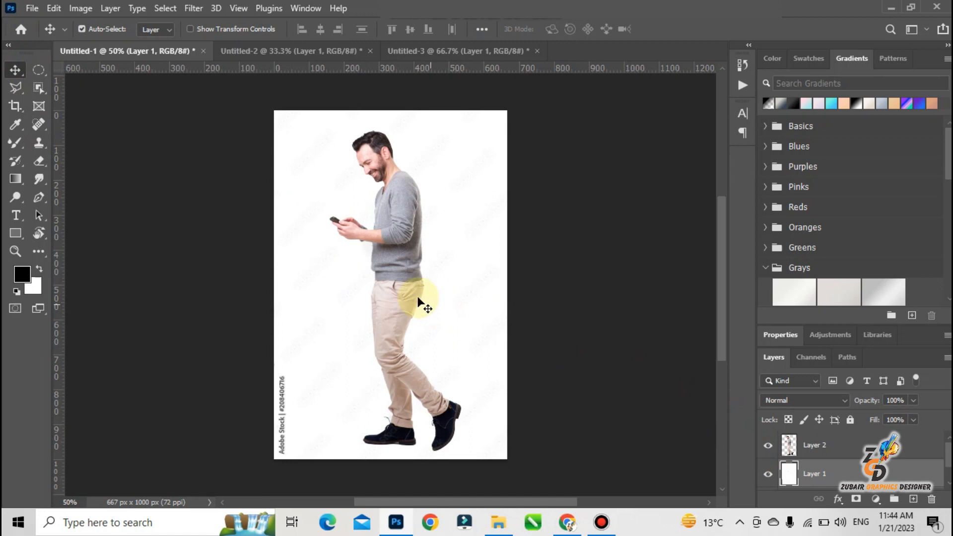
left_click(406, 240)
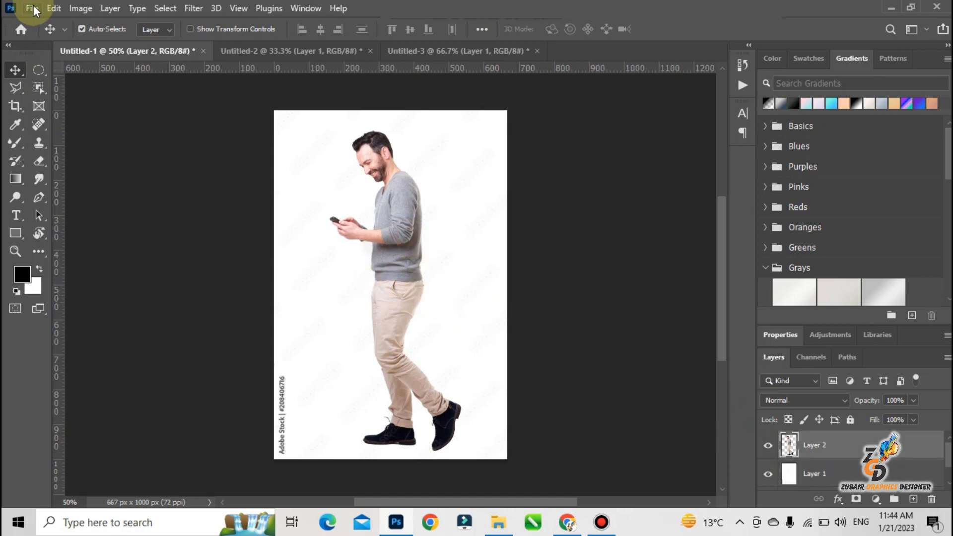
left_click(58, 11)
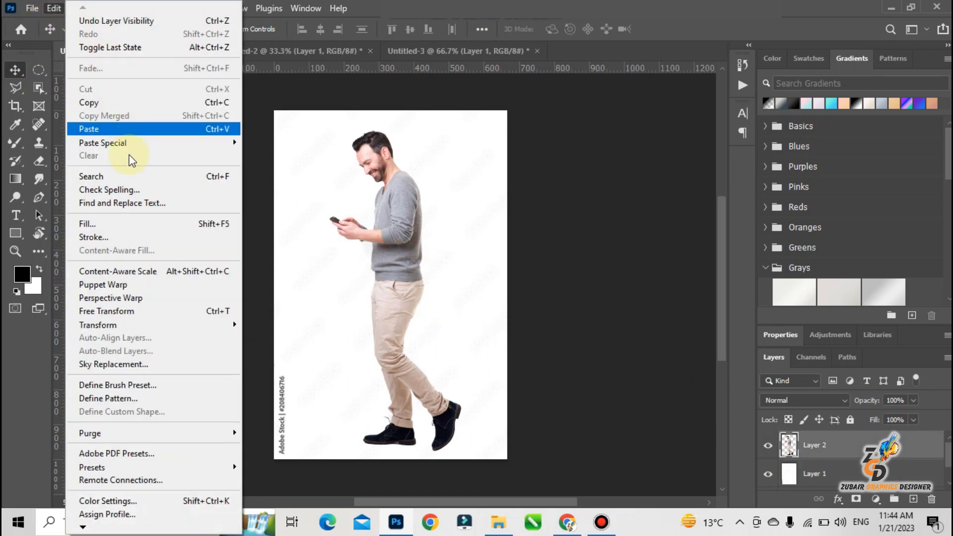
left_click(138, 287)
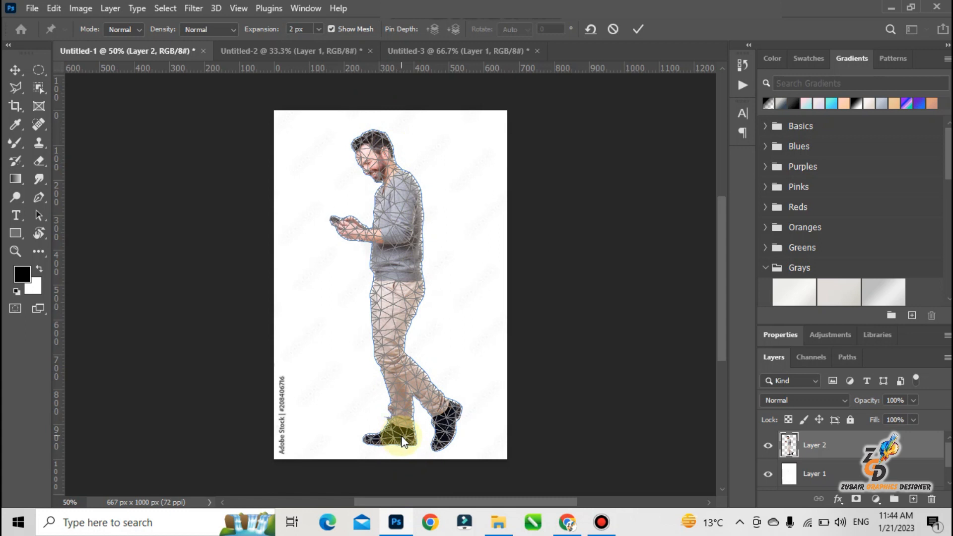
left_click(398, 287)
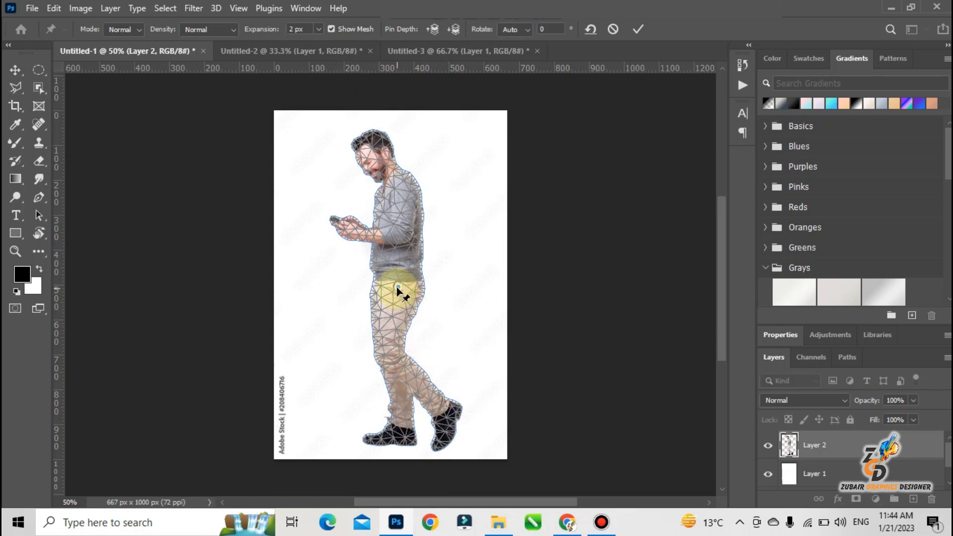
mouse_move(396, 285)
left_mouse_down()
mouse_move(389, 264)
mouse_move(385, 285)
mouse_move(410, 283)
mouse_move(392, 274)
mouse_move(399, 290)
left_mouse_up()
key("ctrl+z")
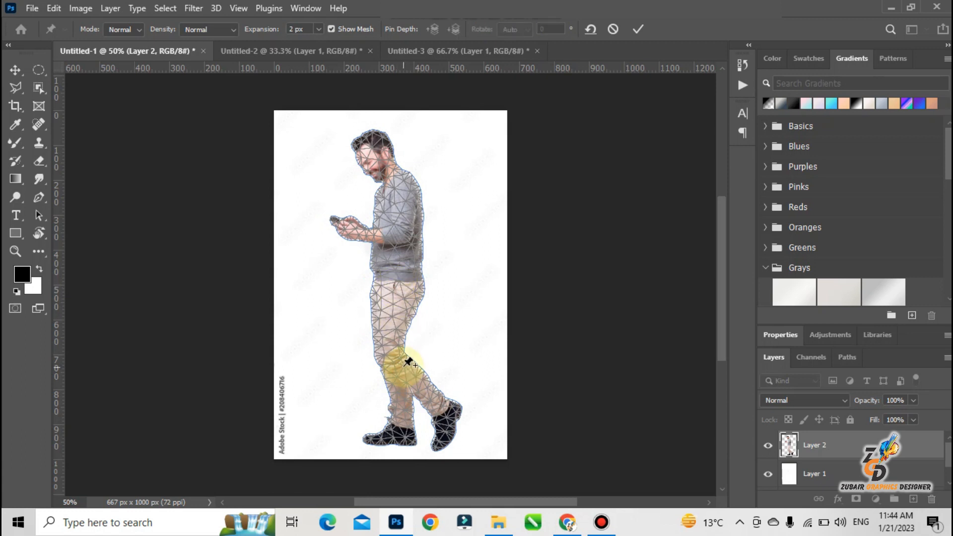
left_click(394, 358)
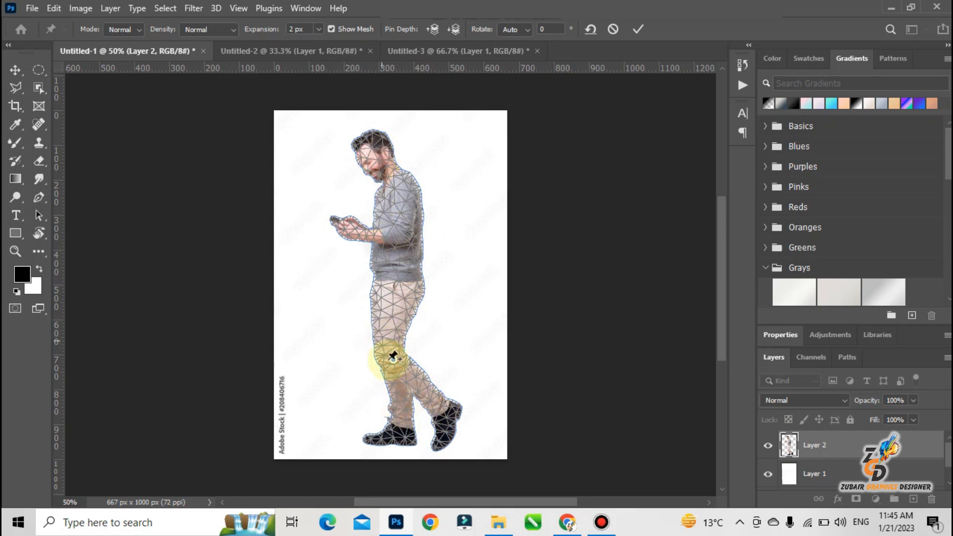
left_click_drag(394, 360, 370, 347)
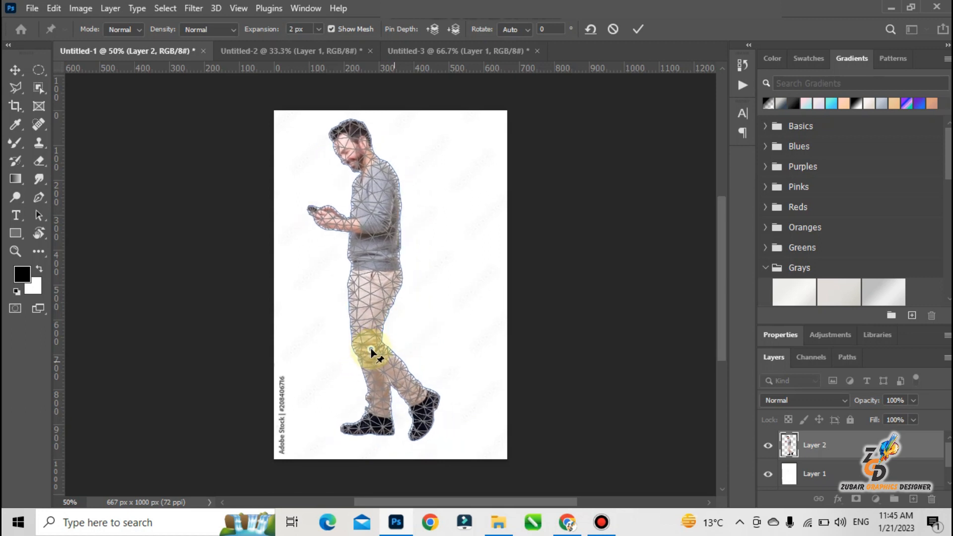
left_click(419, 401)
left_click_drag(420, 400, 357, 206)
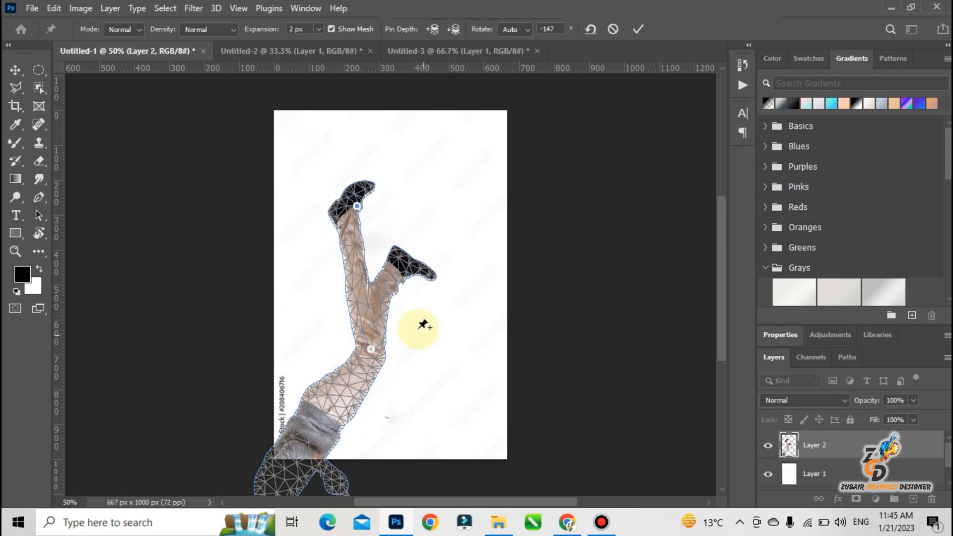
left_click_drag(374, 350, 342, 168)
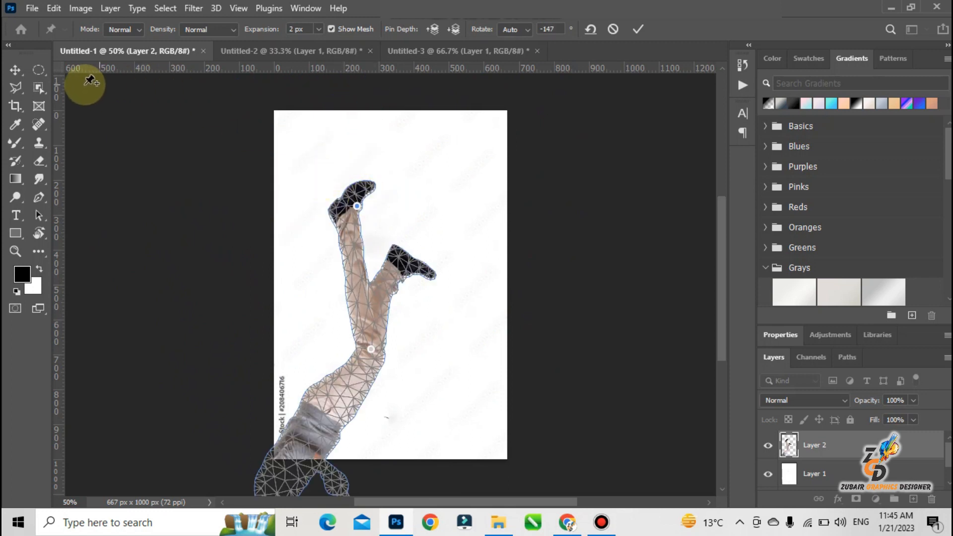
left_click(22, 71)
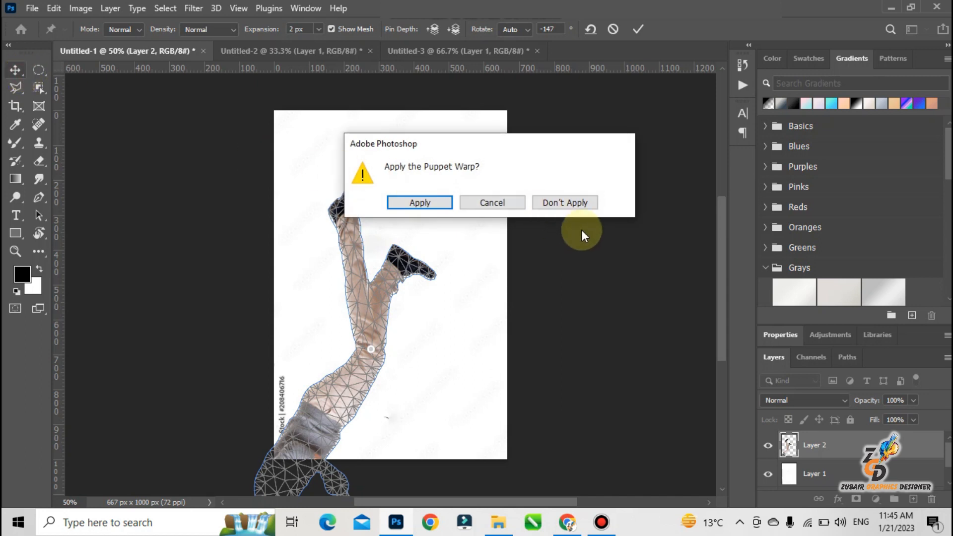
left_click(563, 203)
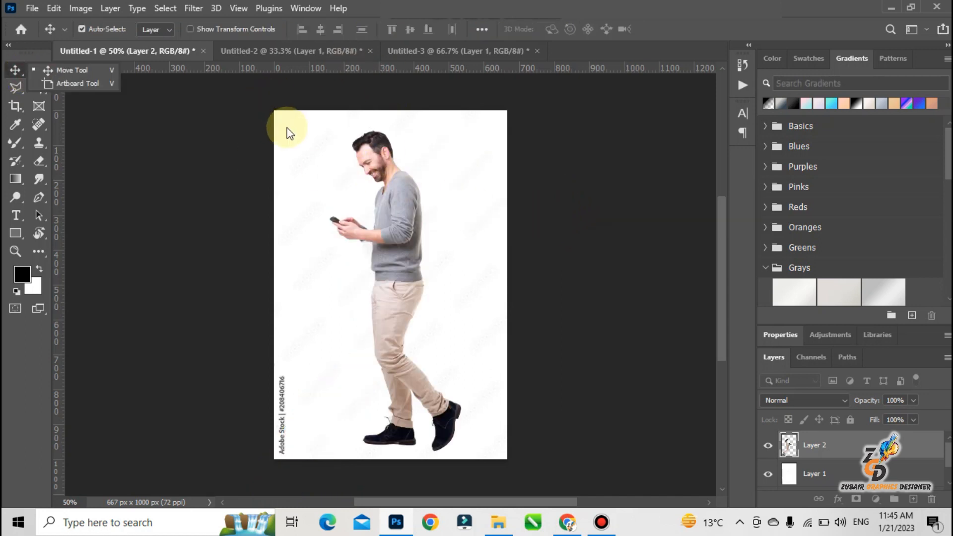
Start Puppet Warp on the man in Layer 2 and place pins on both shoes, the knee, waist, elbow and shoulder.
left_click(54, 10)
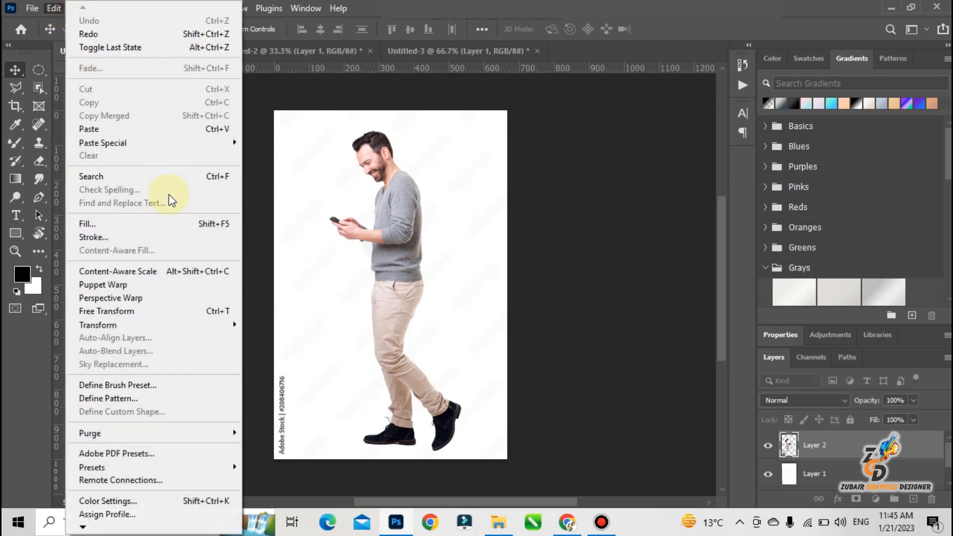
left_click(164, 282)
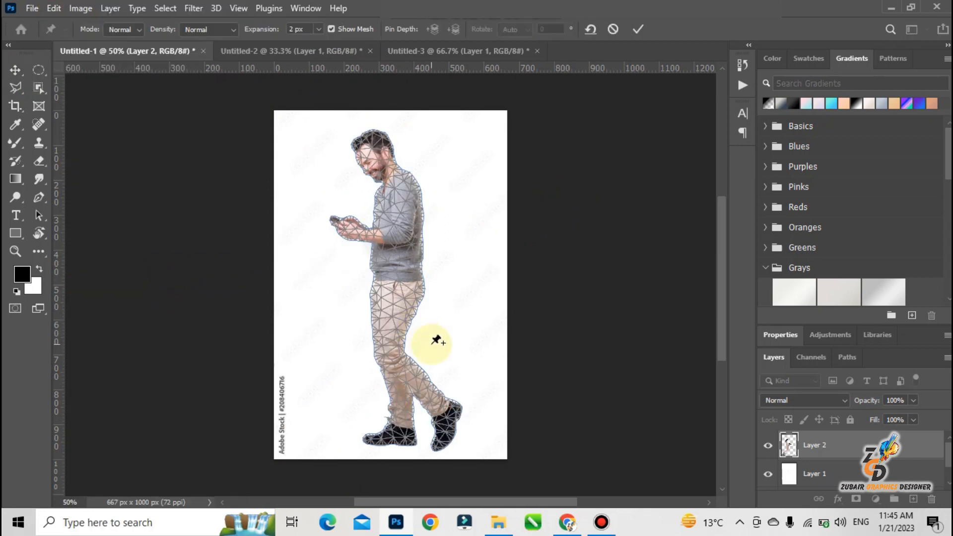
left_click(449, 413)
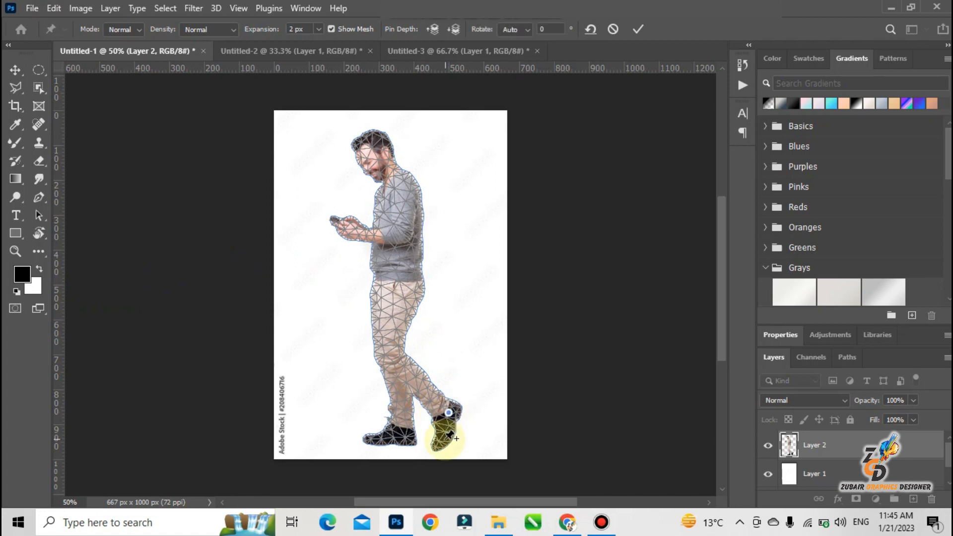
left_click(444, 440)
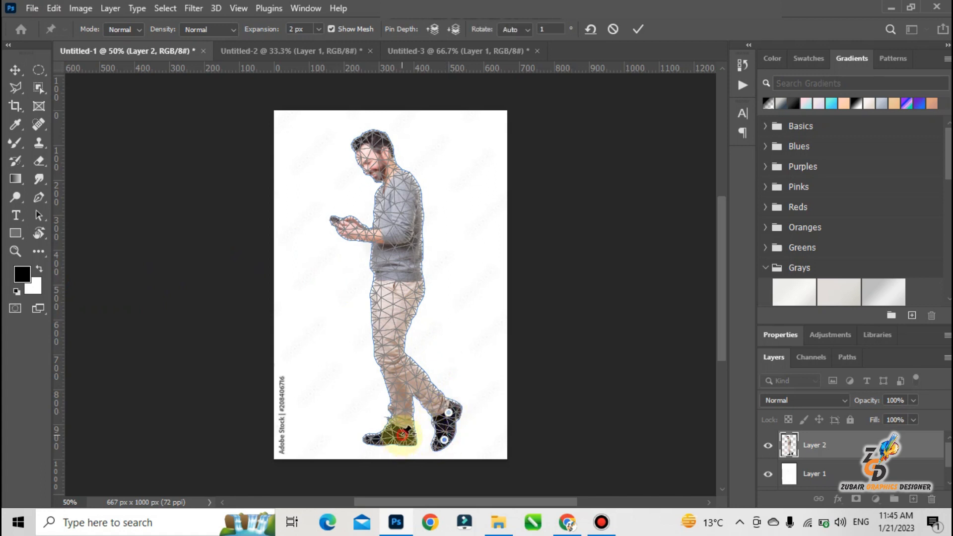
left_click(372, 441)
left_click(393, 351)
left_click(403, 279)
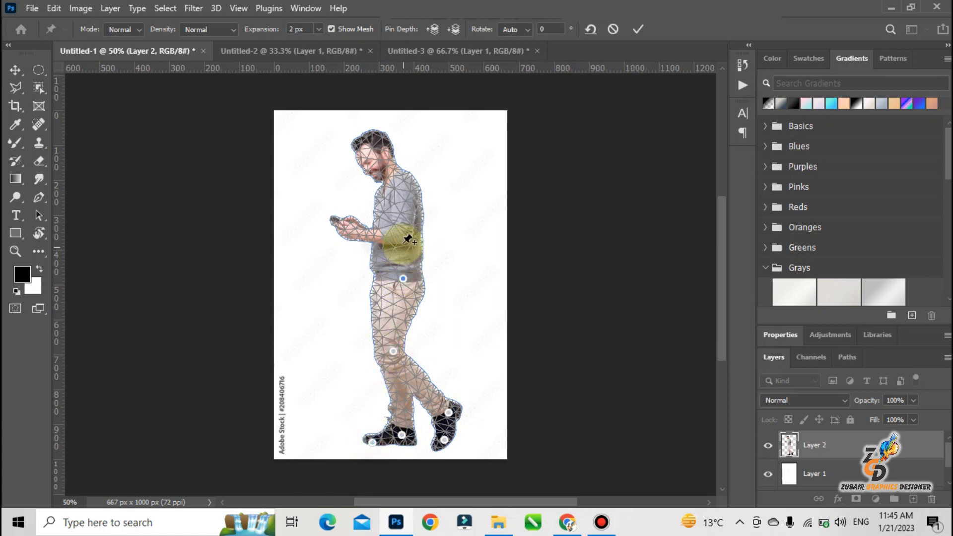
left_click(401, 228)
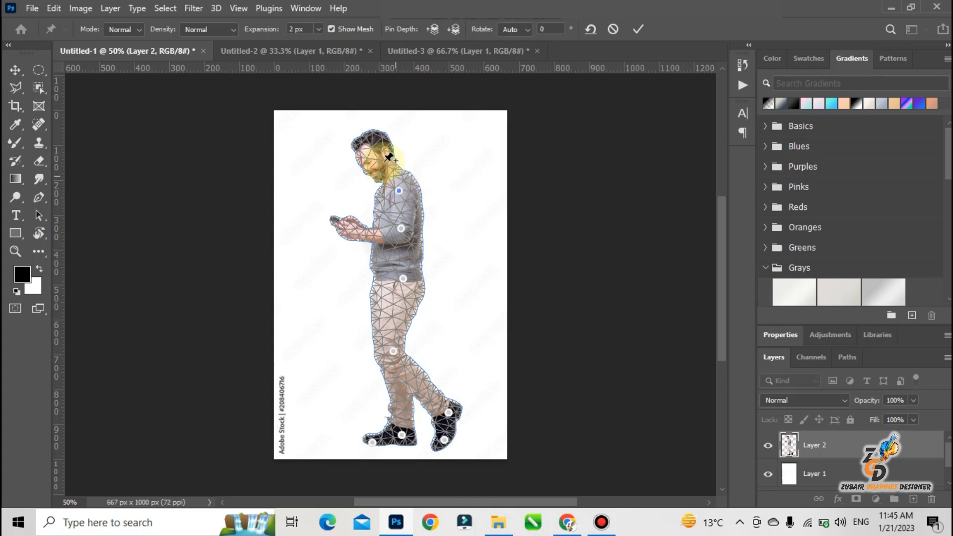
left_click(399, 190)
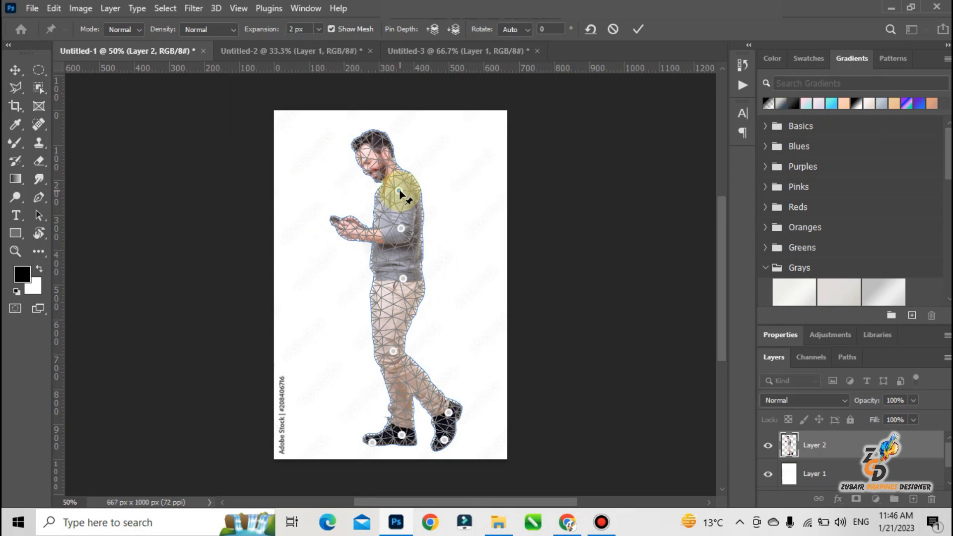
Remove the shoulder pin and place a new one slightly closer to the man's back.
left_click(400, 193, "alt")
left_click(402, 190)
key("alt")
left_click(402, 192, "alt")
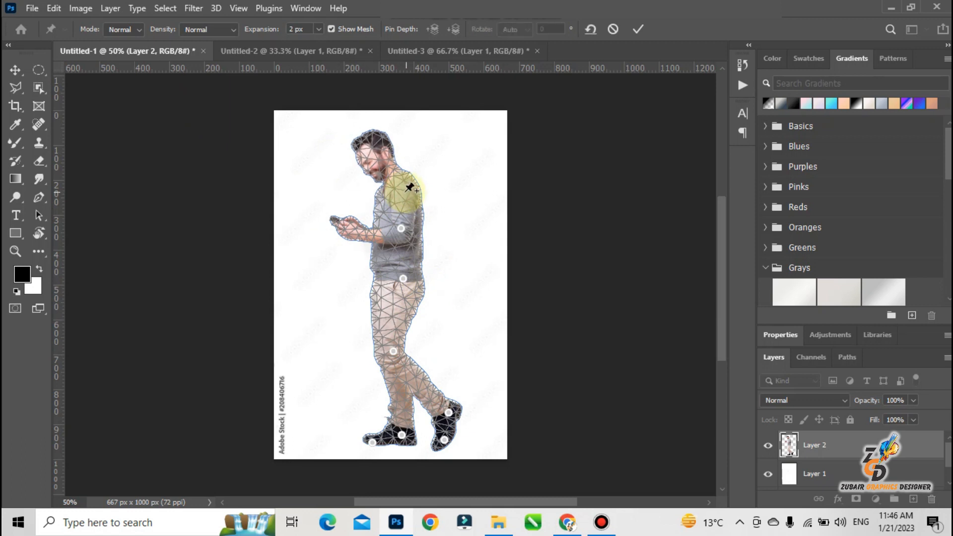
left_click(404, 189)
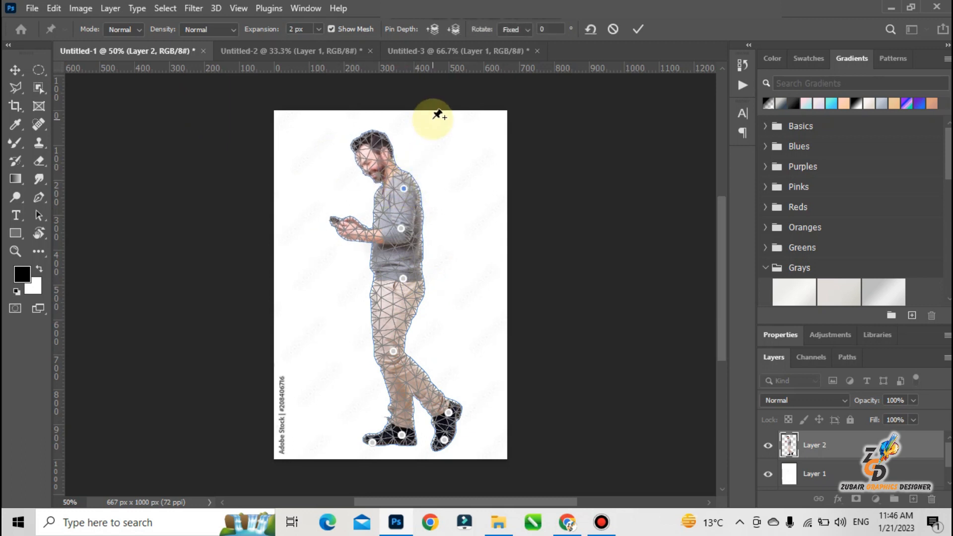
Set the shoulder pin's Rotate mode to Auto, and select the elbow pin and the rear ankle pin.
left_click(527, 29)
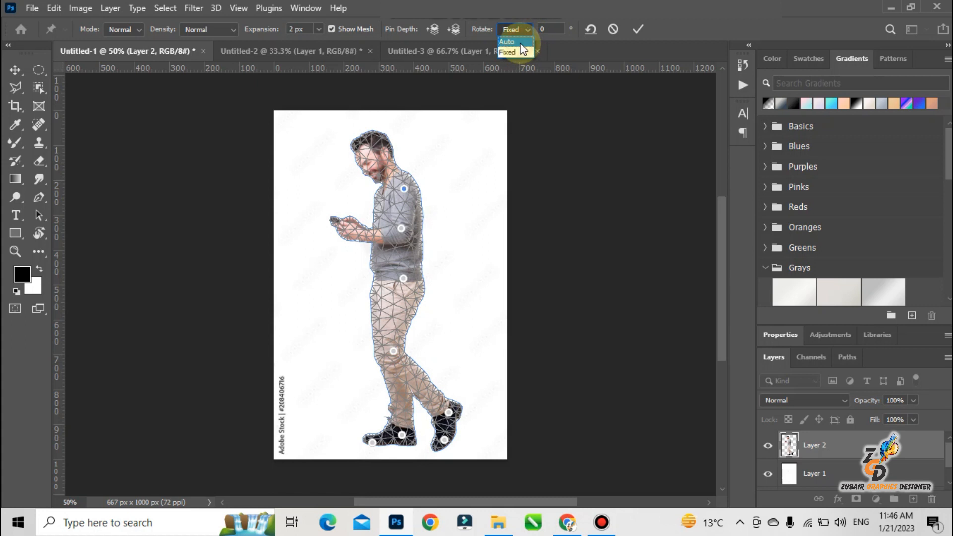
left_click(519, 42)
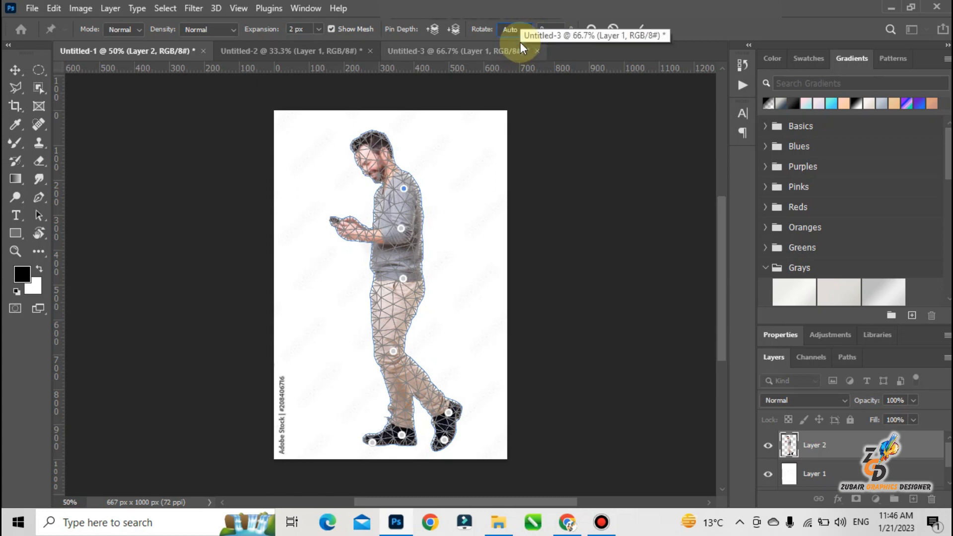
left_click(519, 30)
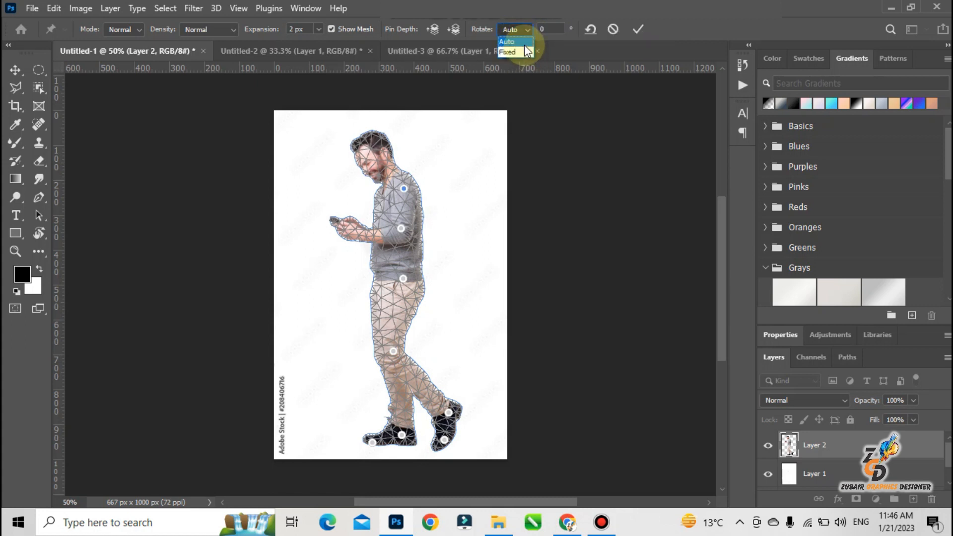
left_click(400, 228)
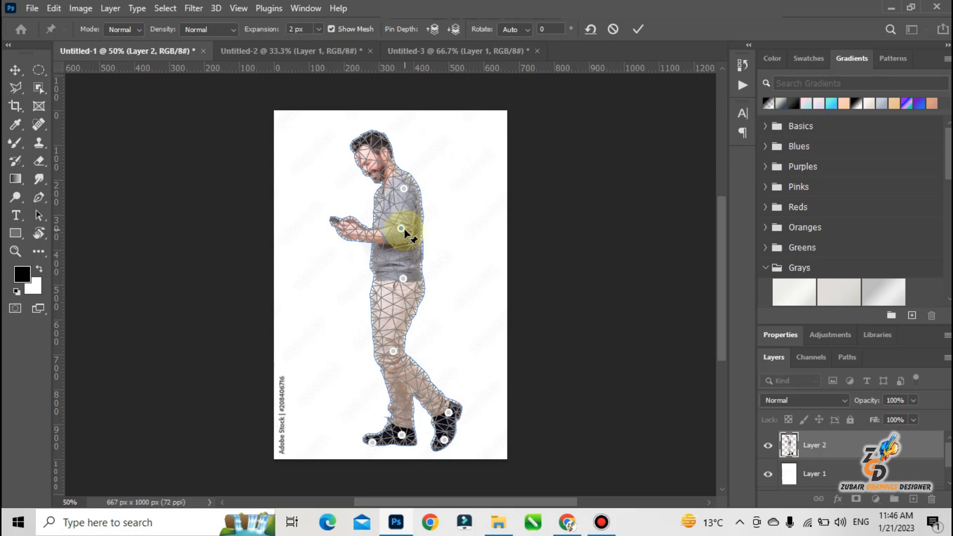
left_click(448, 413)
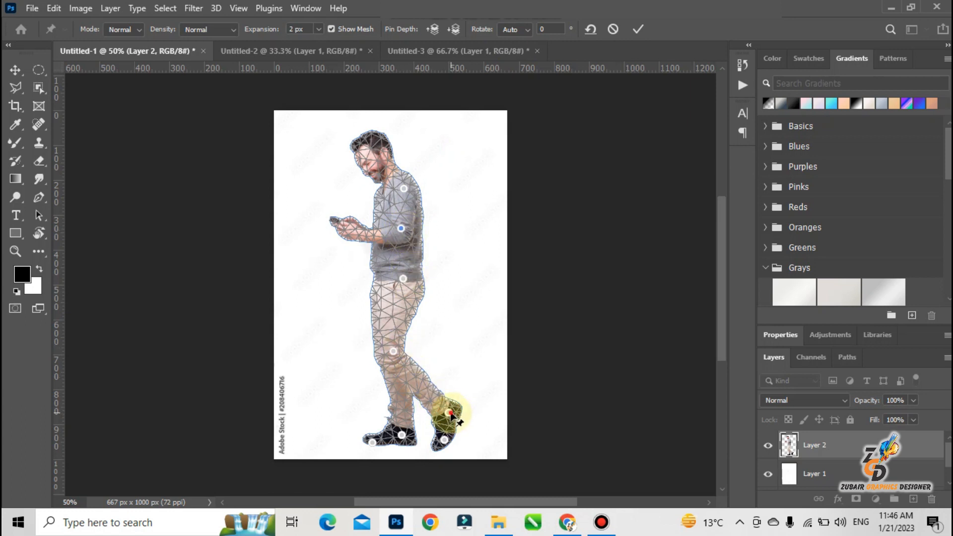
Select the shoulder pin and try rotating it by 25, 10, 7 and 9 degrees.
left_click(404, 187)
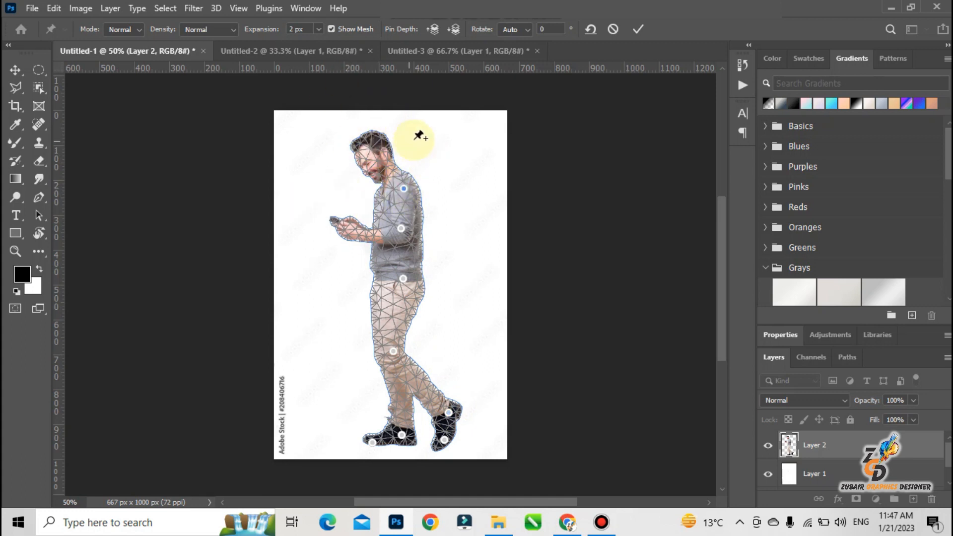
left_click(544, 30)
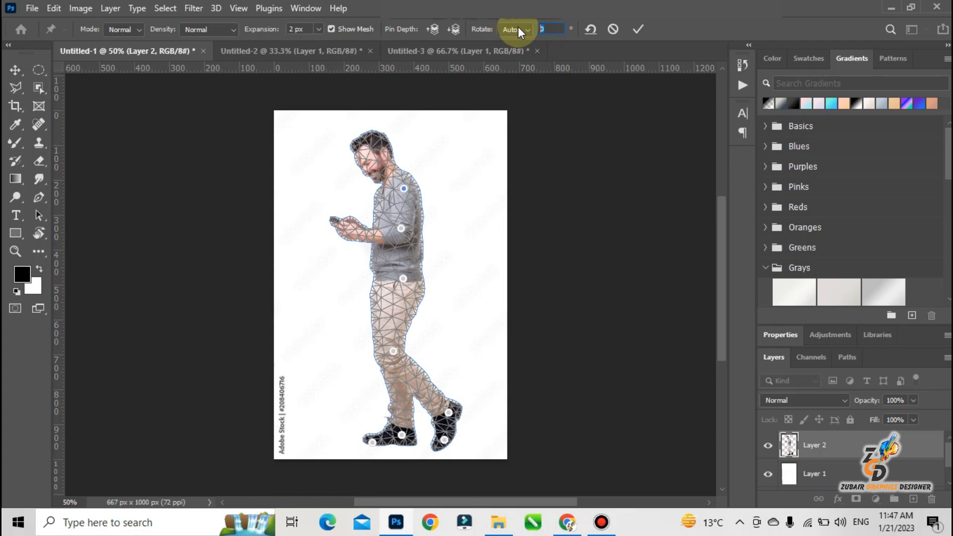
type("25")
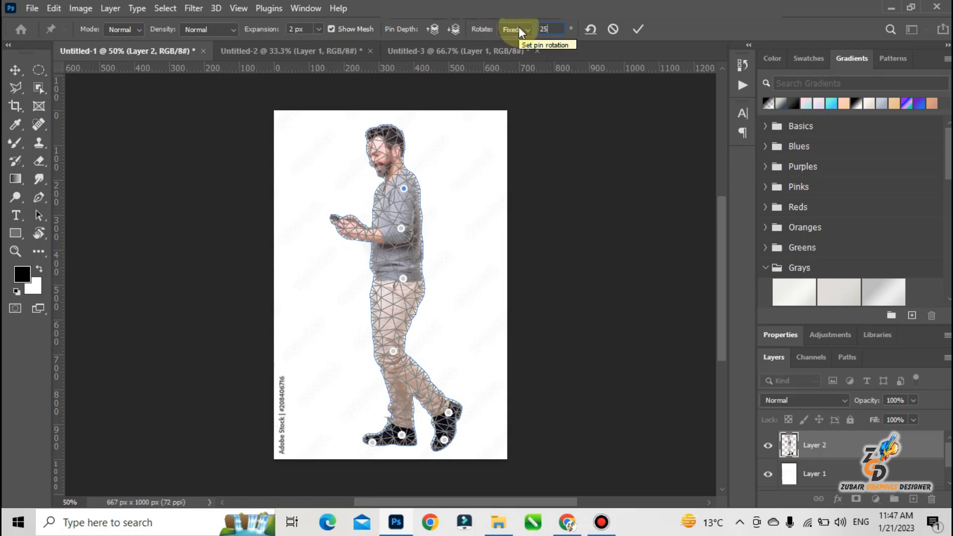
key("BackSpace")
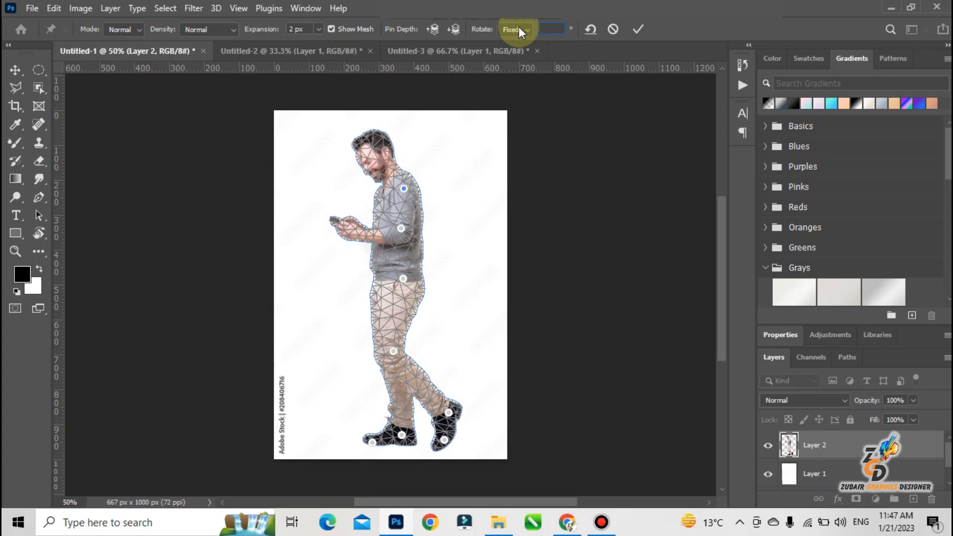
type("10")
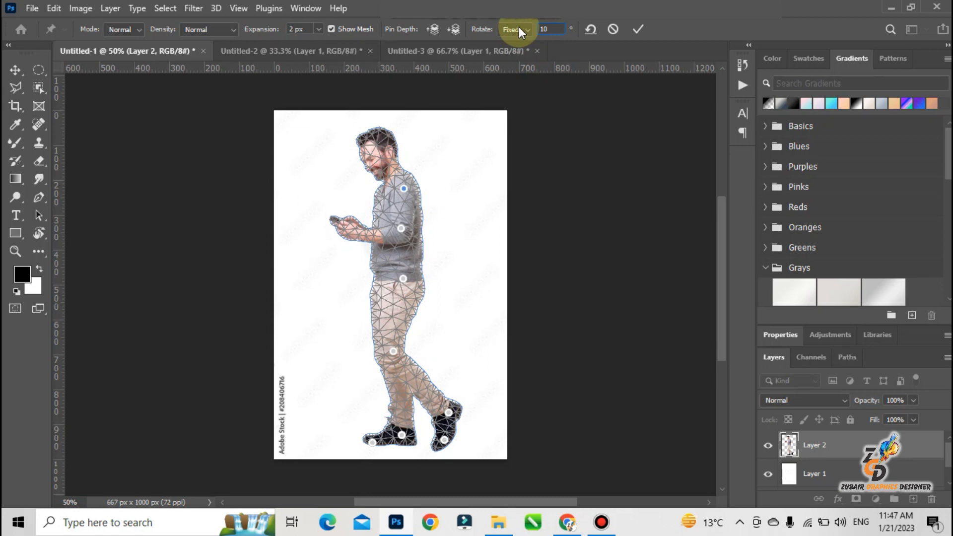
key("BackSpace")
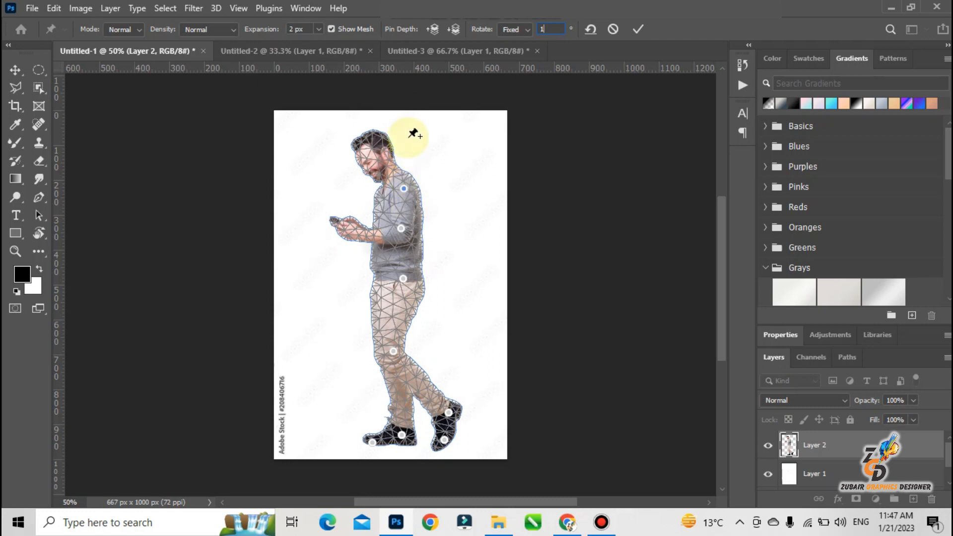
key("BackSpace")
type("7")
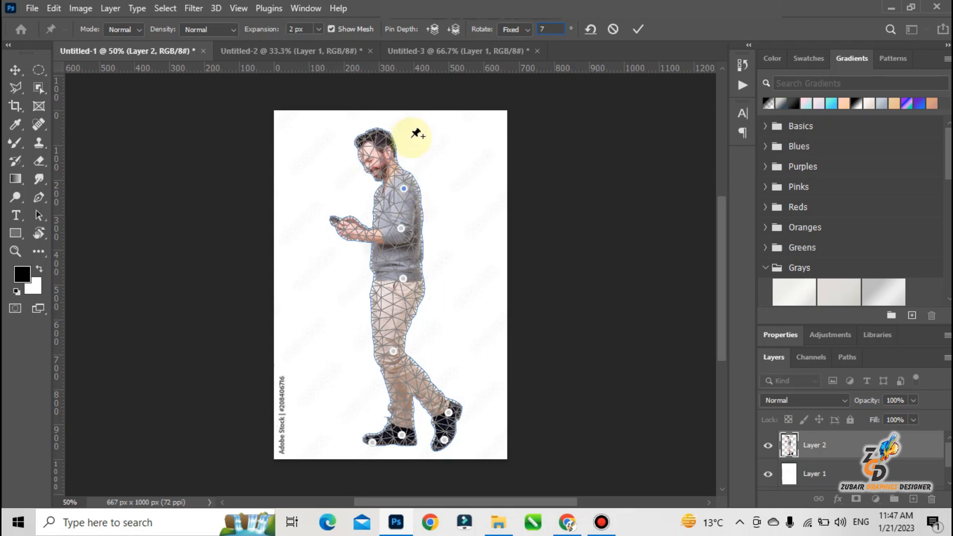
key("BackSpace")
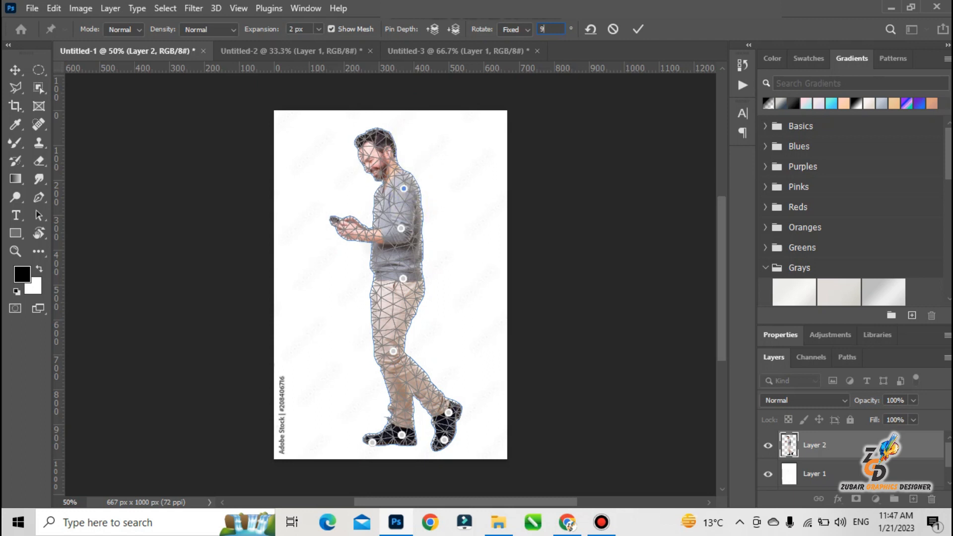
Set the shoulder pin's rotation to 15 degrees and apply the warp.
type("1")
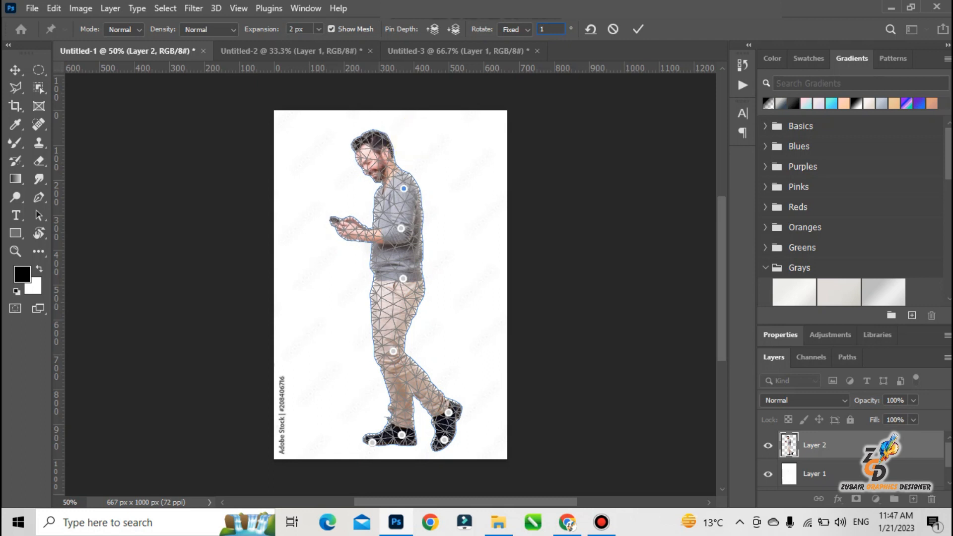
type("2")
key("BackSpace")
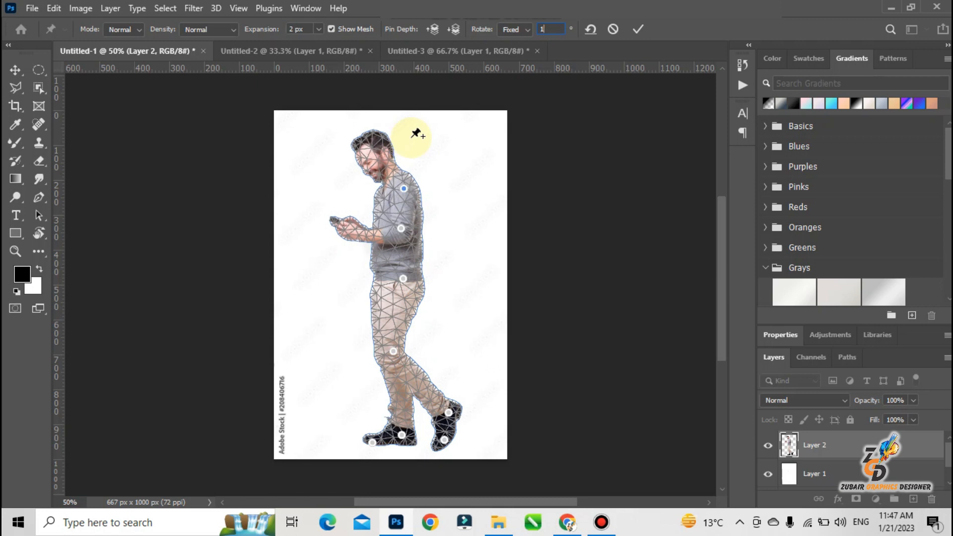
type("5")
key("BackSpace")
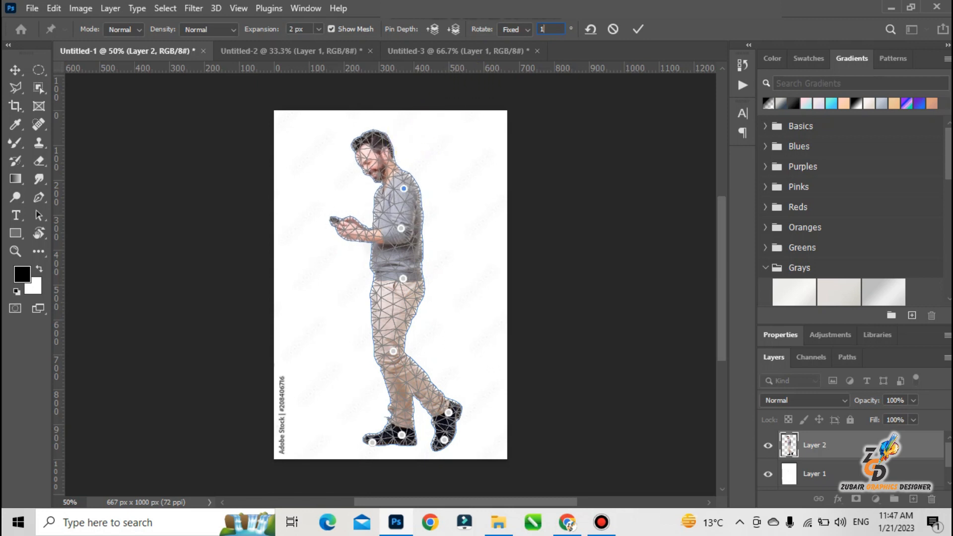
type("5")
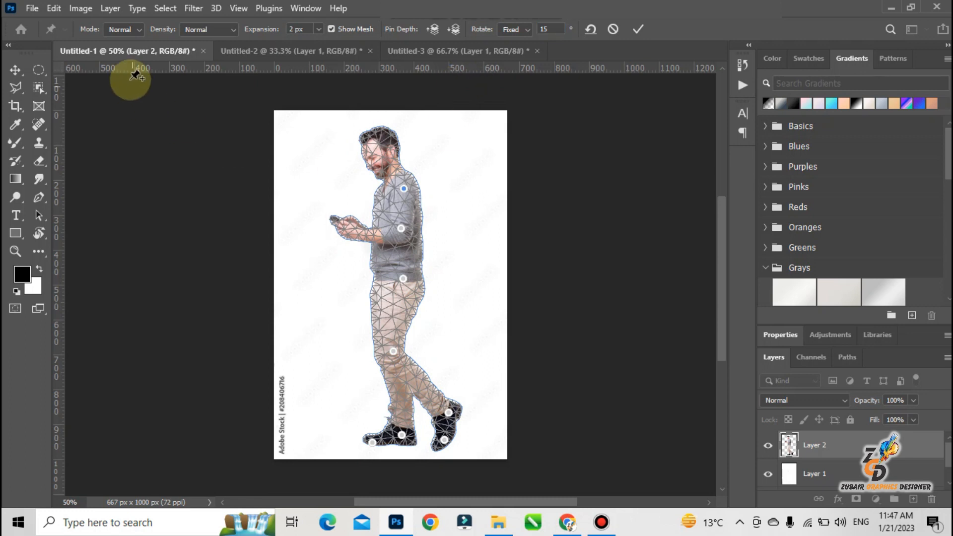
left_click(20, 72)
left_click(400, 200)
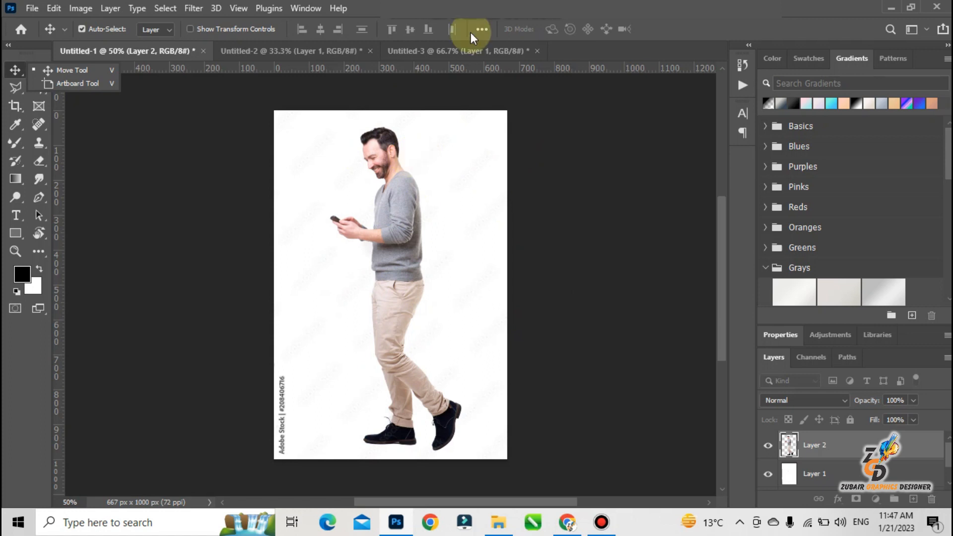
Start Puppet Warp on Layer 2 again and place pins on the knee, waist, shoulder, head and front shoe's heel.
left_click(56, 8)
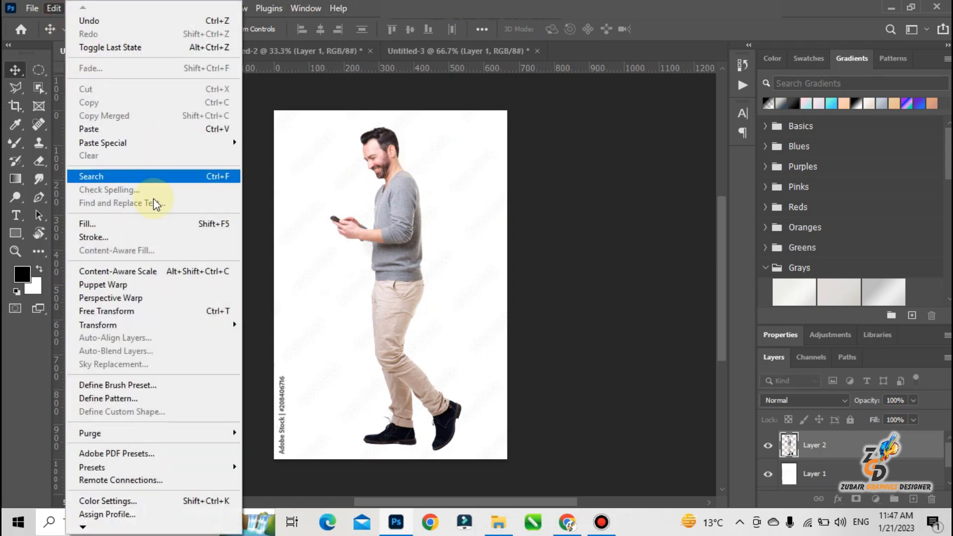
left_click(105, 285)
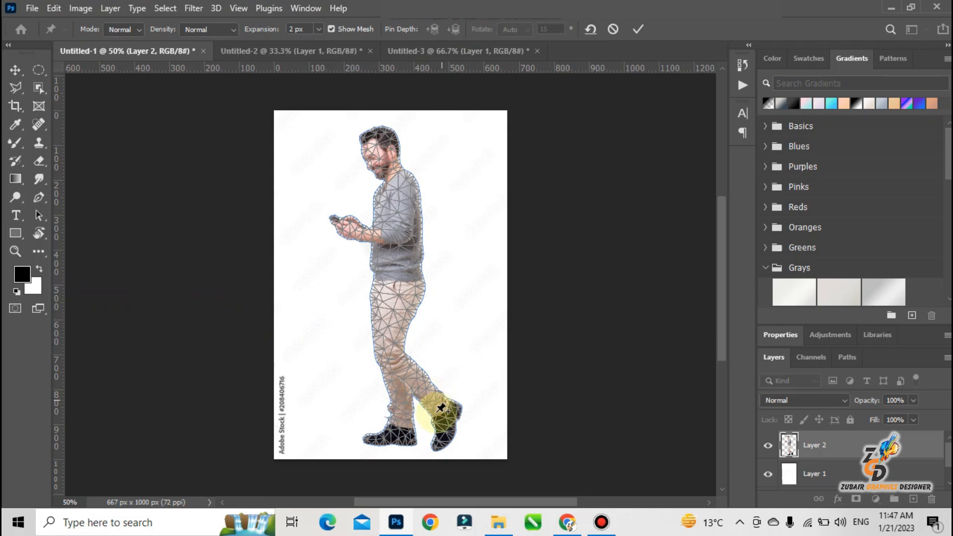
left_click(396, 354)
left_click(403, 275)
left_click(404, 195)
left_click(377, 141)
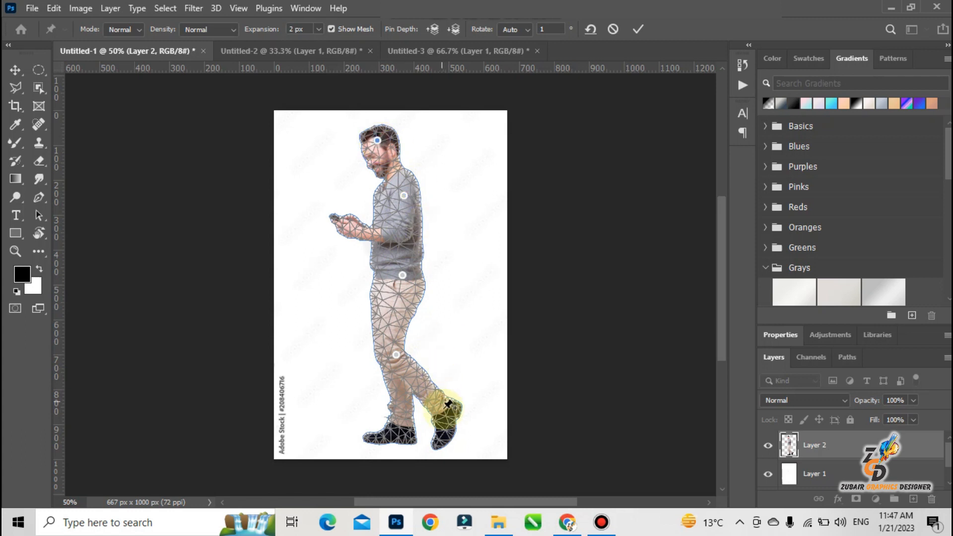
left_click(400, 433)
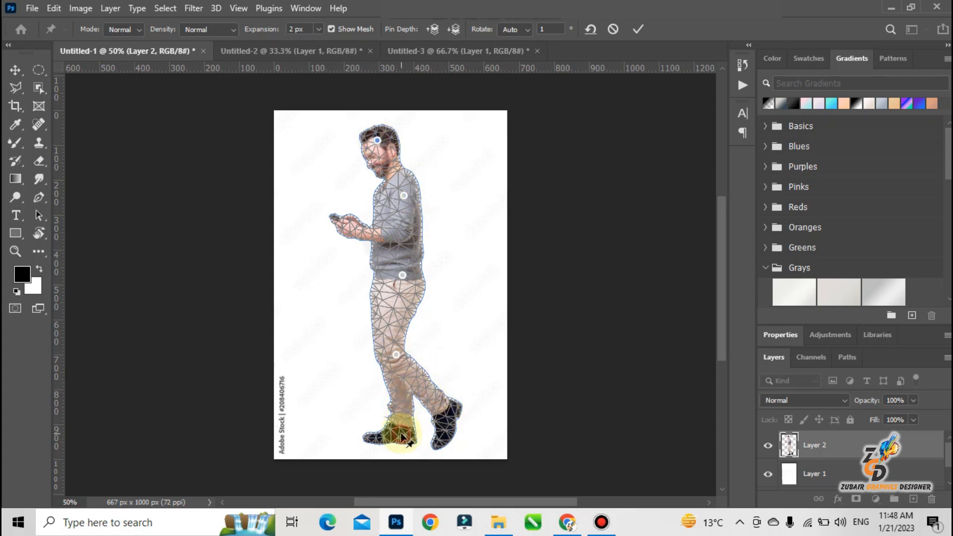
Set the knee pin's rotation to 7 degrees and add a pin at the front shoe's toe.
left_click(396, 355)
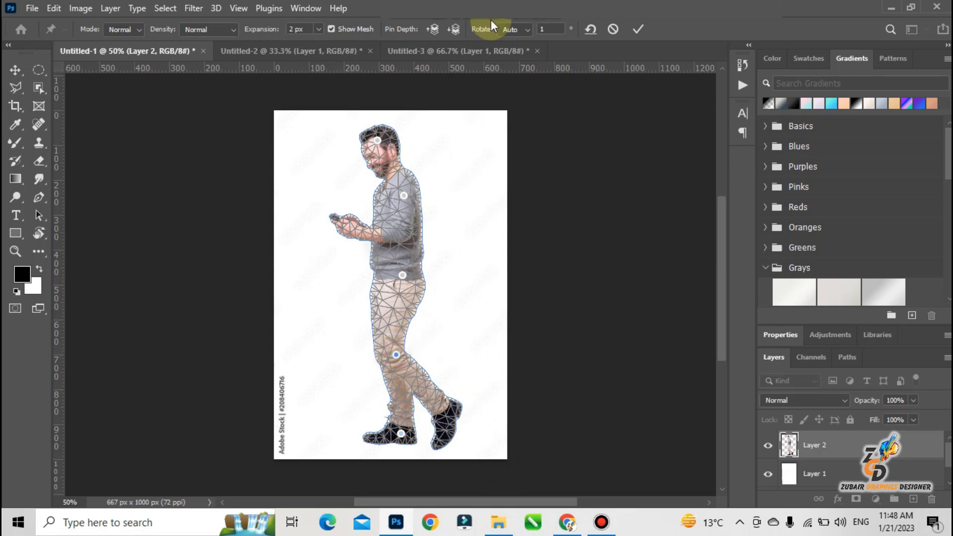
left_click(534, 28)
type("7")
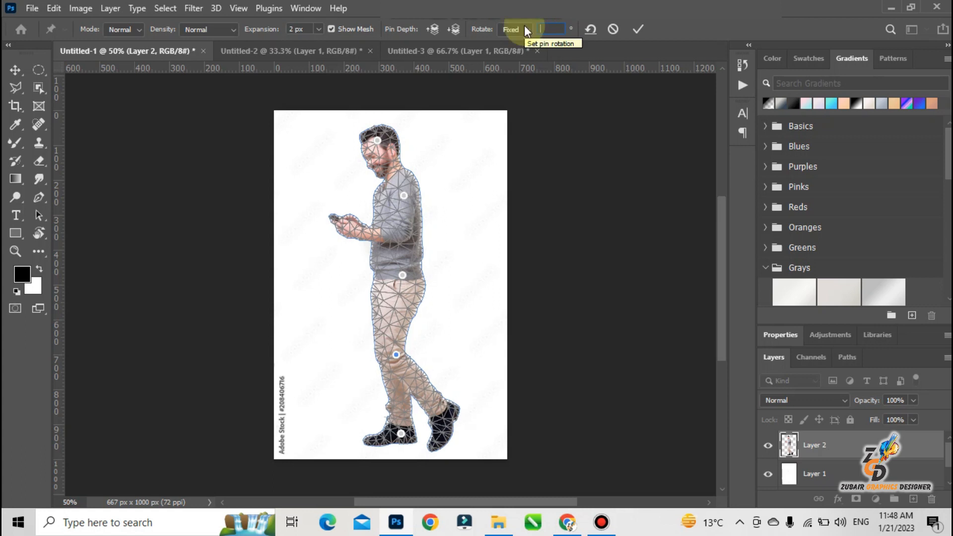
key("BackSpace")
type("13")
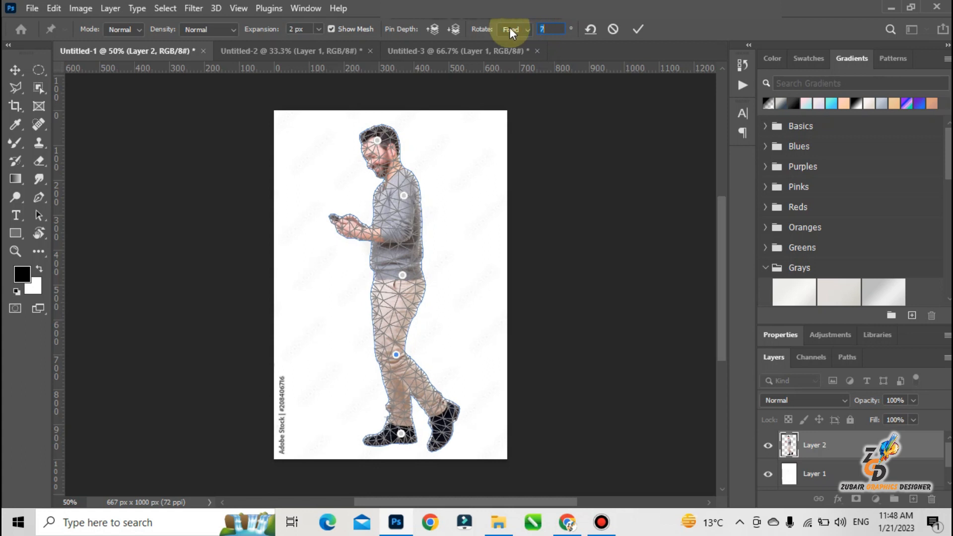
left_click(374, 439)
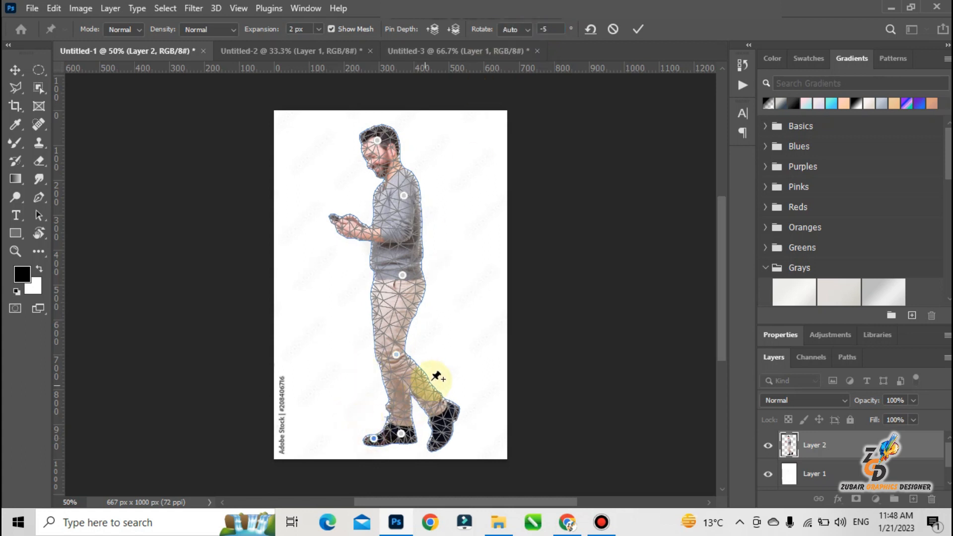
Set the knee pin's rotation to 15 degrees and apply the warp to Layer 2.
left_click(396, 353)
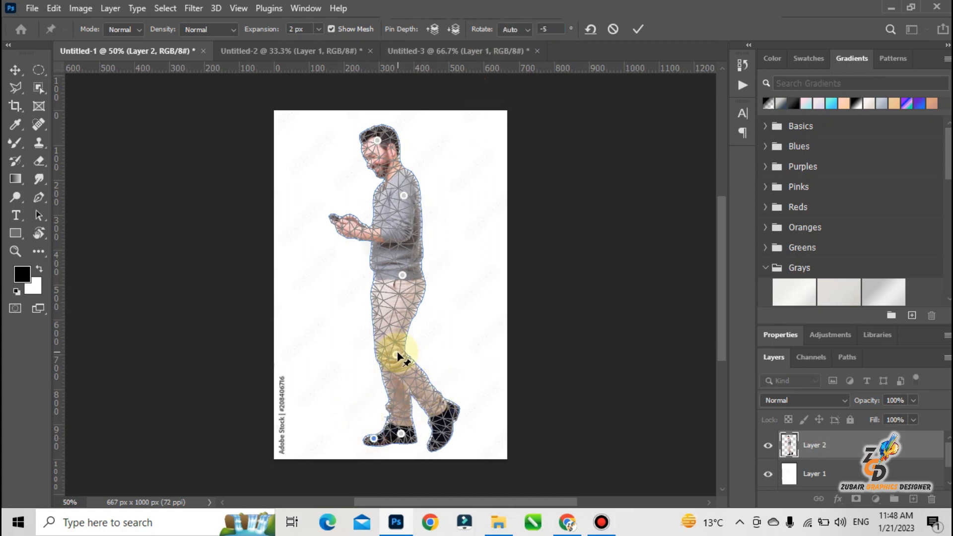
left_click(546, 28)
type("15")
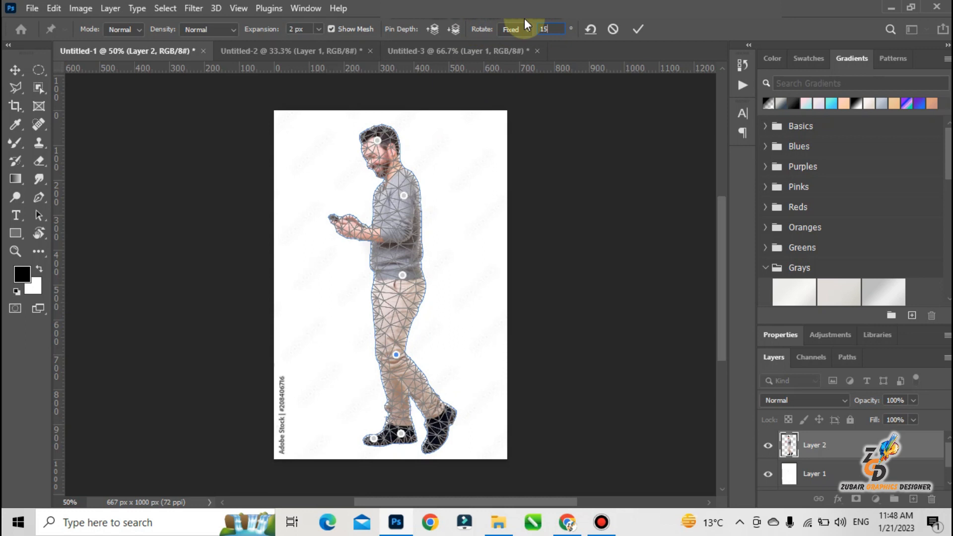
left_click(15, 72)
left_click(403, 199)
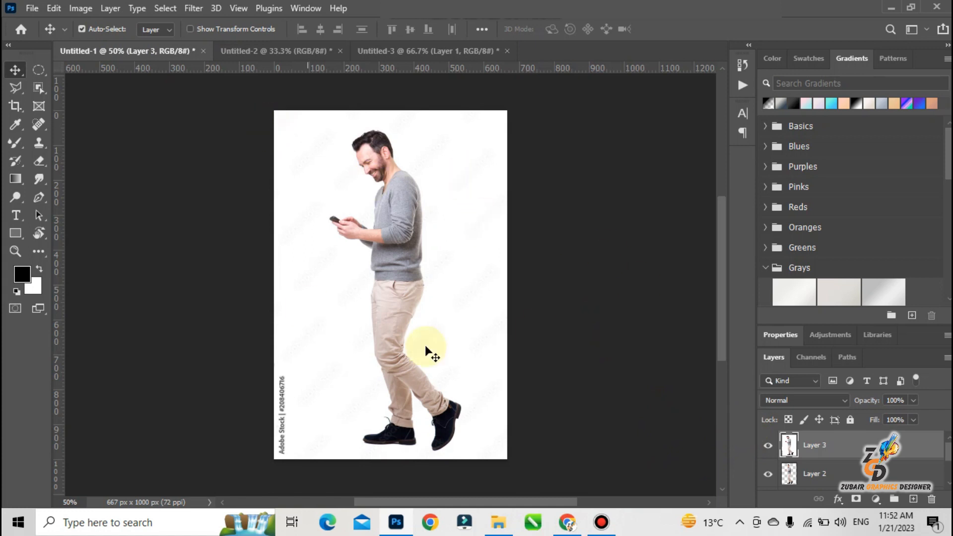
Toggle the visibility of Layer 3 to compare the original man with the warped pose.
left_click(768, 445)
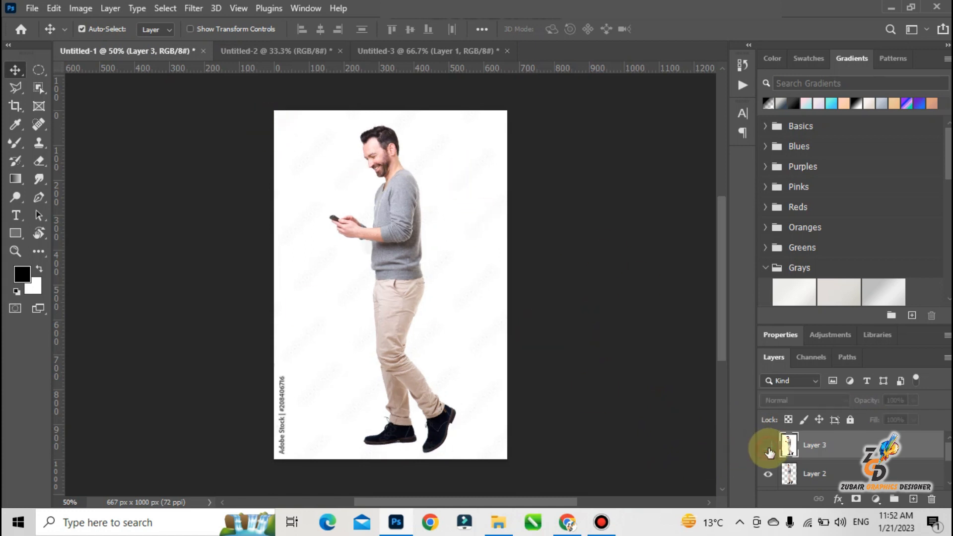
left_click(768, 446)
left_click(768, 447)
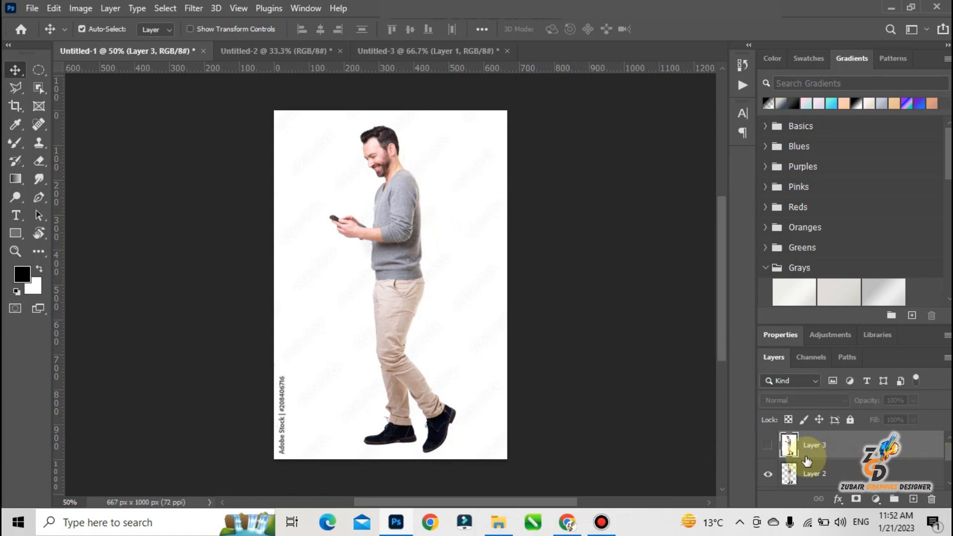
left_click(767, 446)
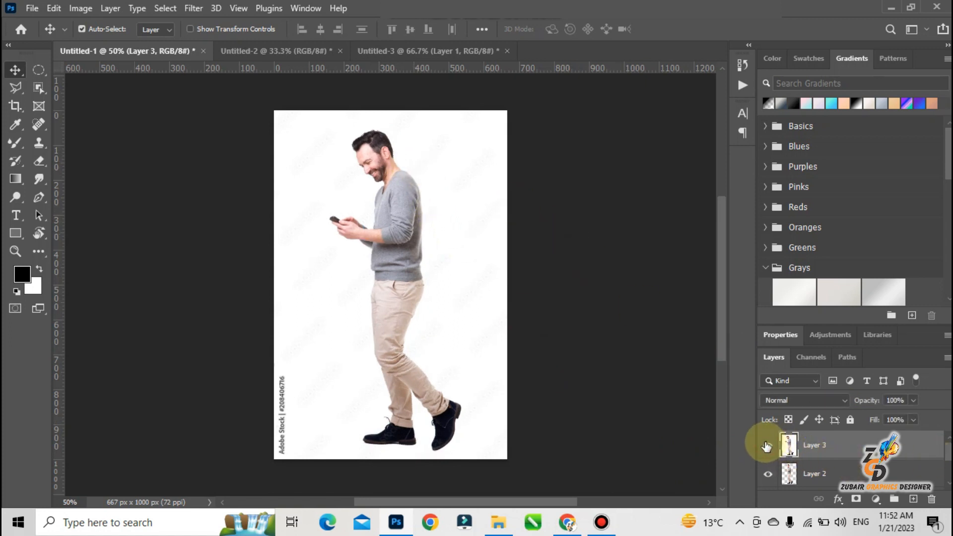
left_click(767, 447)
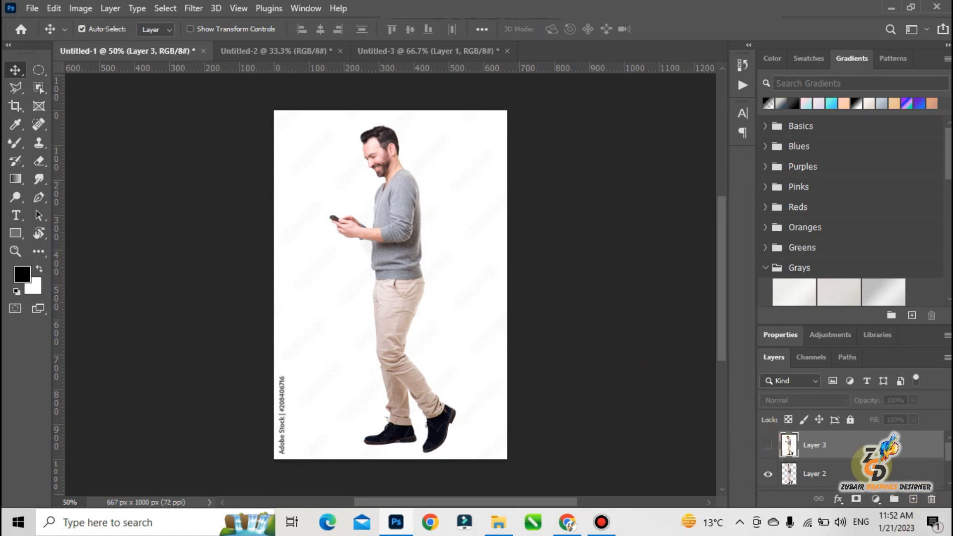
left_click(768, 446)
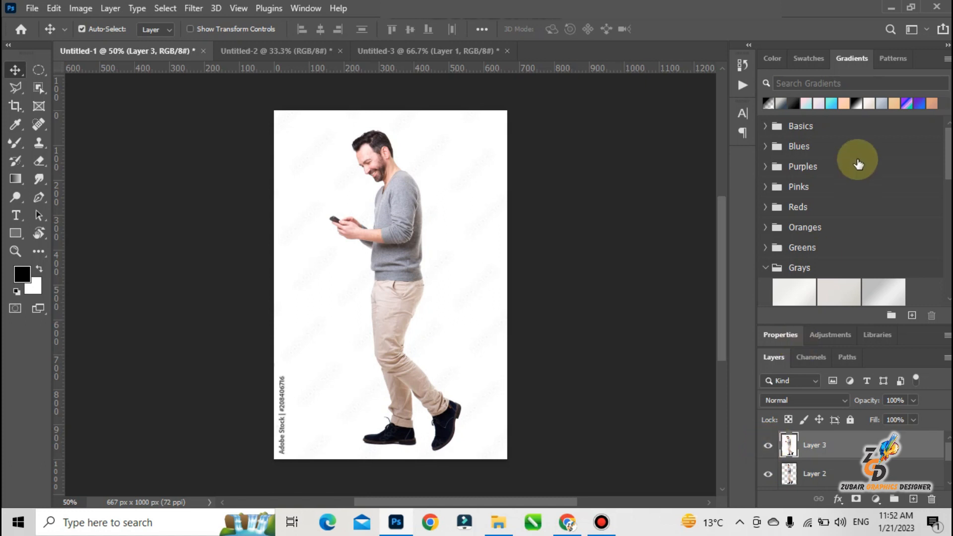
In the Untitled-2 document, select the tower on Layer 1 with Select Subject.
left_click(325, 51)
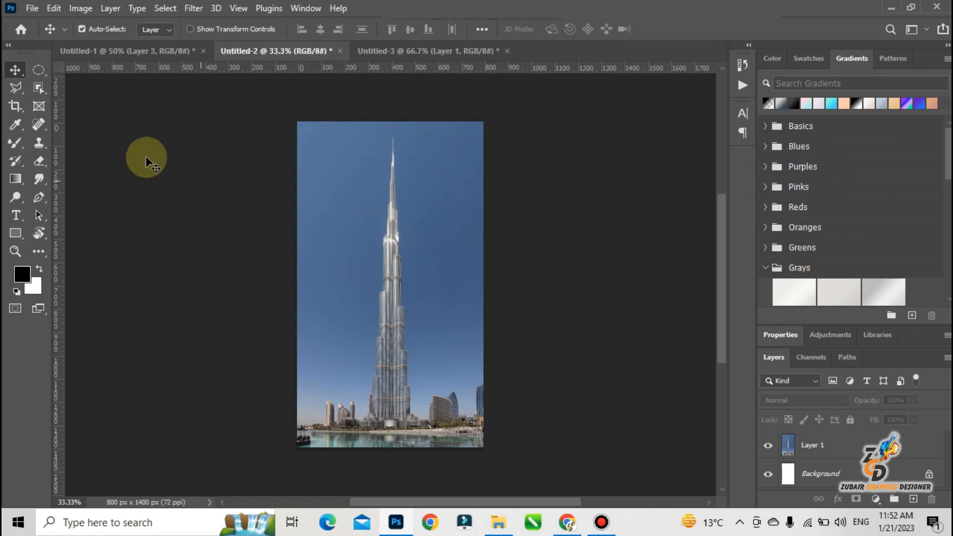
left_click(37, 88)
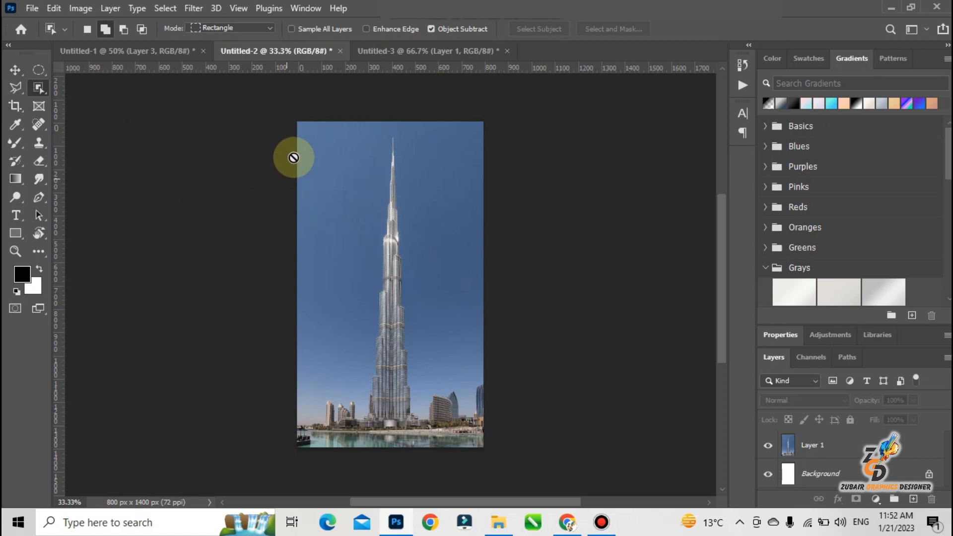
left_click(834, 444)
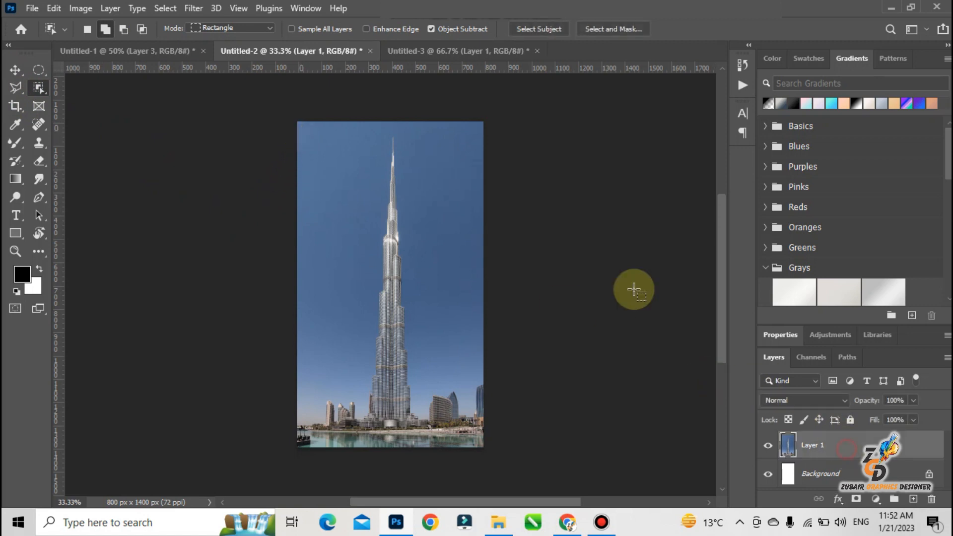
left_click(543, 29)
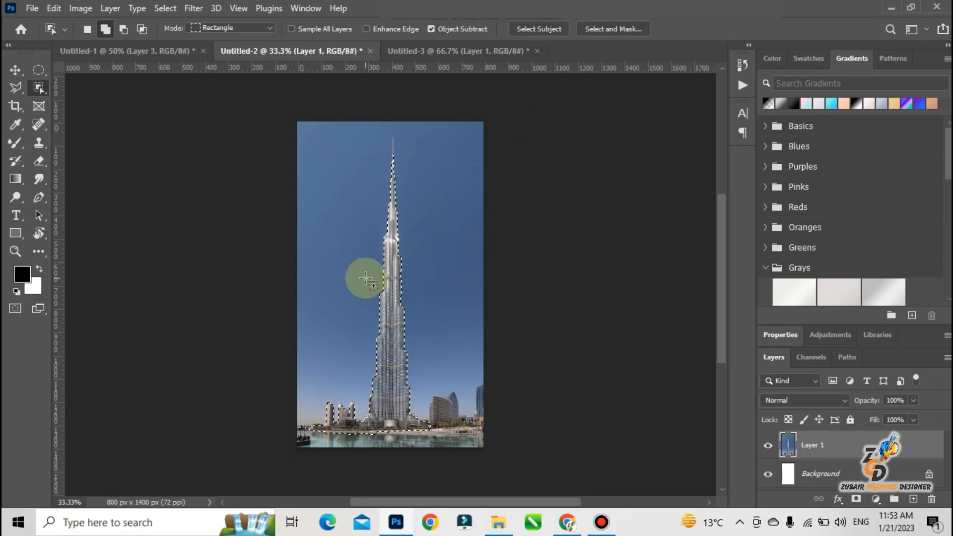
Add the buildings to the right of the tower and part of the waterfront to the selection with the Object Selection tool.
left_click_drag(411, 380, 485, 419)
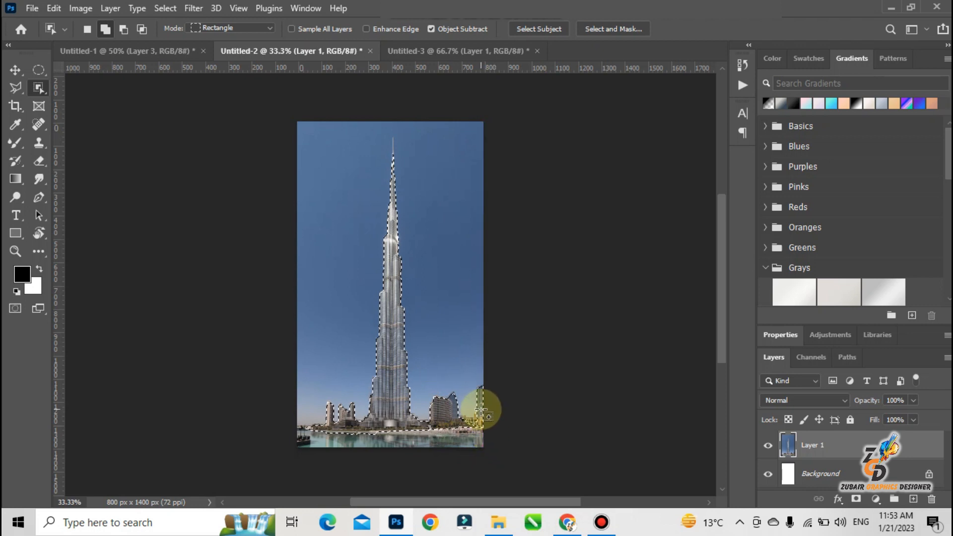
left_click_drag(284, 426, 509, 460)
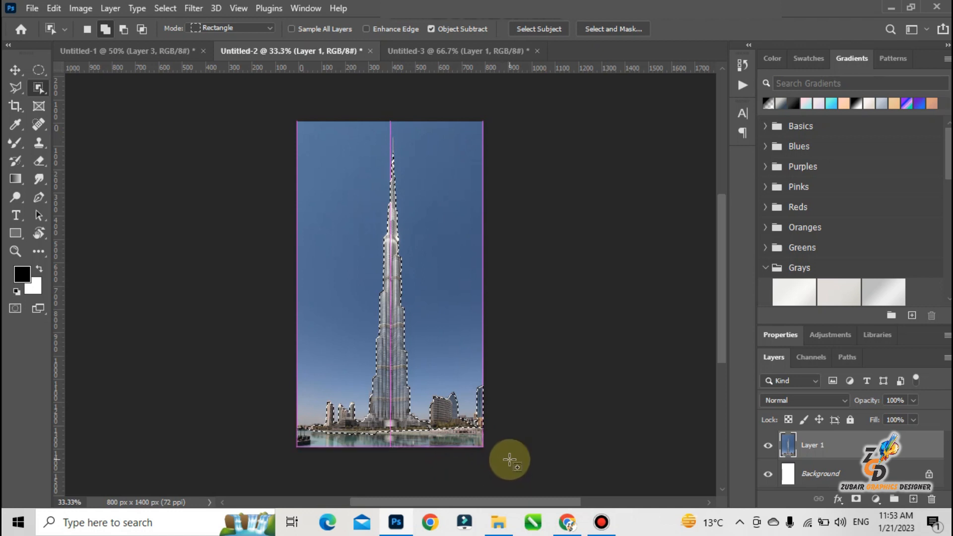
left_click_drag(288, 426, 491, 484)
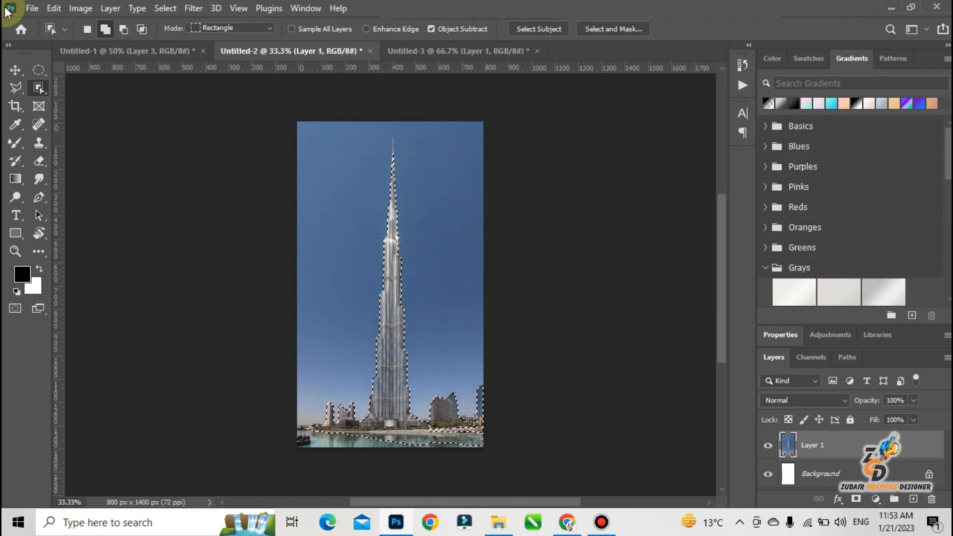
Add the remaining water and the dock at the image's left edge to the selection with the Quick Selection tool.
right_click(45, 86)
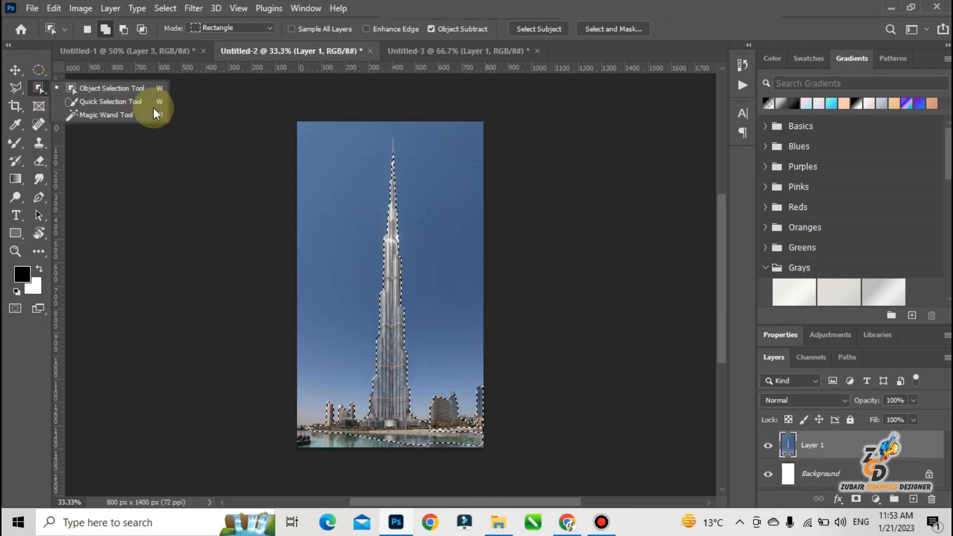
left_click(144, 113)
right_click(55, 82)
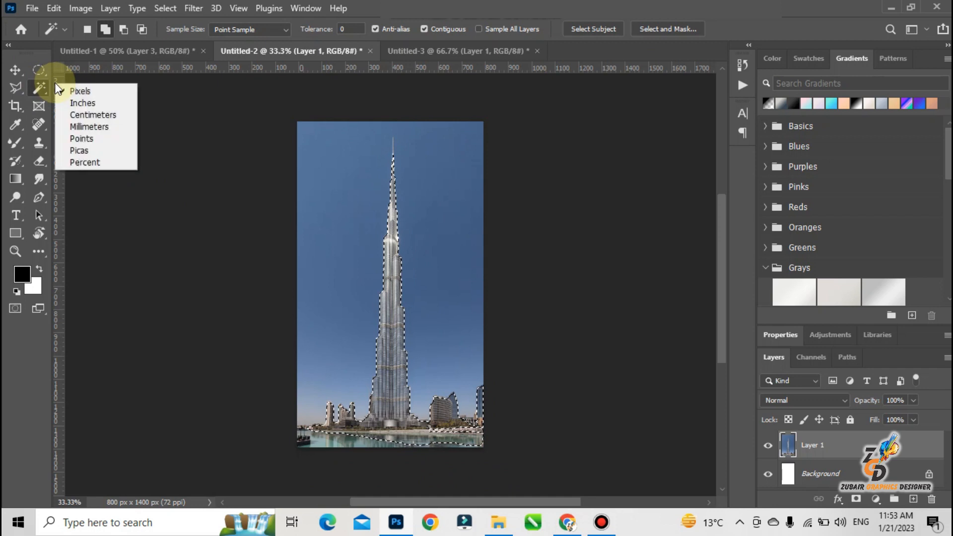
right_click(40, 88)
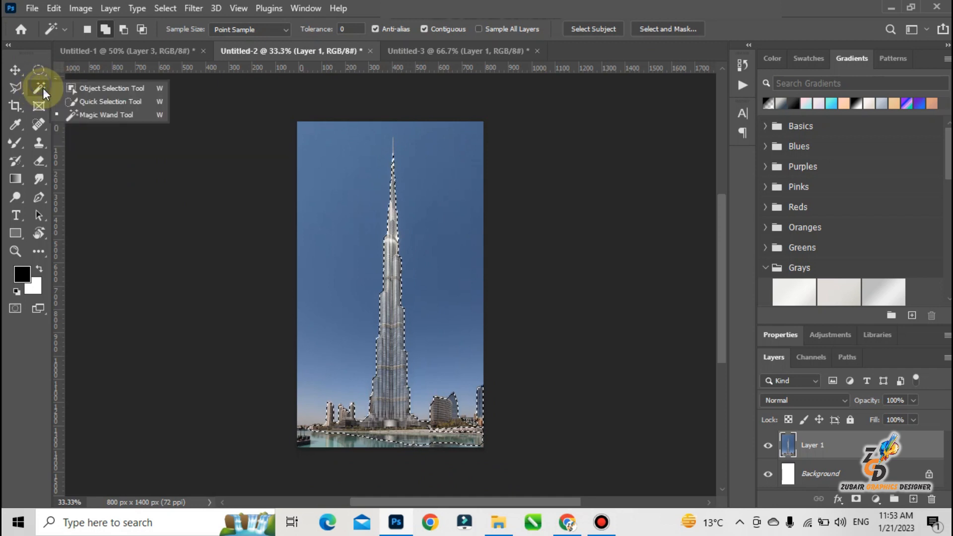
left_click(76, 101)
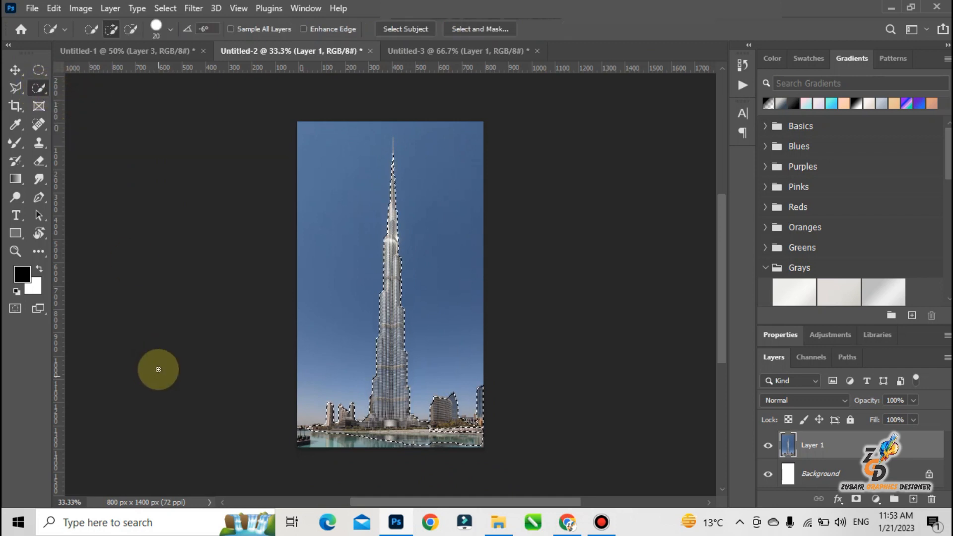
left_click(326, 437)
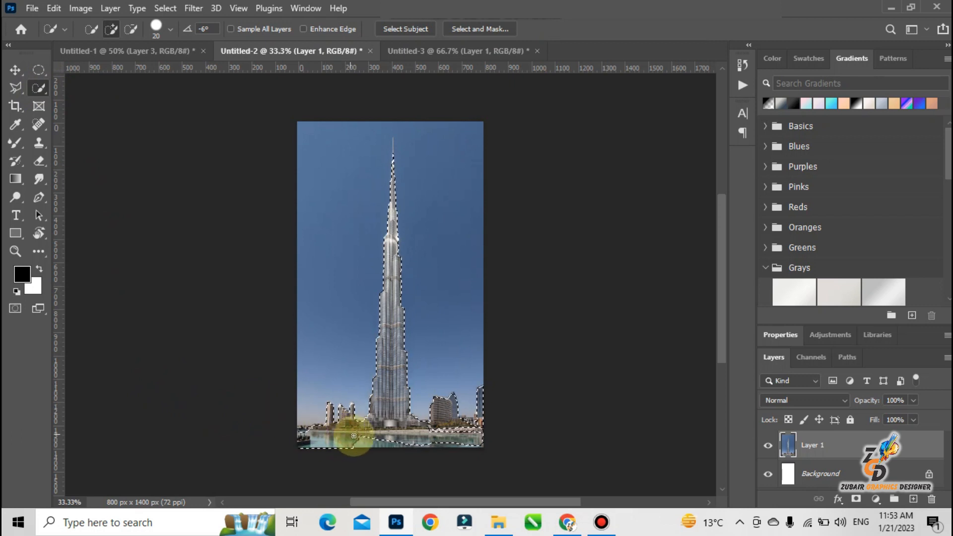
left_click_drag(363, 442, 427, 444)
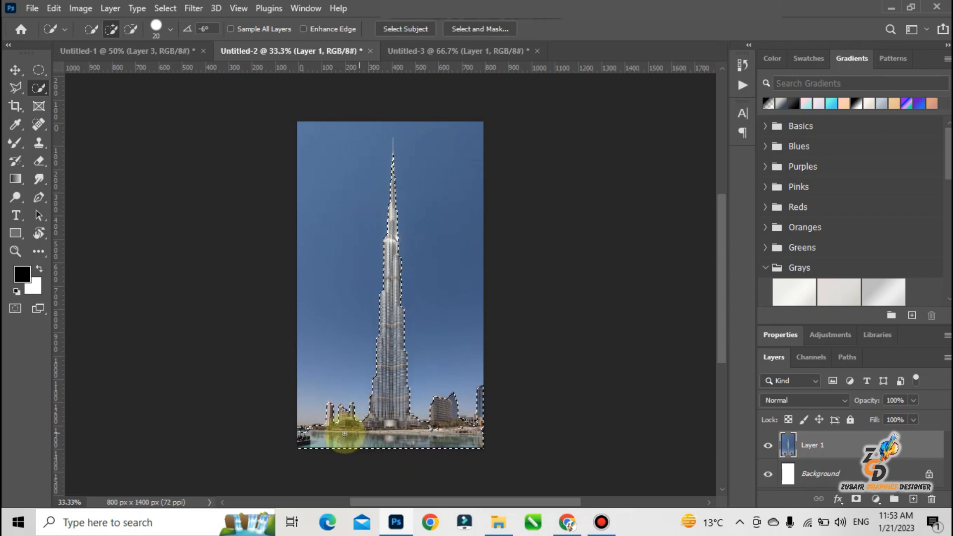
left_click(304, 431)
left_click(302, 430)
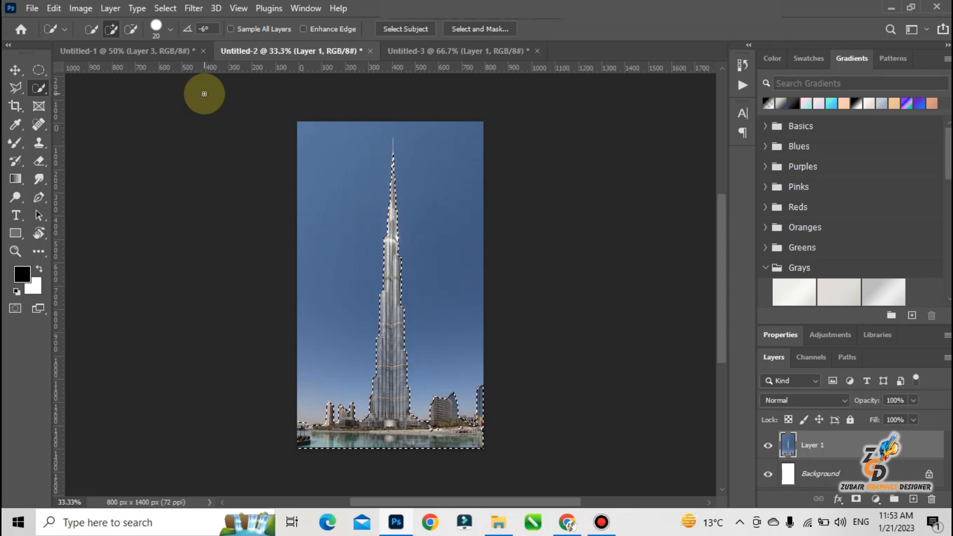
Add the shoreline trees and low buildings to the selection and subtract the patch of sky above the dock.
mouse_move(434, 430)
left_mouse_down()
mouse_move(425, 432)
mouse_move(471, 420)
left_mouse_up()
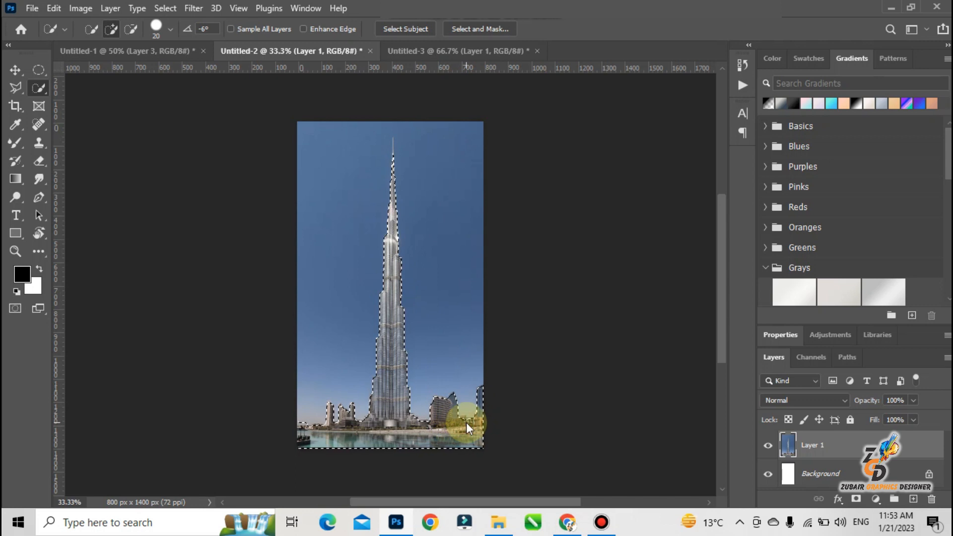
key("ctrl+plus")
key("ctrl+plus")
key("ctrl+plus")
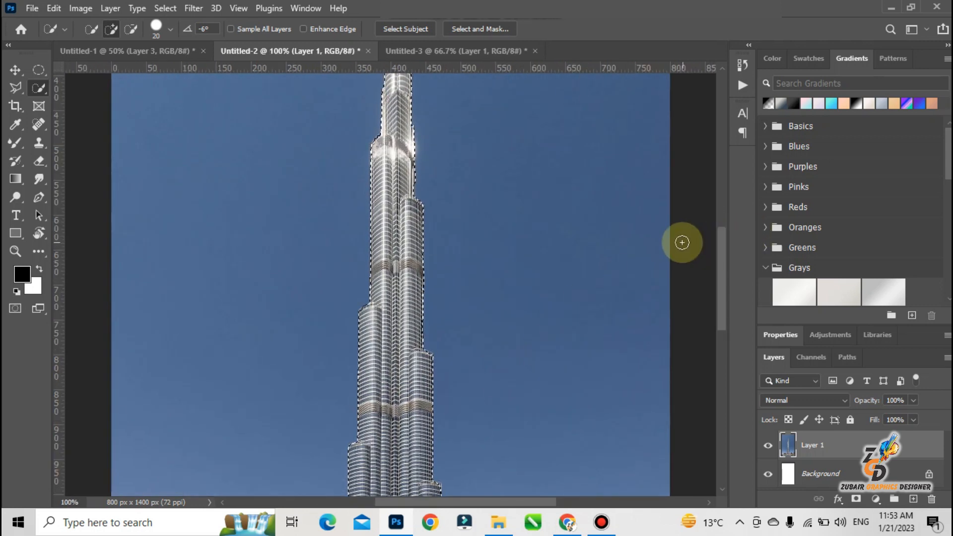
left_click_drag(714, 269, 719, 406)
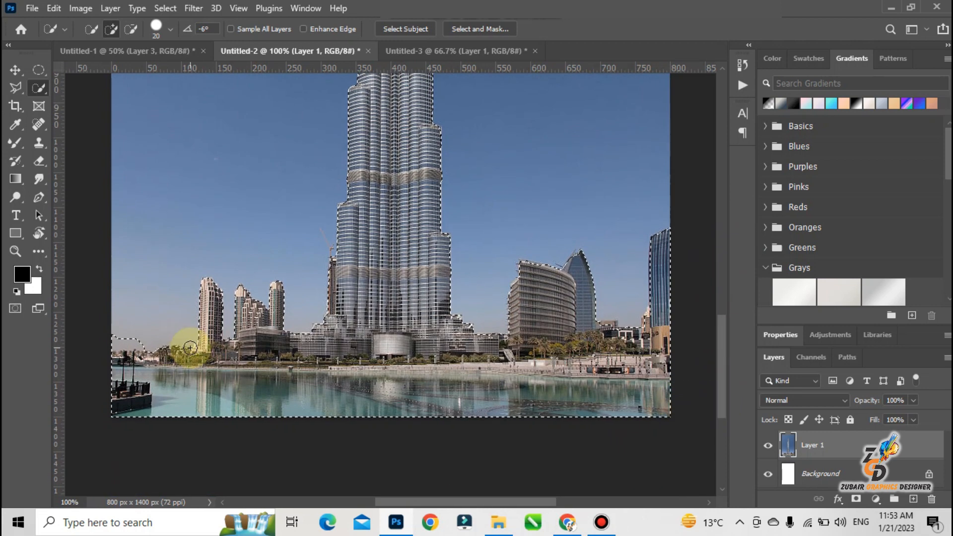
mouse_move(653, 341)
left_mouse_down()
mouse_move(606, 327)
mouse_move(608, 340)
mouse_move(658, 346)
mouse_move(652, 318)
mouse_move(595, 380)
mouse_move(585, 364)
mouse_move(596, 357)
mouse_move(559, 356)
left_mouse_up()
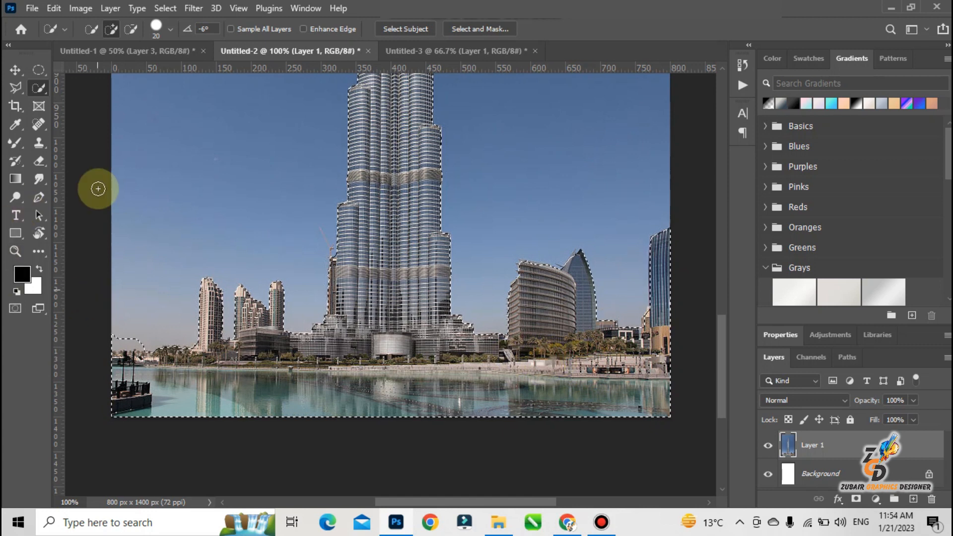
left_click(130, 28)
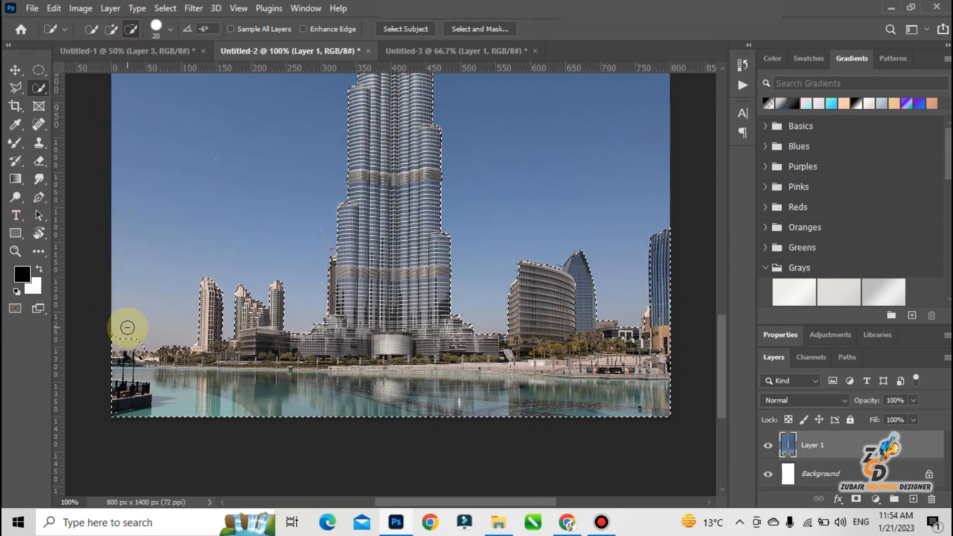
left_click_drag(126, 336, 141, 341)
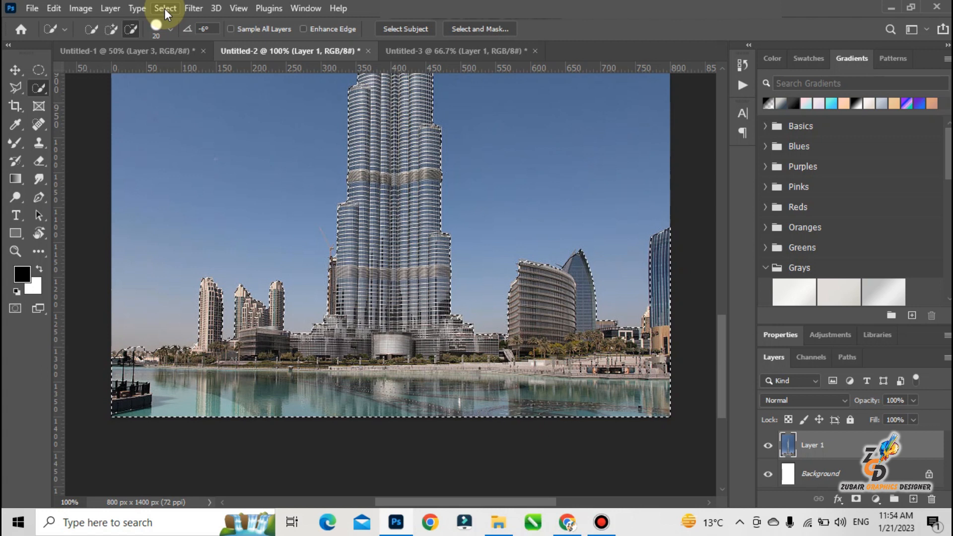
Copy the selected skyline and water to a new layer, and expand a selection loaded from that layer.
key("ctrl+j")
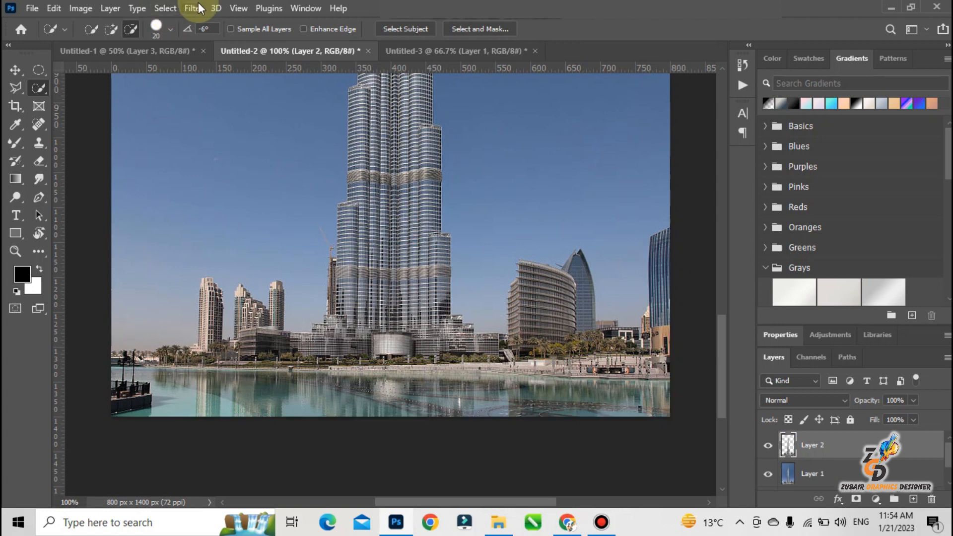
left_click(788, 445, "ctrl")
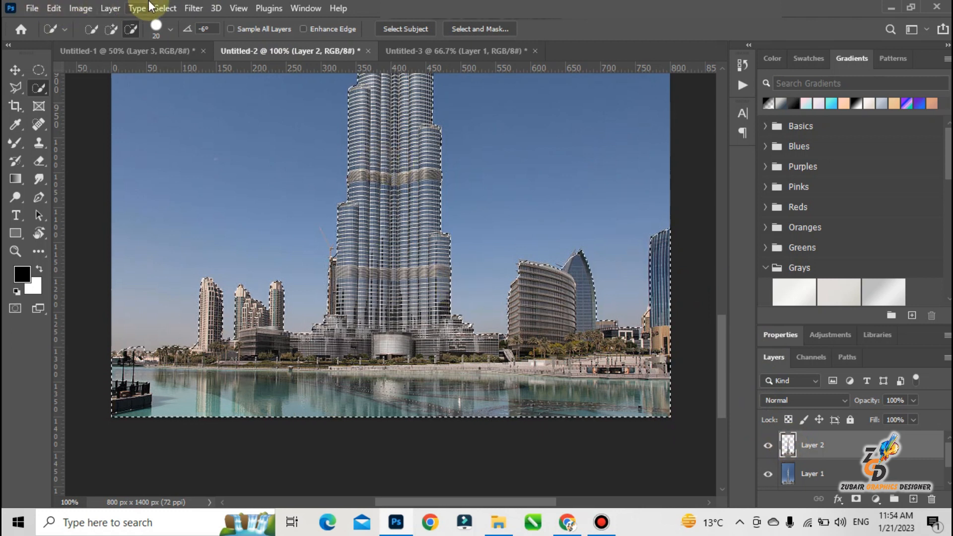
left_click(164, 8)
mouse_move(223, 219)
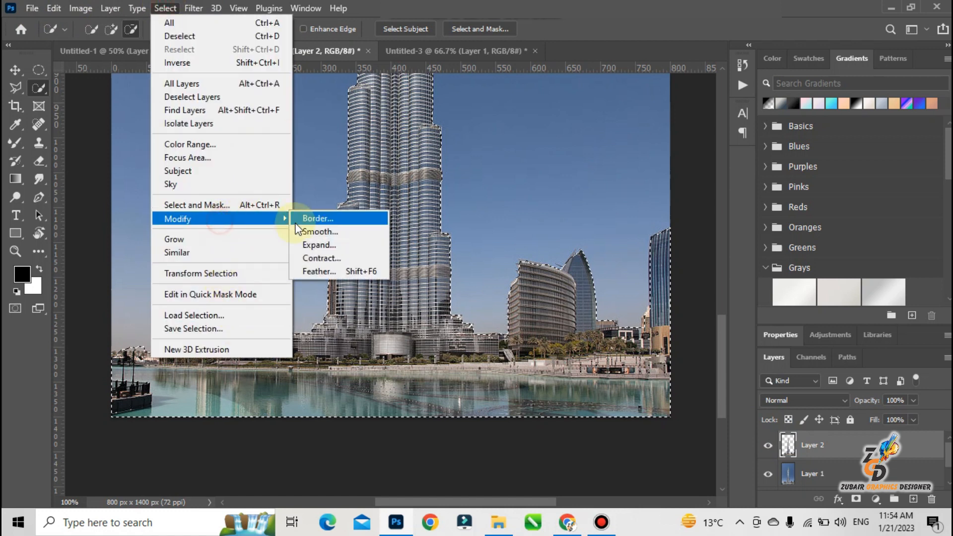
left_click(316, 246)
key("Return")
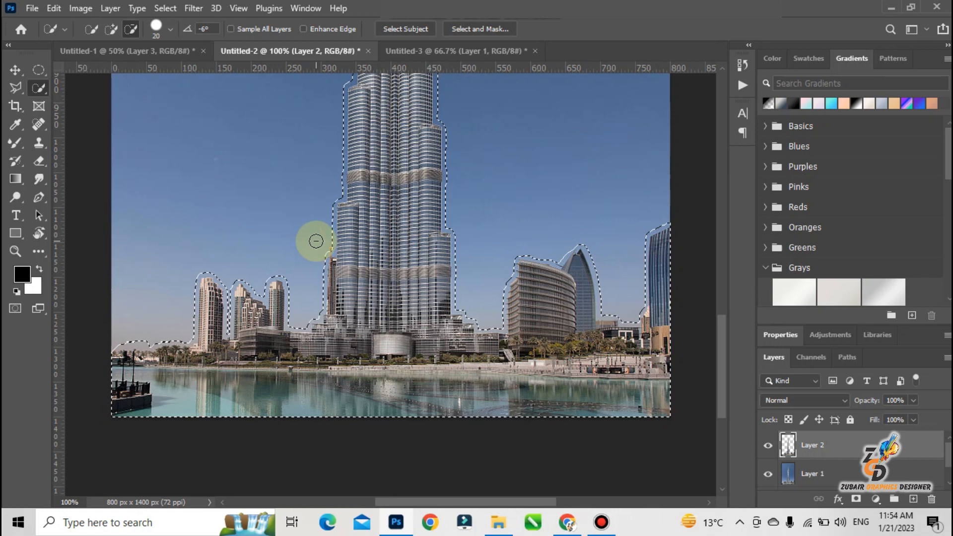
Try to fill the expanded selection on Layer 2 with Content-Aware at 100% opacity.
key("shift+BackSpace")
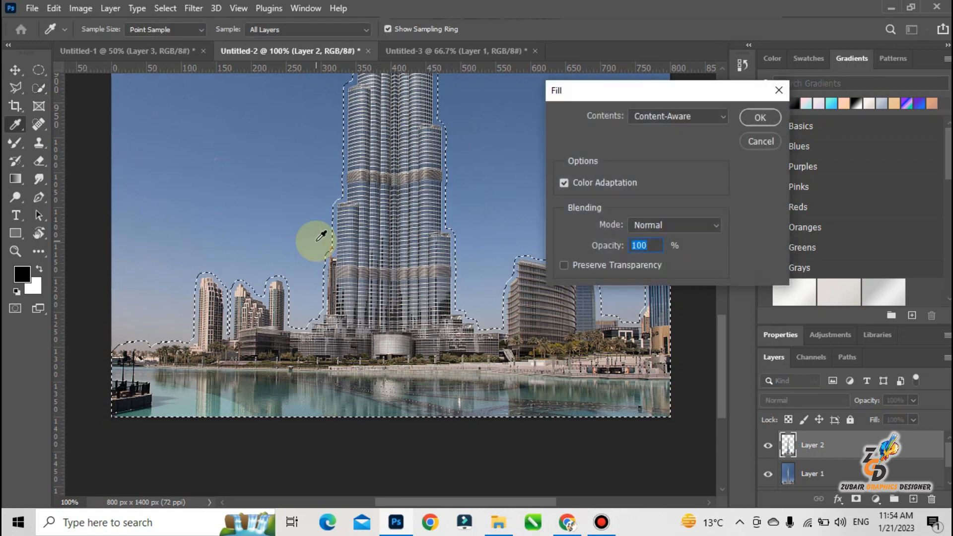
key("Return")
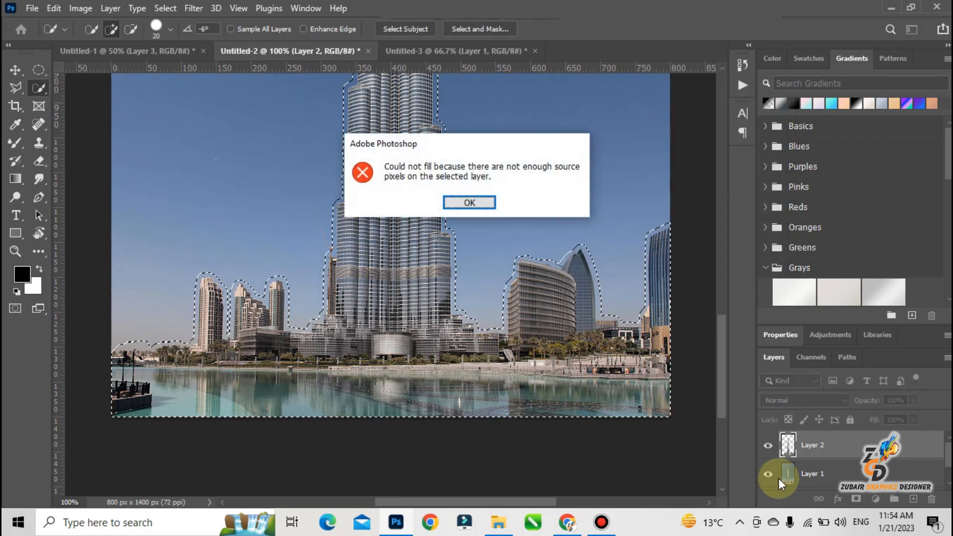
left_click(494, 203)
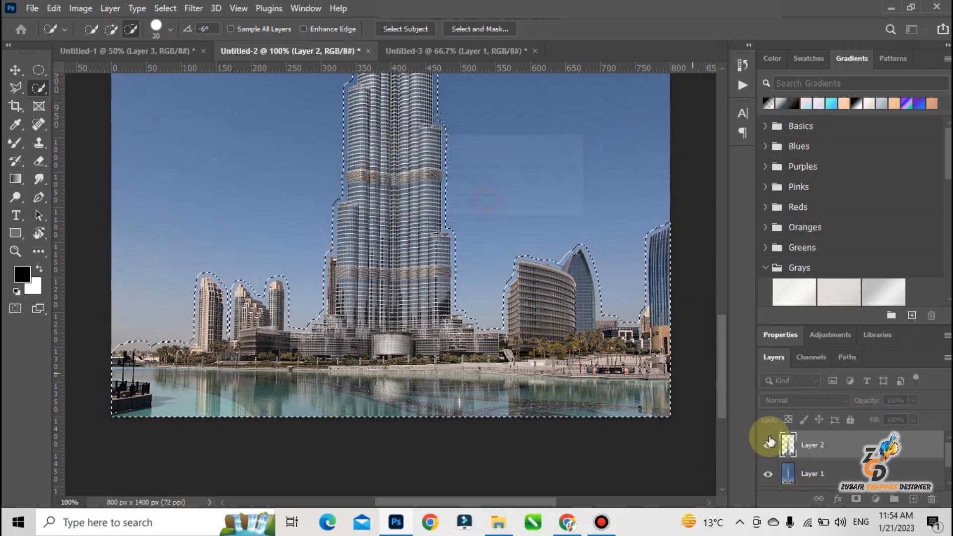
Fill the expanded selection on Layer 1 with Content-Aware, check the sky with Layer 2 briefly hidden, and deselect.
left_click(791, 472)
key("shift+BackSpace")
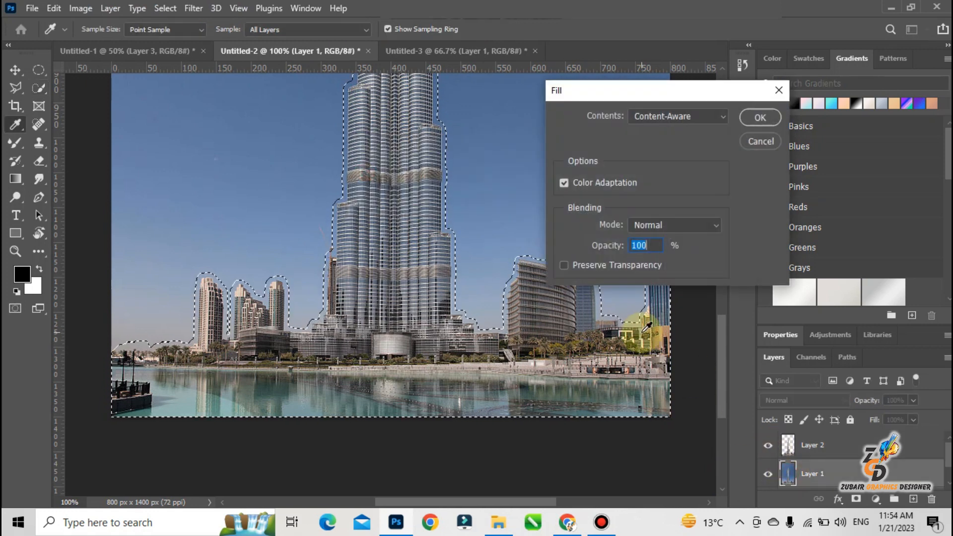
key("Return")
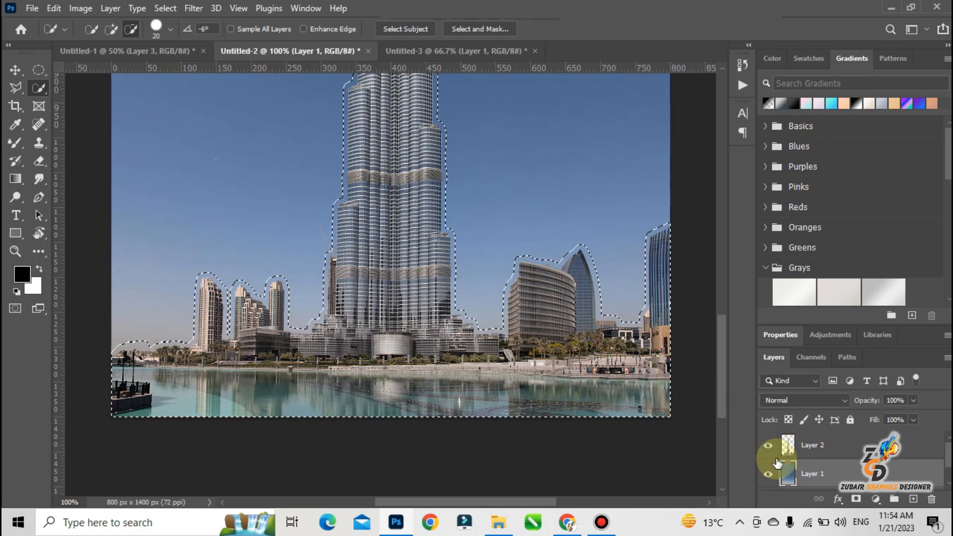
left_click(768, 447)
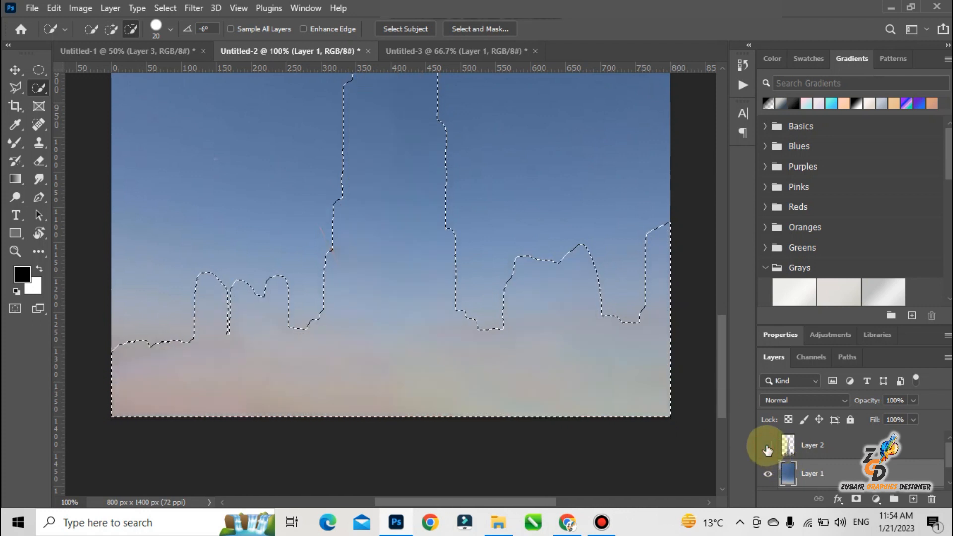
key("ctrl+d")
left_click(767, 447)
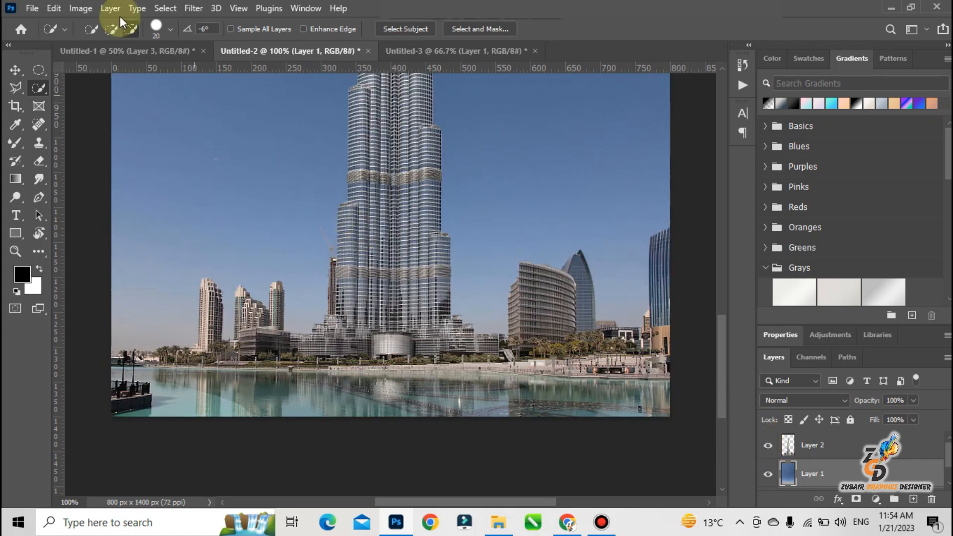
left_click(60, 11)
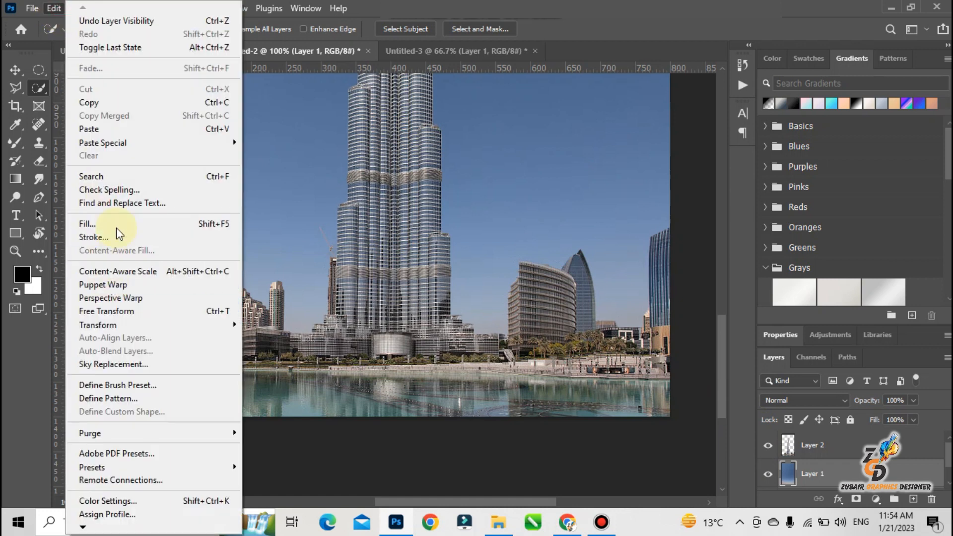
left_click(124, 284)
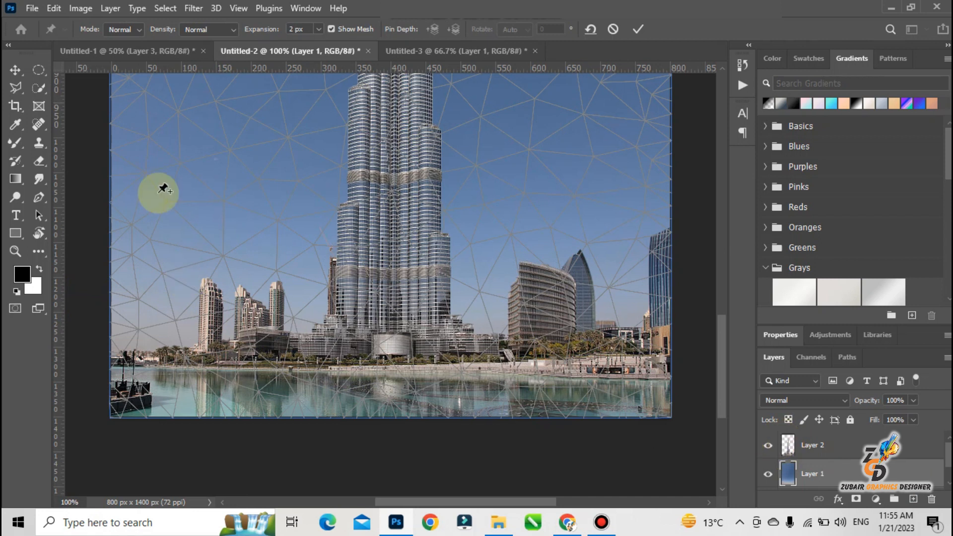
left_click(12, 68)
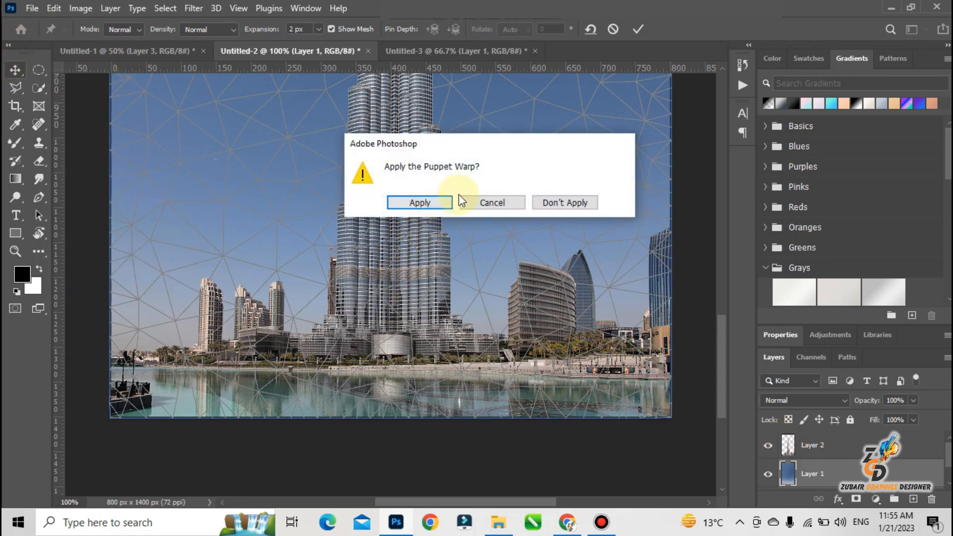
left_click(566, 202)
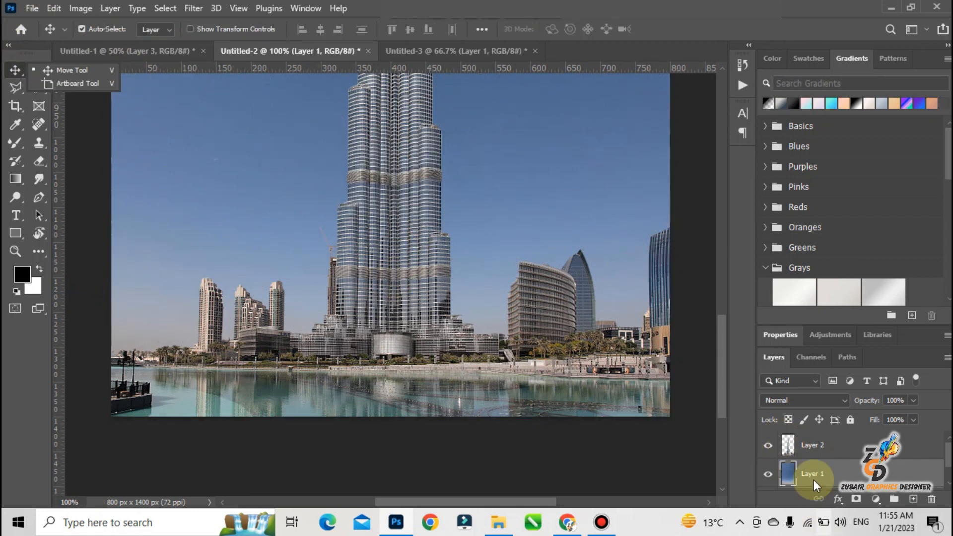
Start Puppet Warp on Layer 2 and anchor the waterfront with five pins spread along the water's edge.
left_click(809, 437)
left_click(51, 9)
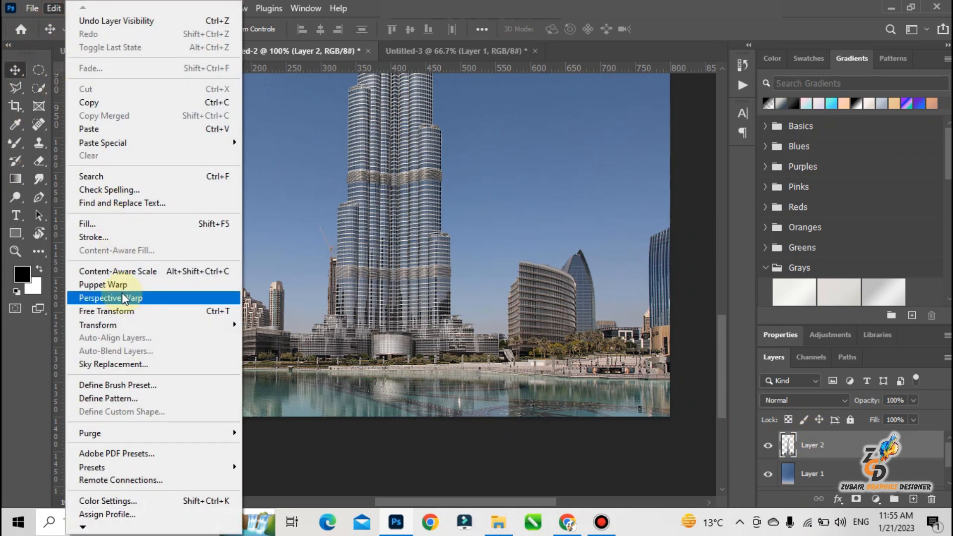
left_click(119, 285)
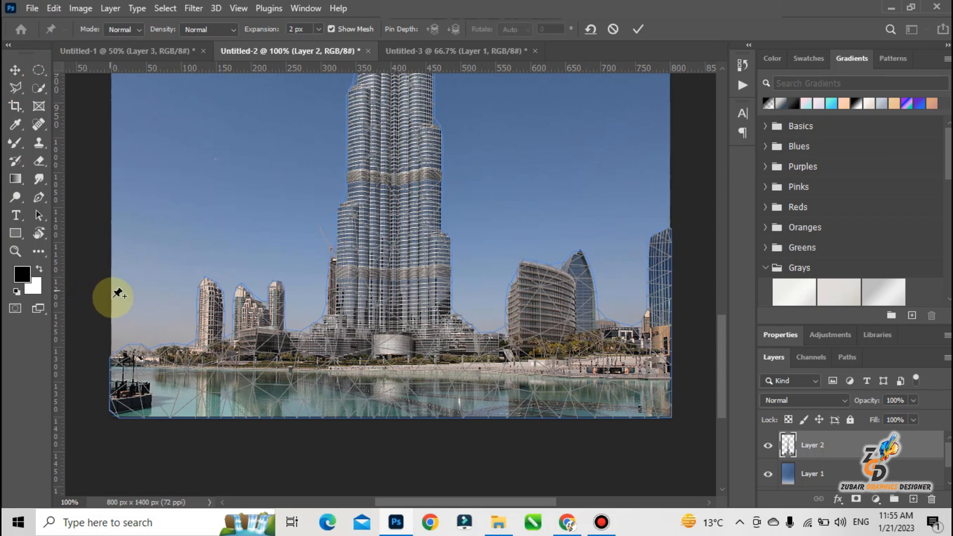
key("ctrl+0")
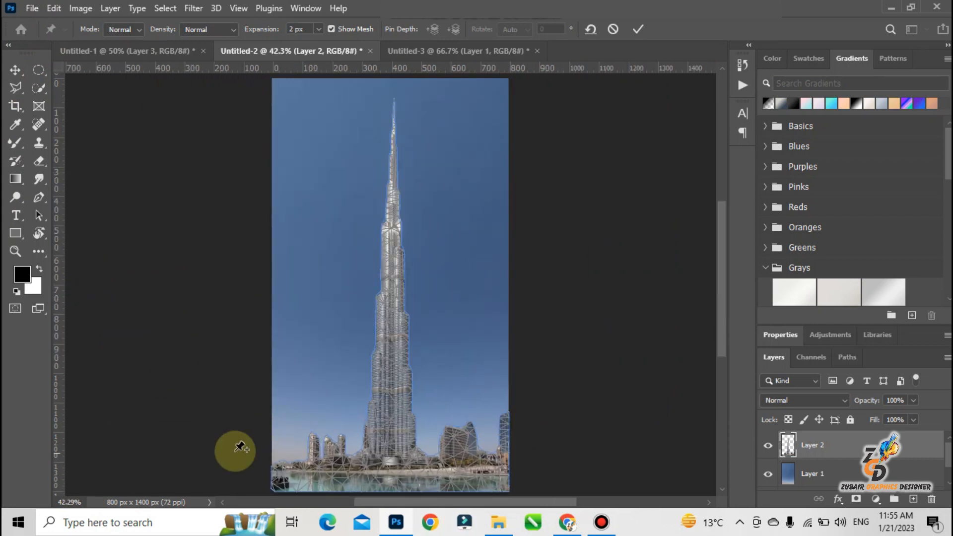
left_click(290, 476)
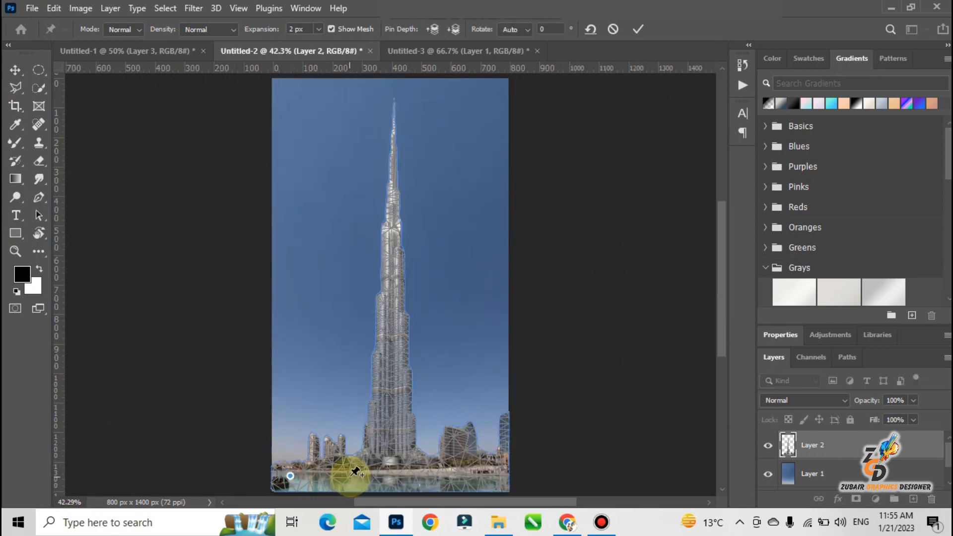
left_click(350, 476)
left_click(425, 476)
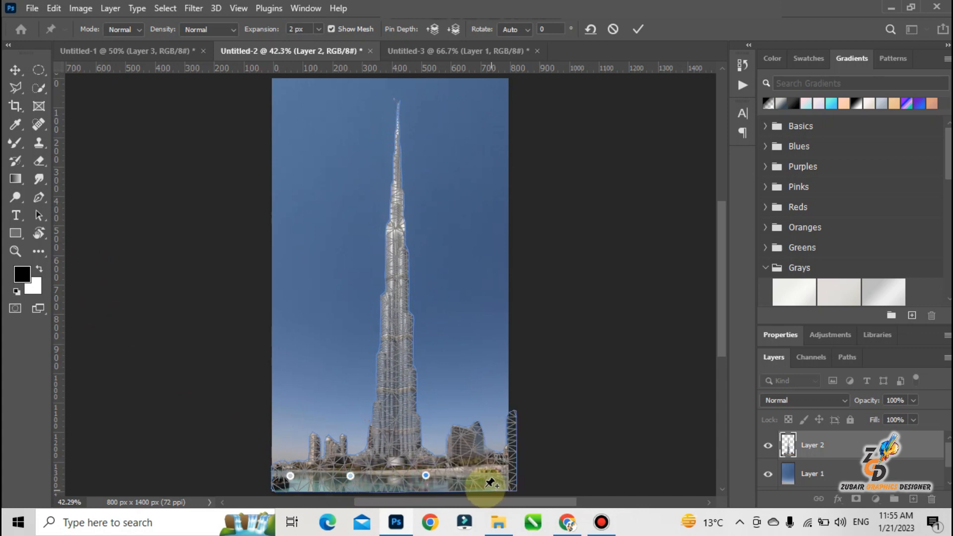
key("ctrl+z")
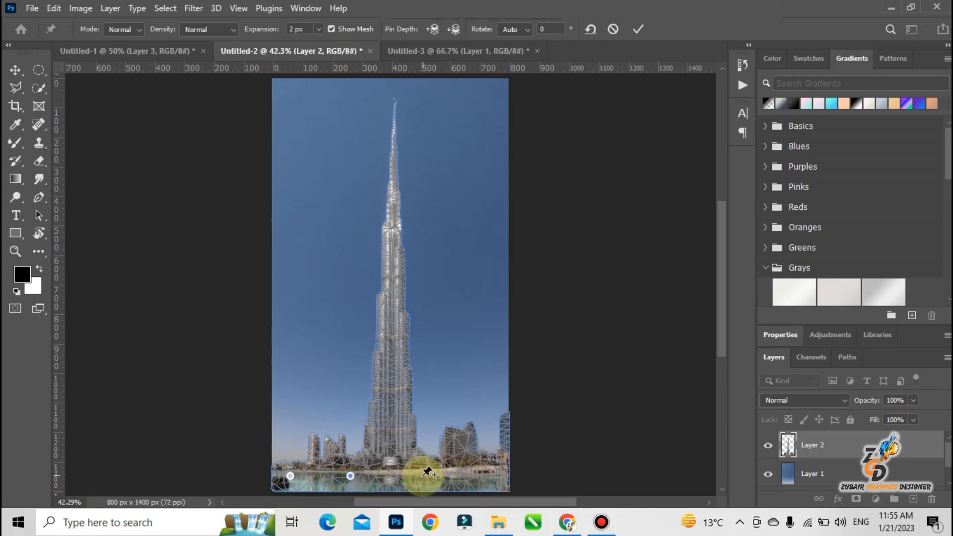
left_click(422, 476)
left_click(459, 478)
left_click(495, 475)
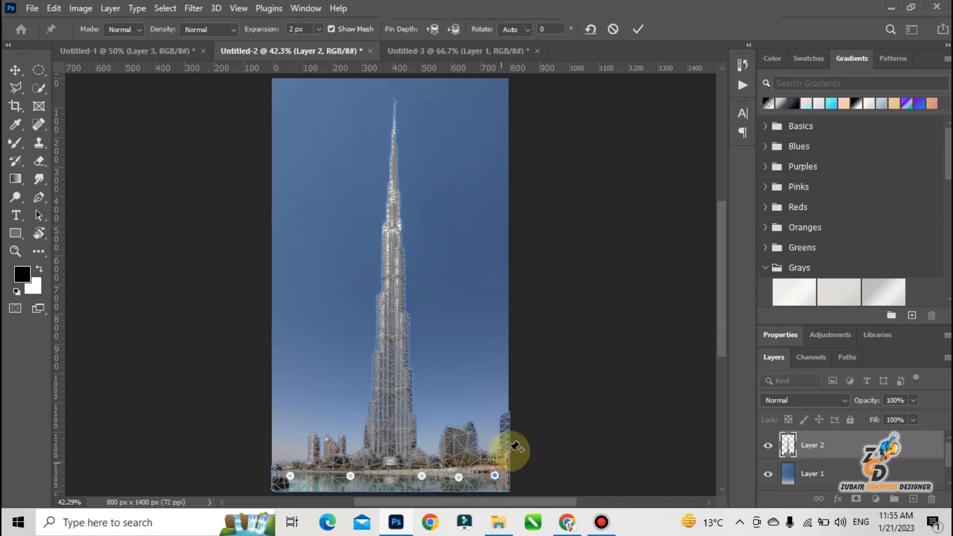
Anchor the side buildings with pins: one at the right image edge, three left of the tower and three right of it.
left_click(507, 430)
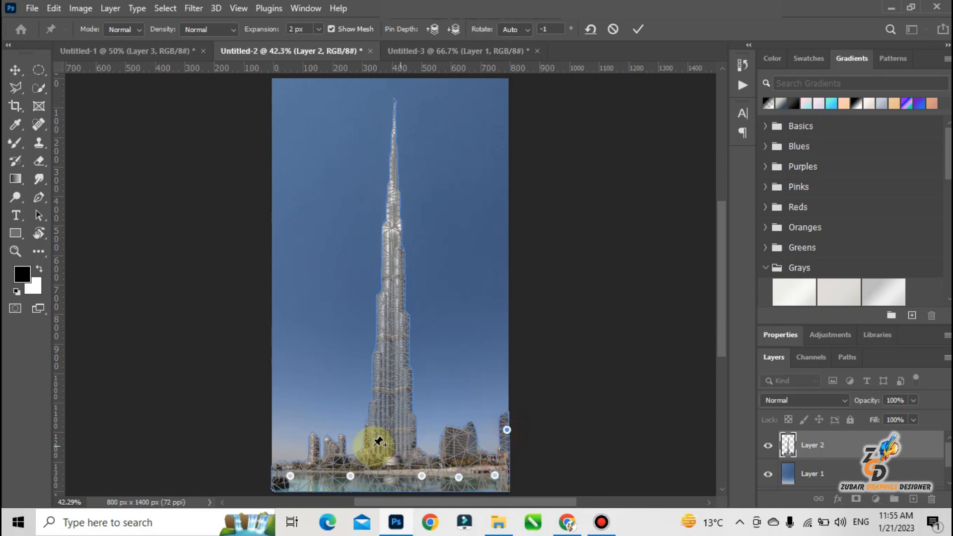
left_click(314, 438)
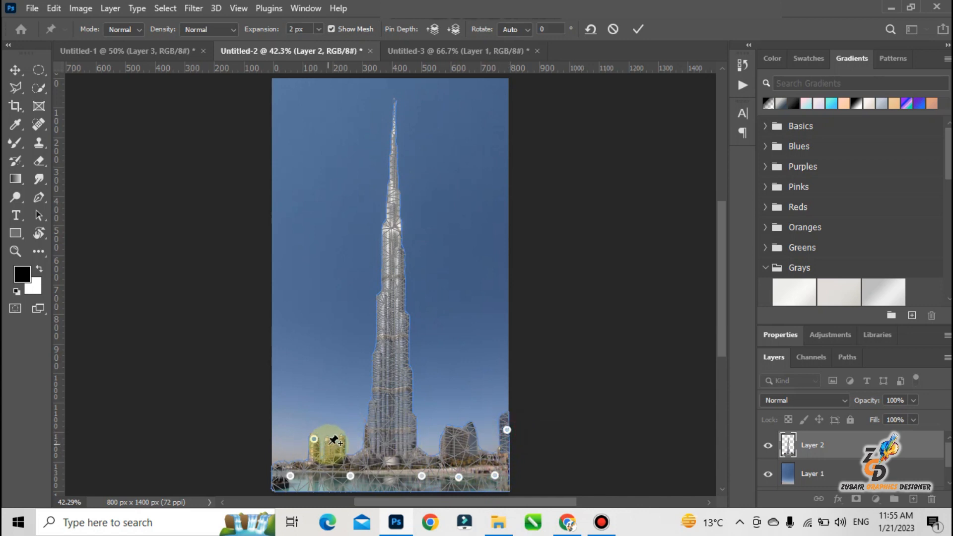
left_click(331, 444)
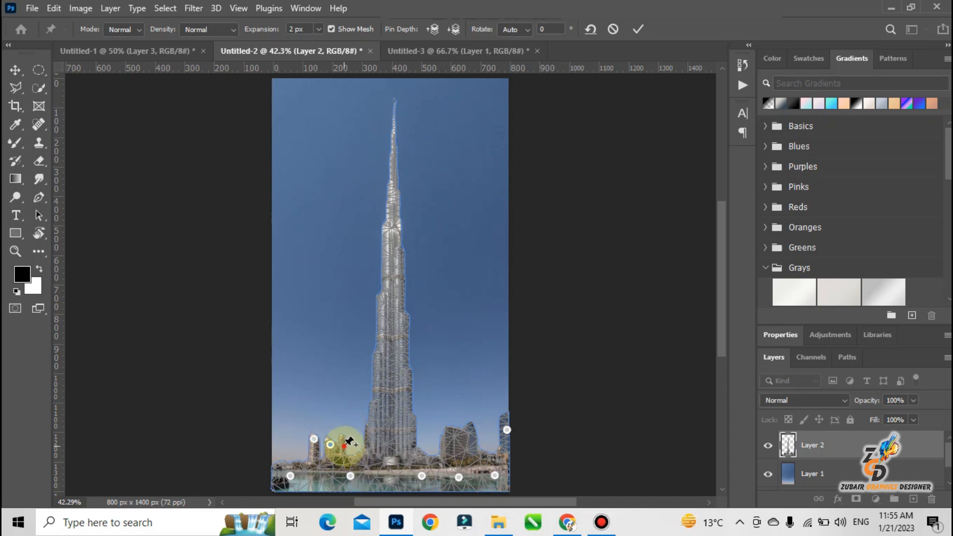
left_click(343, 446)
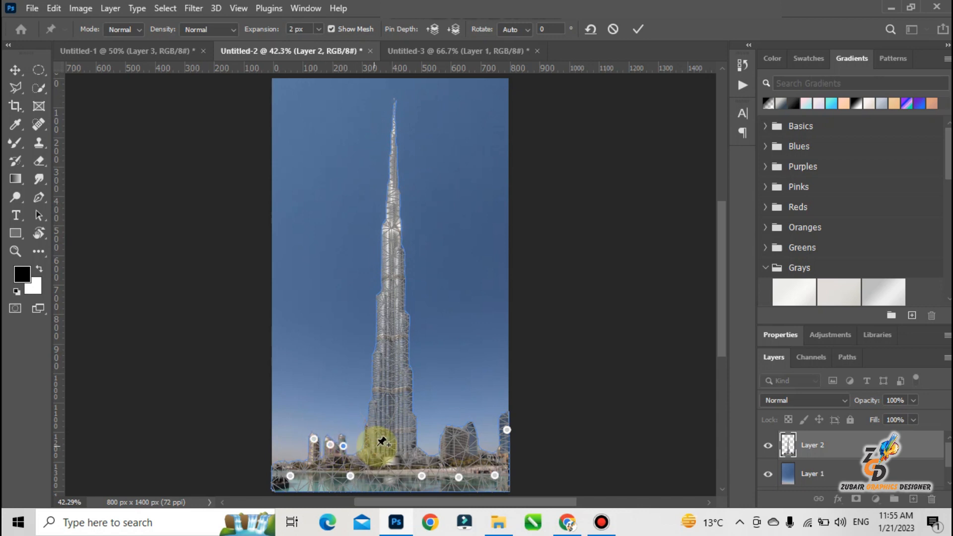
left_click(448, 445)
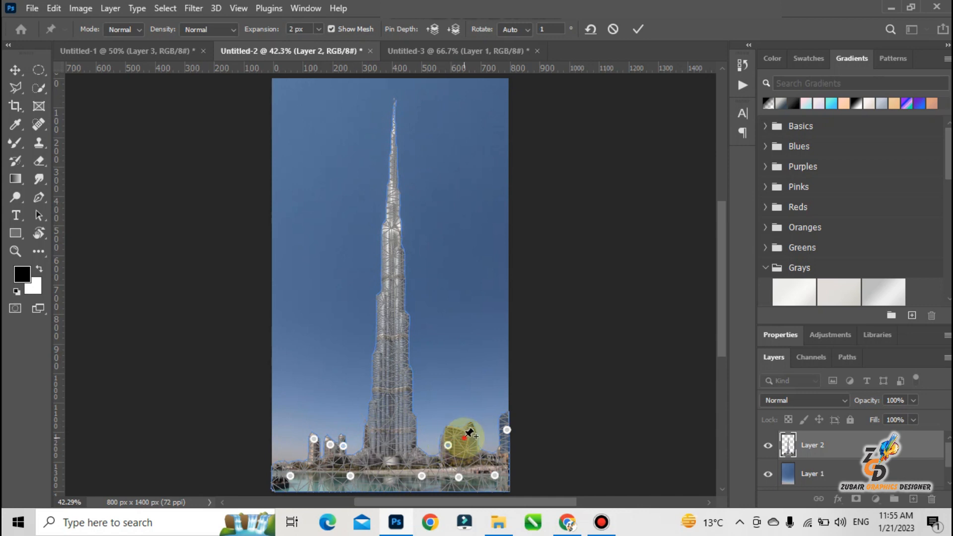
left_click(464, 438)
left_click(470, 452)
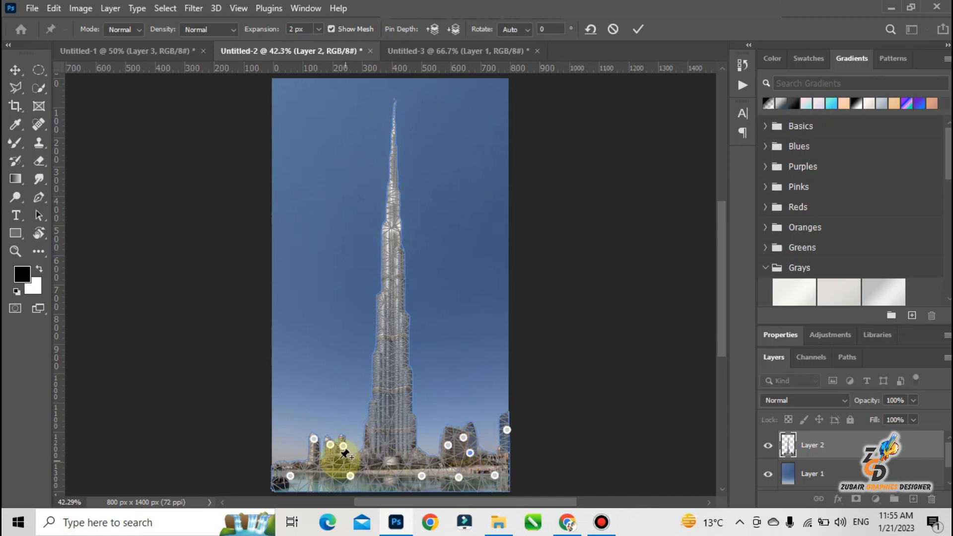
Add one pin on the shoreline left of the tower and two pins at the tower's base.
left_click(327, 470)
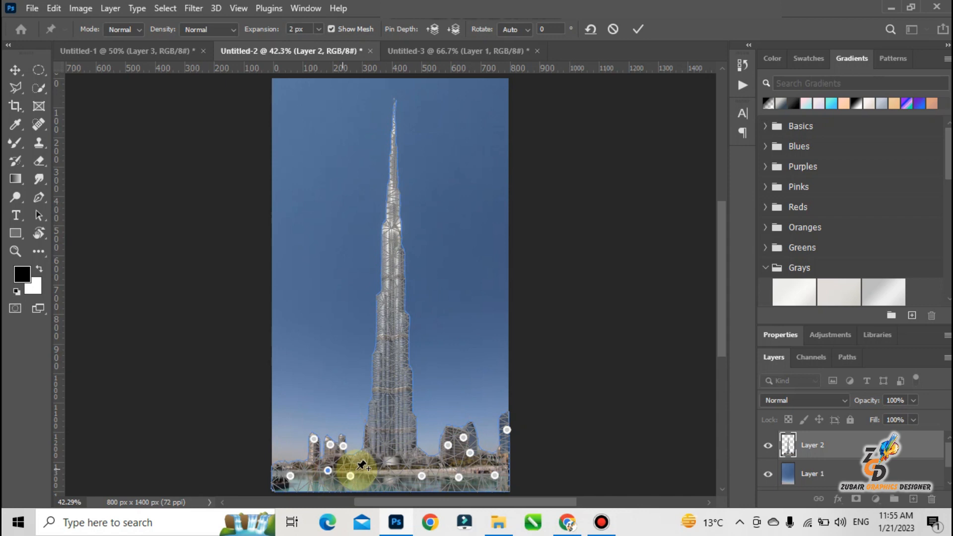
left_click(392, 459)
left_click(416, 455)
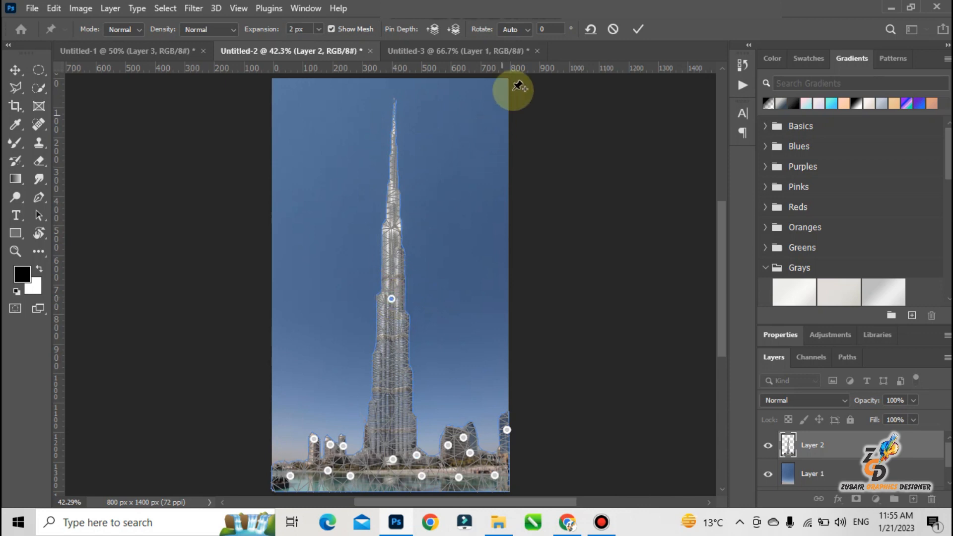
Try bending the tower at its mid-height pin with rotations of 35° and 23°, and remove that pin.
left_click(552, 30)
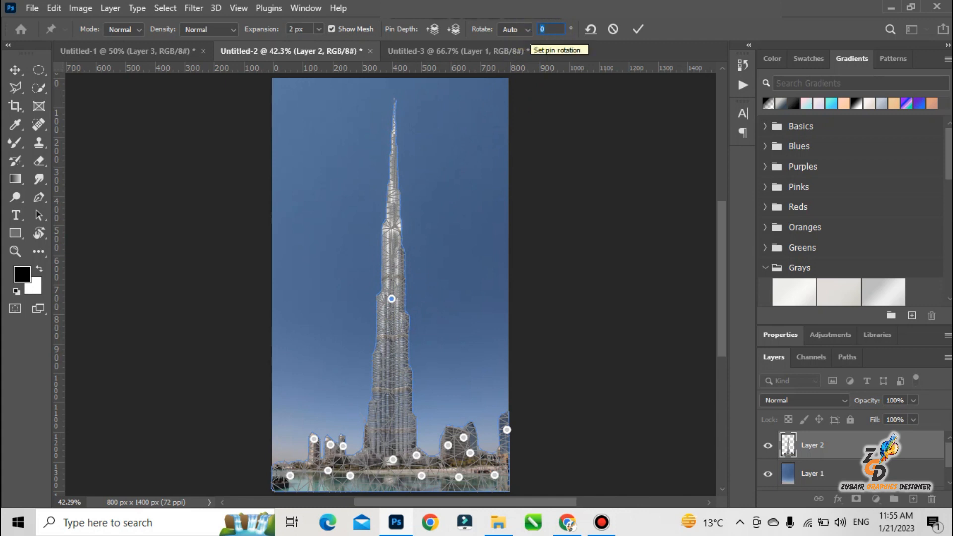
type("3")
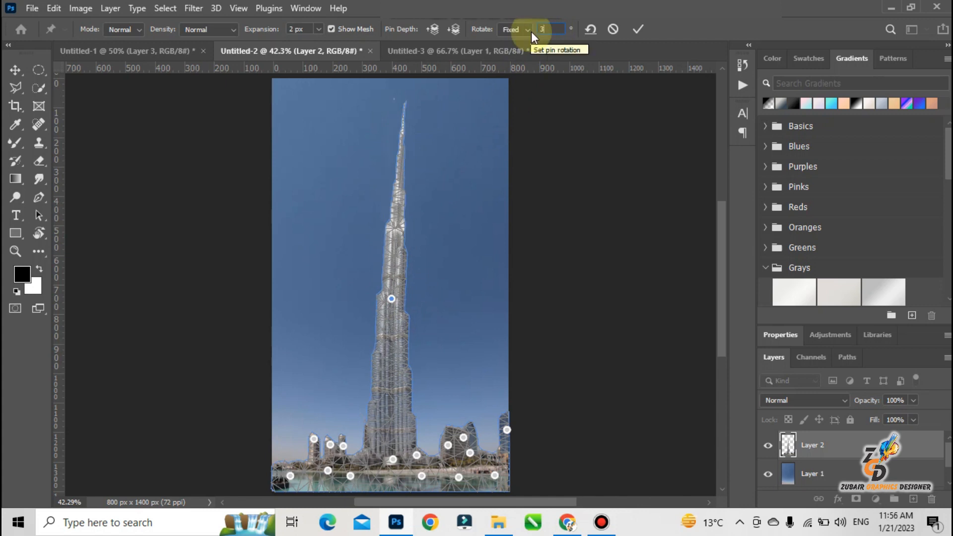
type("35")
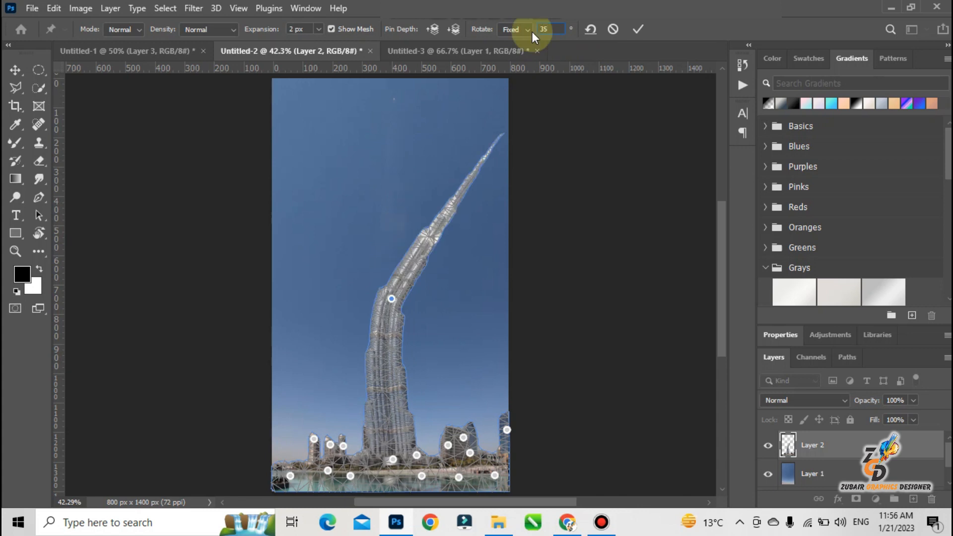
key("BackSpace")
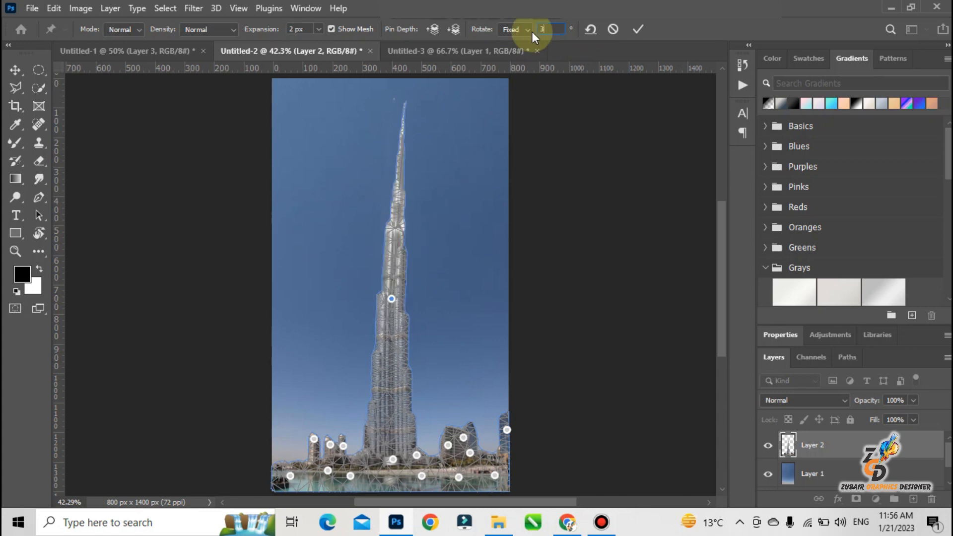
type("23")
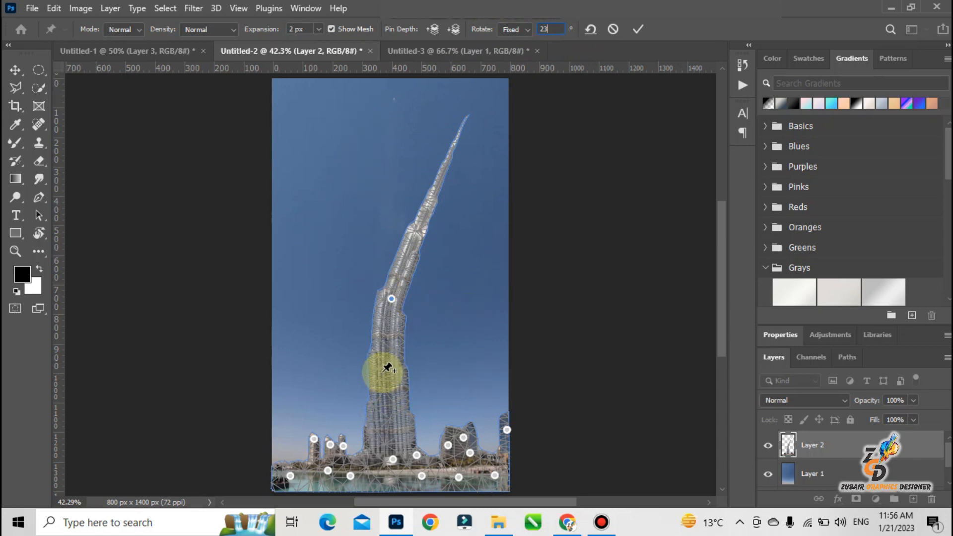
left_click(390, 300, "alt")
Place three pins up the tower's shaft at its lower, middle and upper sections.
left_click(391, 390)
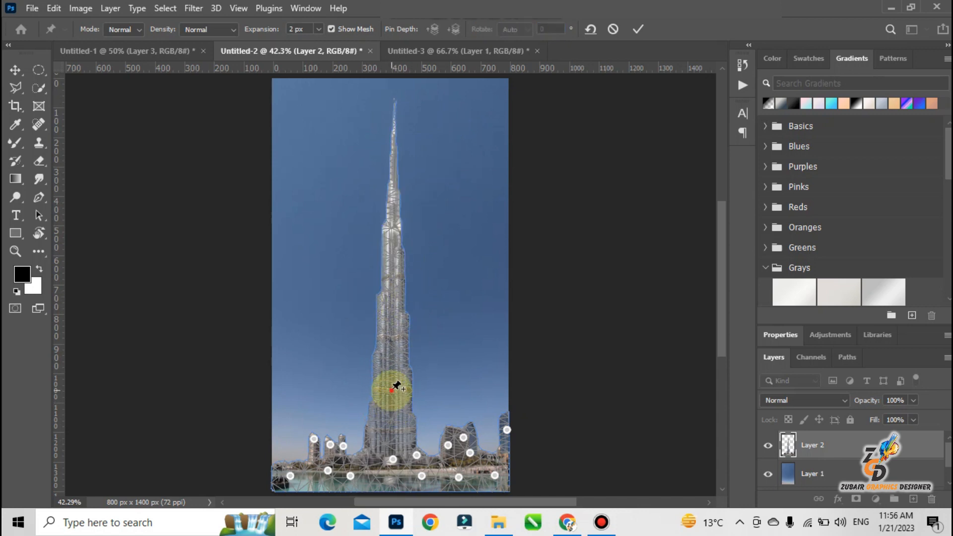
left_click(392, 287)
left_click(392, 203)
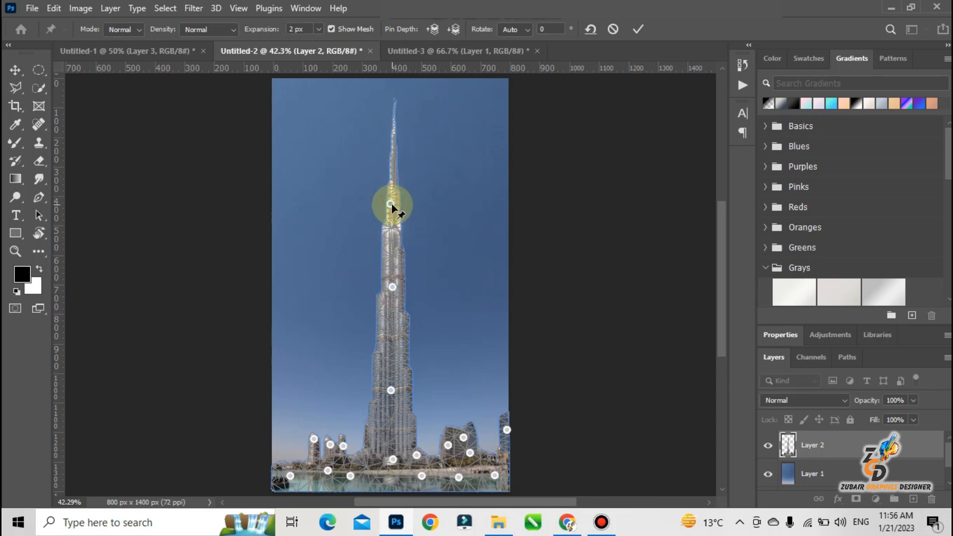
Rotate the tower's upper pin by 15° and the middle pin by -15°, and apply the Puppet Warp.
left_click(542, 29)
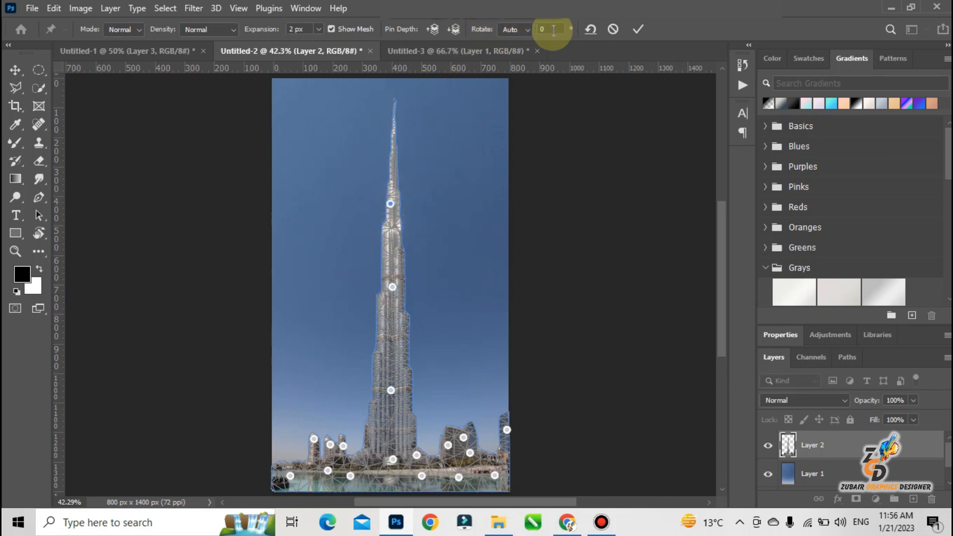
type("15")
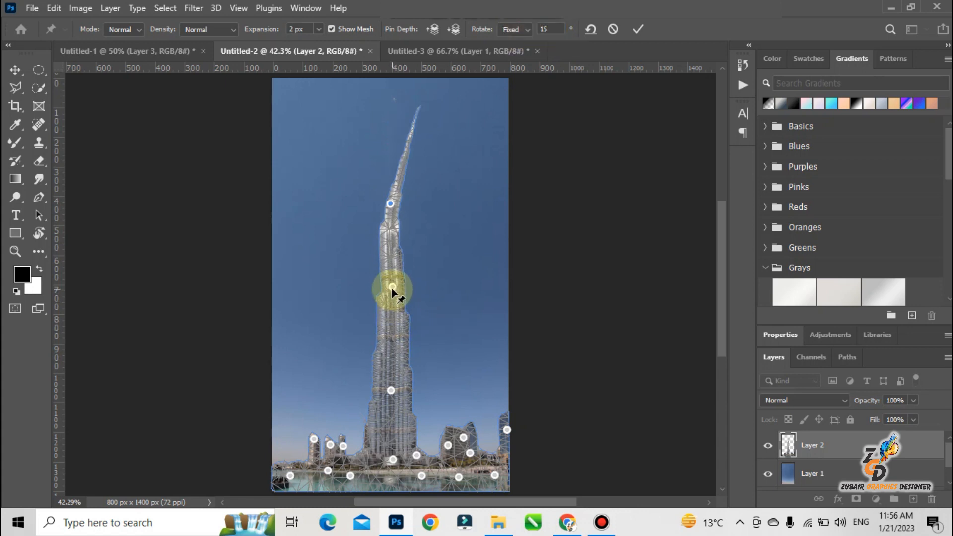
left_click(547, 23)
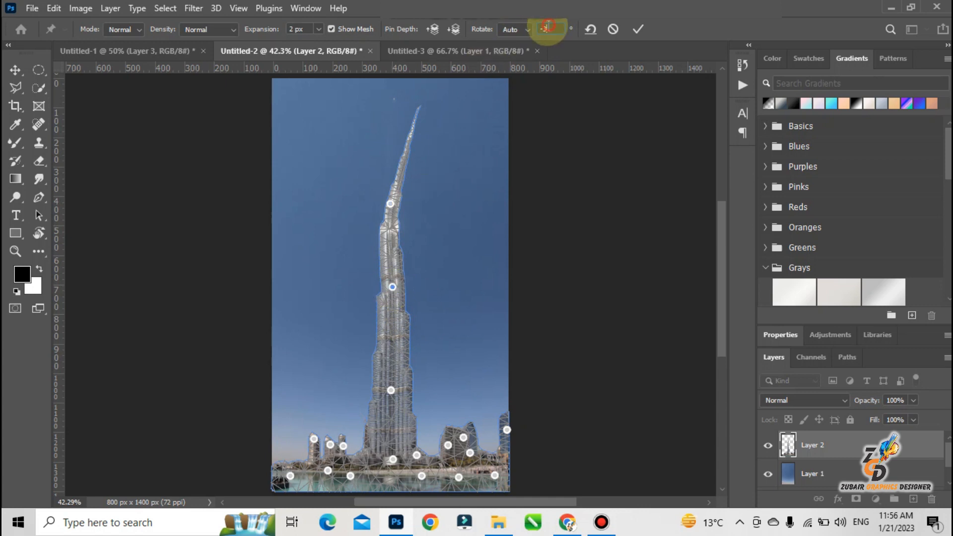
type("-15")
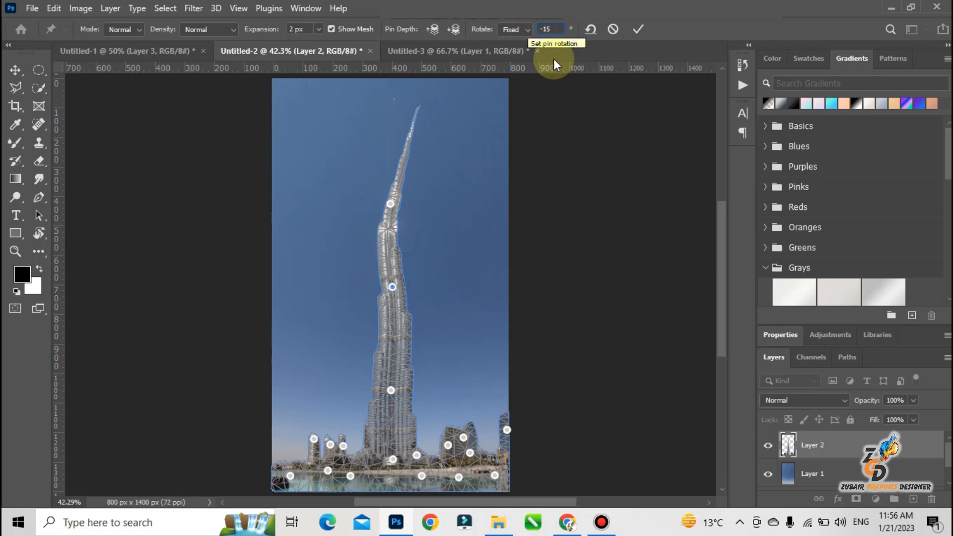
left_click(390, 390)
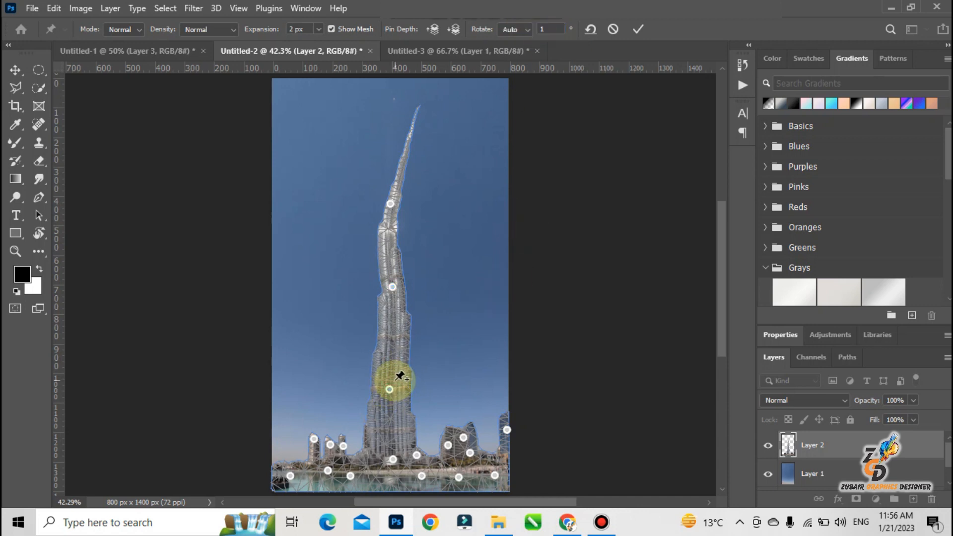
key("Return")
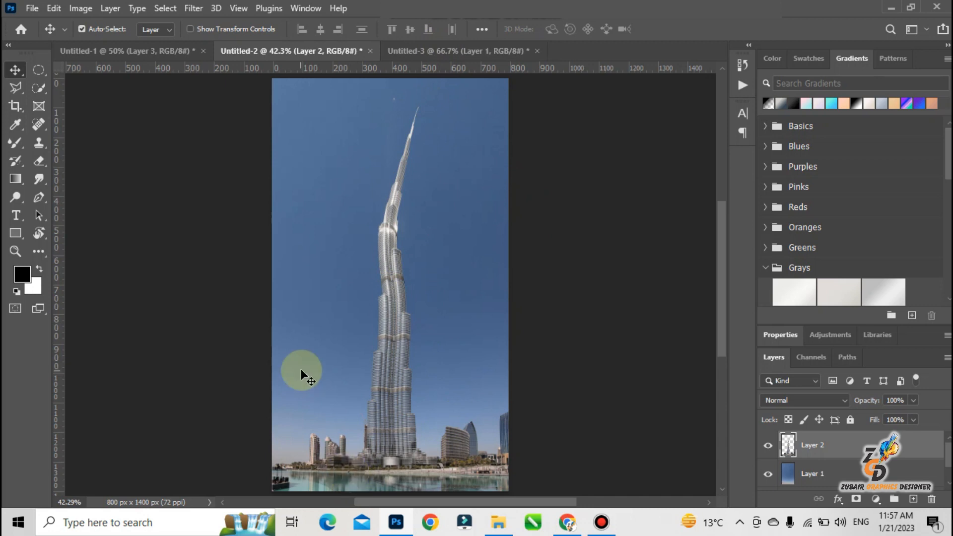
In the Untitled-3 document, select the jumping man as the subject and copy him to a new layer.
key("ctrl+Tab")
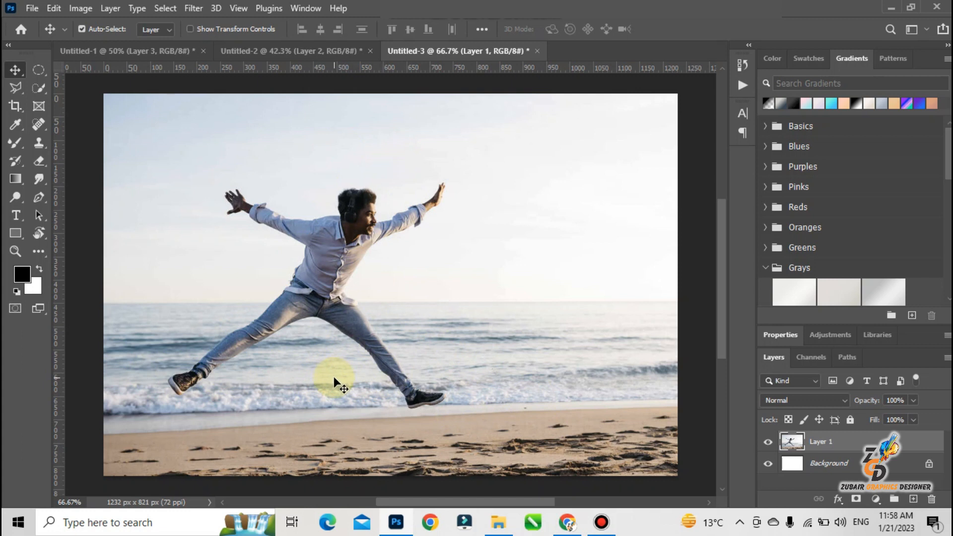
left_click(39, 88)
left_click(412, 28)
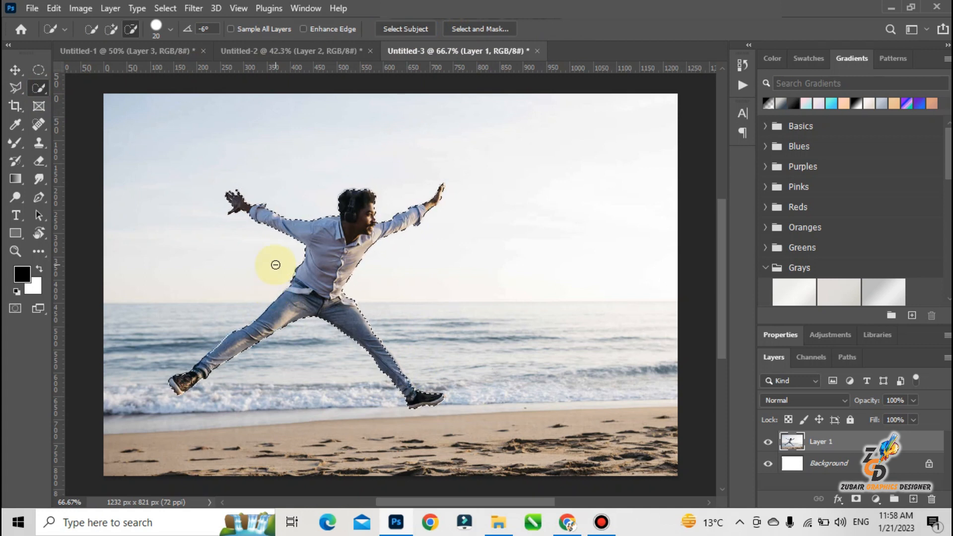
key("ctrl+j")
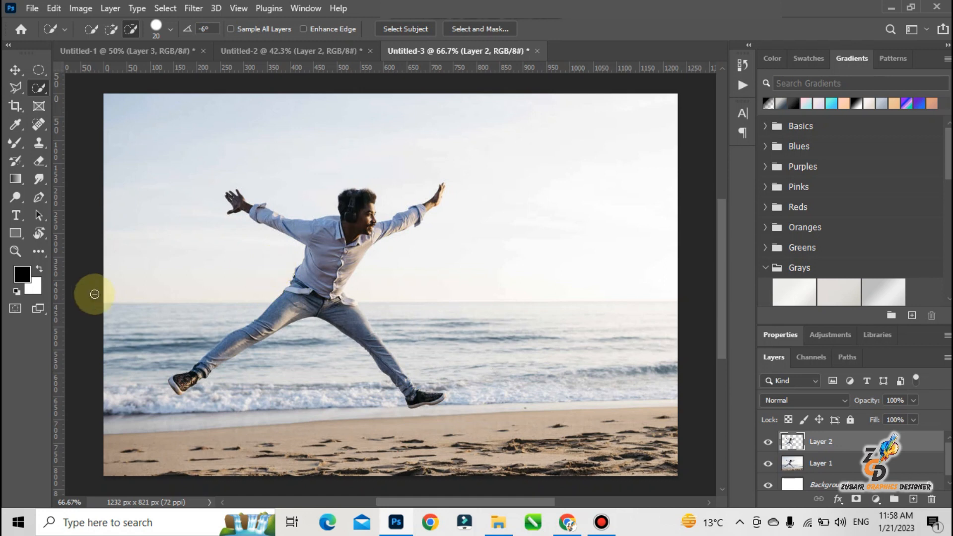
Load the man's outline as a selection on Layer 1 and expand it by 7 pixels.
left_click(791, 442, "ctrl")
left_click(794, 464)
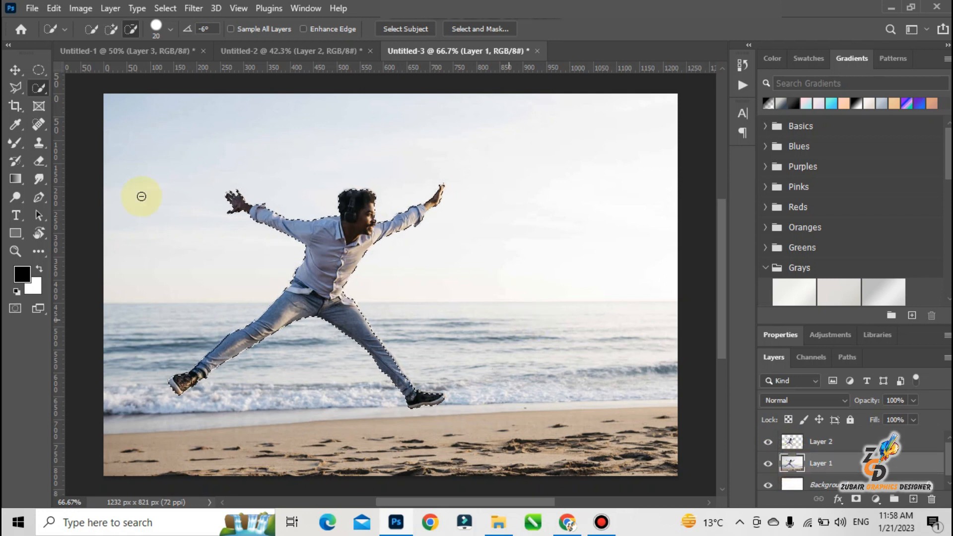
left_click(171, 7)
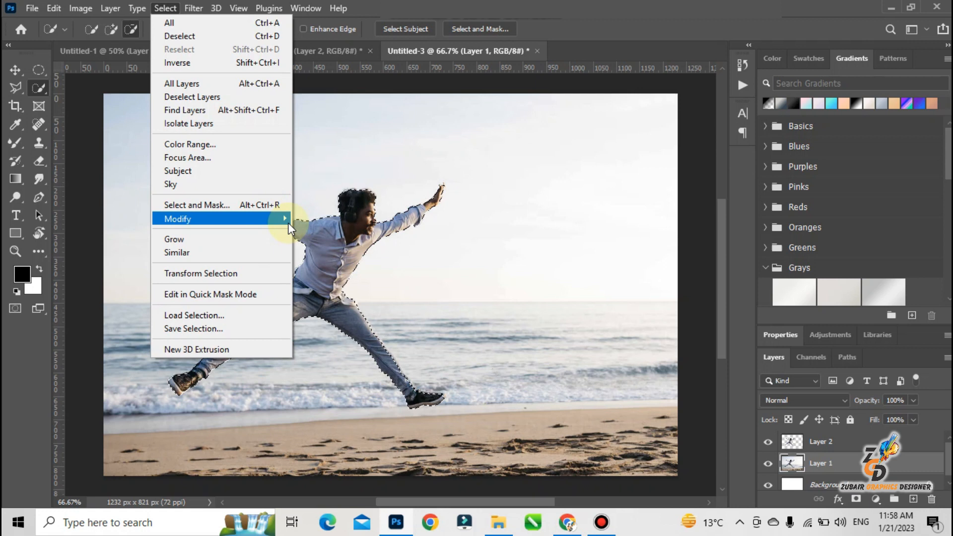
mouse_move(293, 225)
left_click(338, 245)
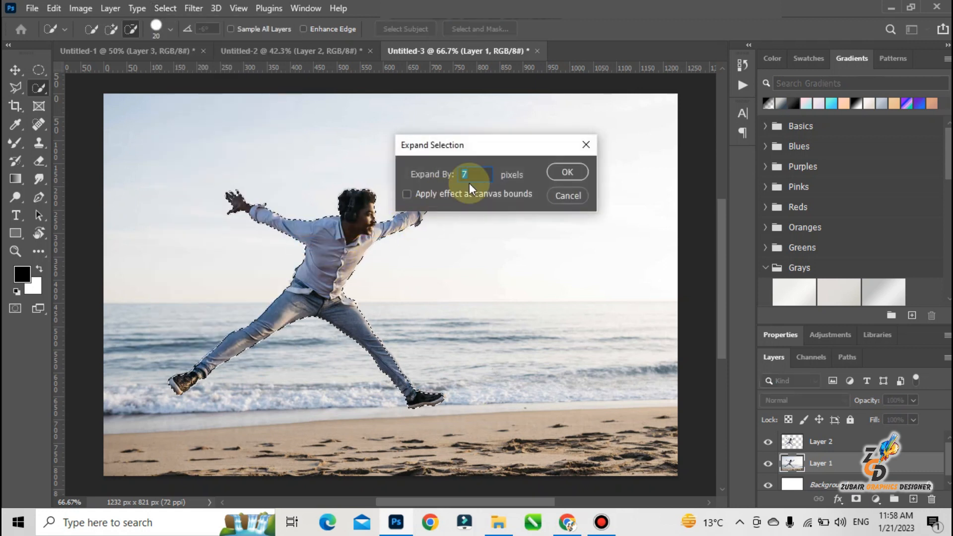
left_click(565, 172)
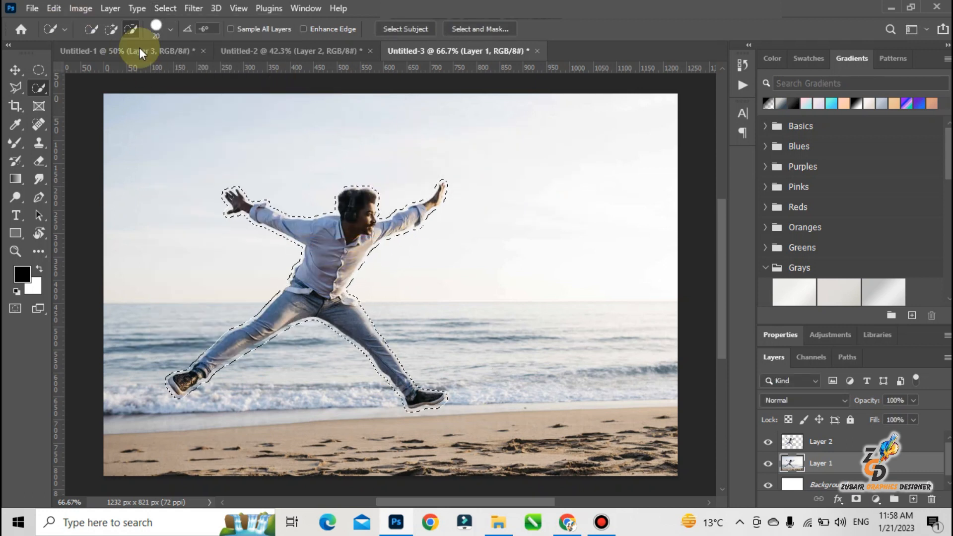
Fill the expanded selection on Layer 1 with the surrounding beach scenery and check the background with the cut-out temporarily hidden.
key("shift+BackSpace")
key("Return")
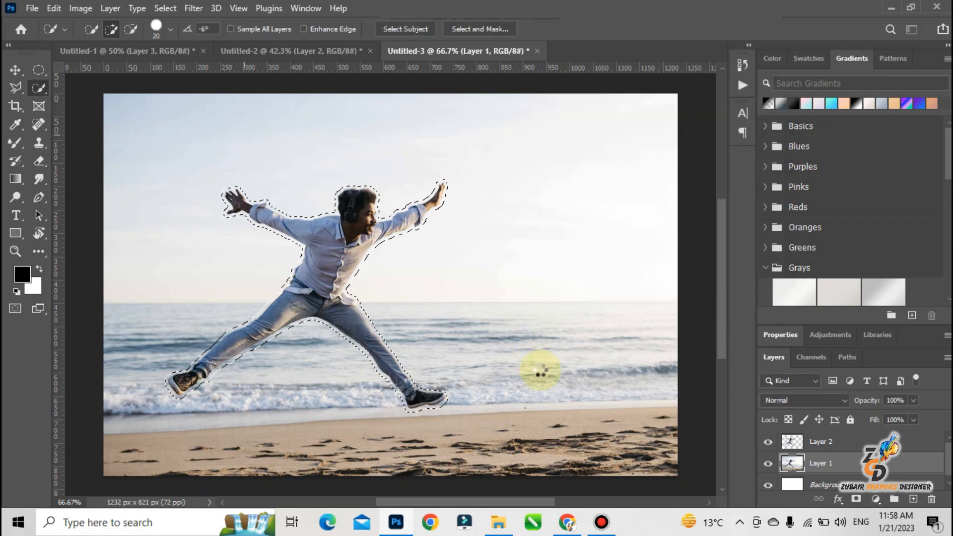
key("alt")
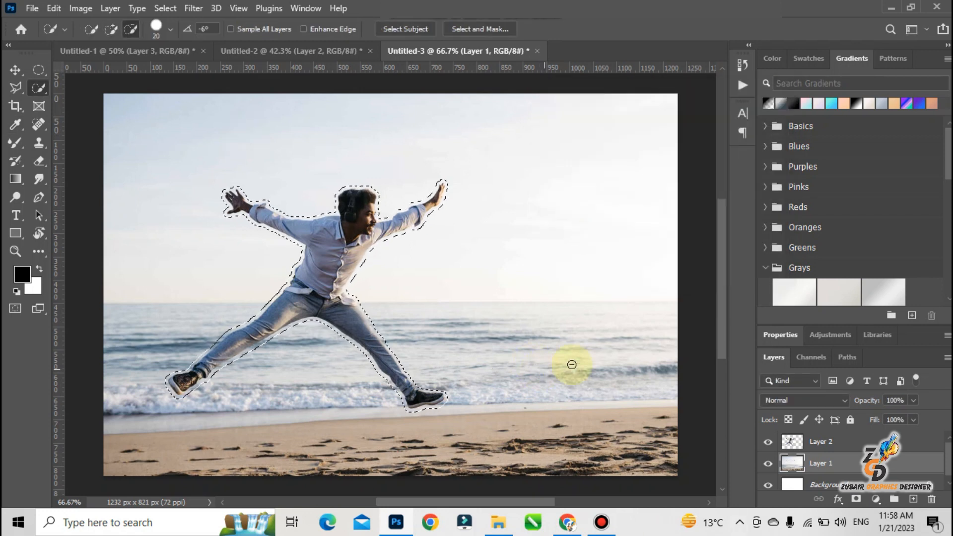
key("ctrl+d")
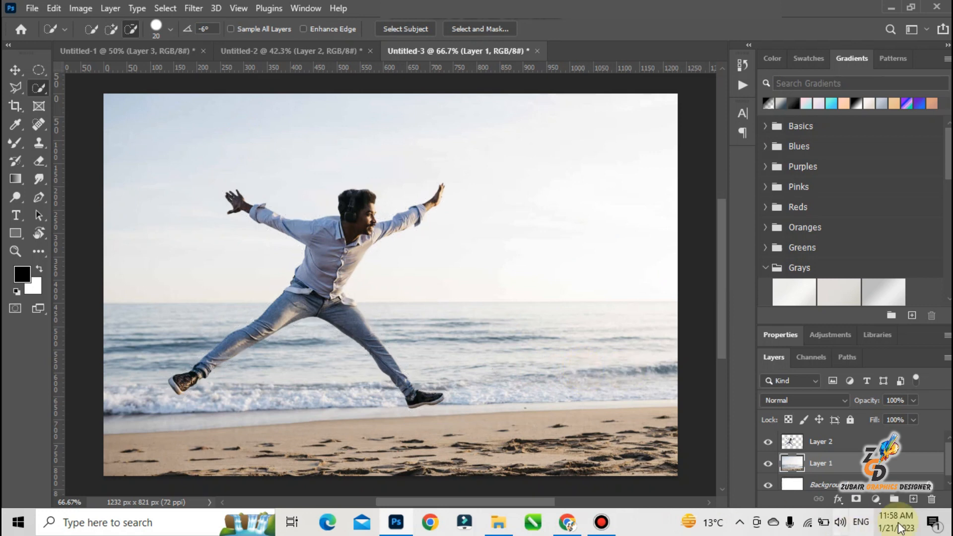
left_click(768, 443)
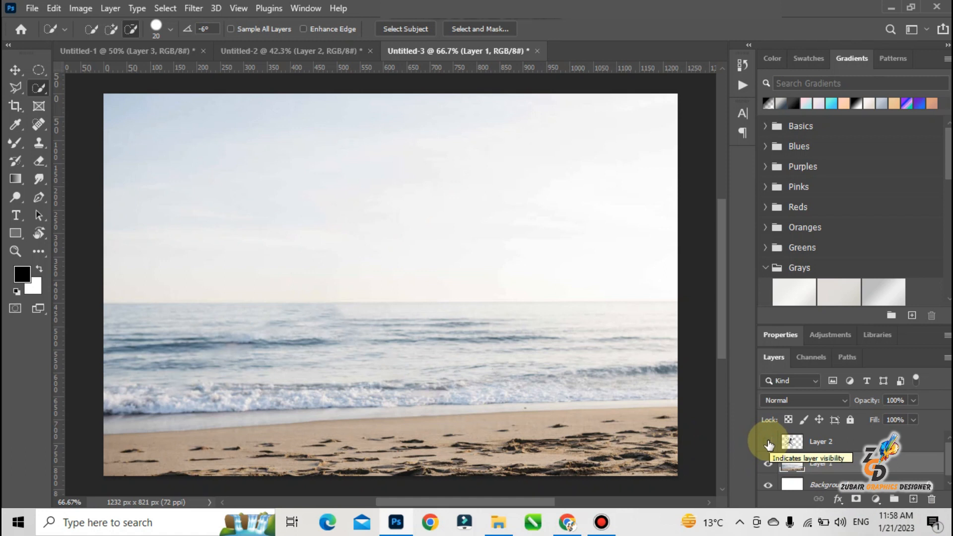
left_click(768, 442)
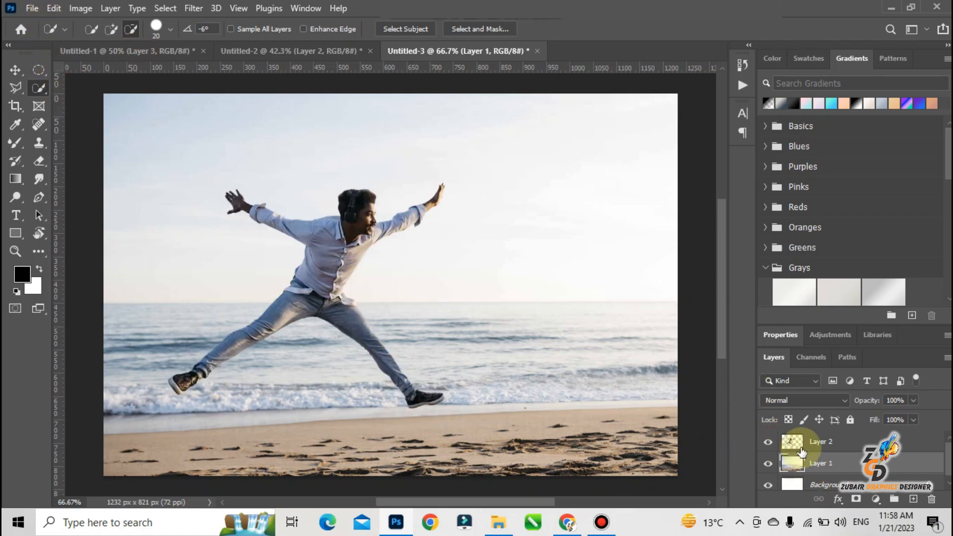
Start Puppet Warp on Layer 2 and pin the man's left-hand arm in the image at the hand, elbow and shoulder.
left_click(794, 443)
left_click(54, 8)
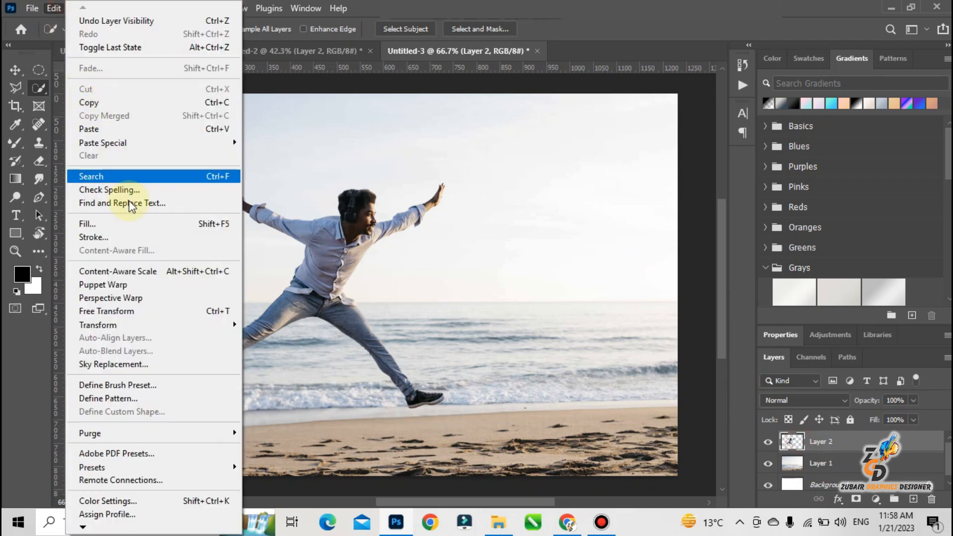
left_click(156, 291)
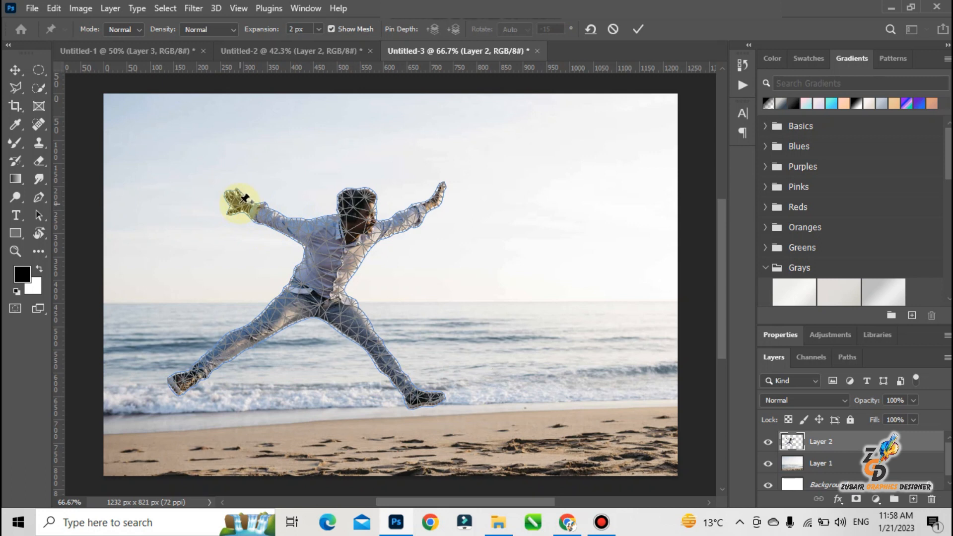
left_click(240, 202)
left_click(282, 228)
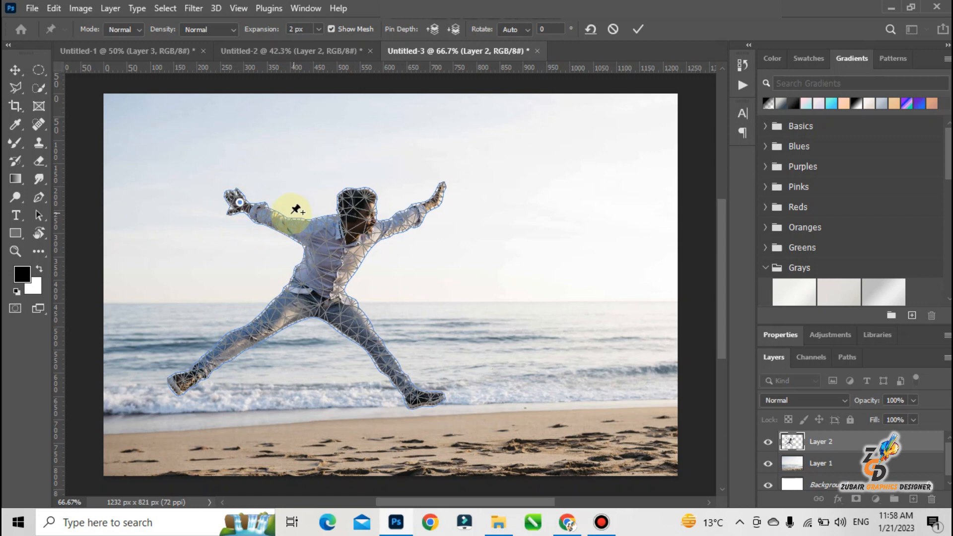
left_click(281, 221)
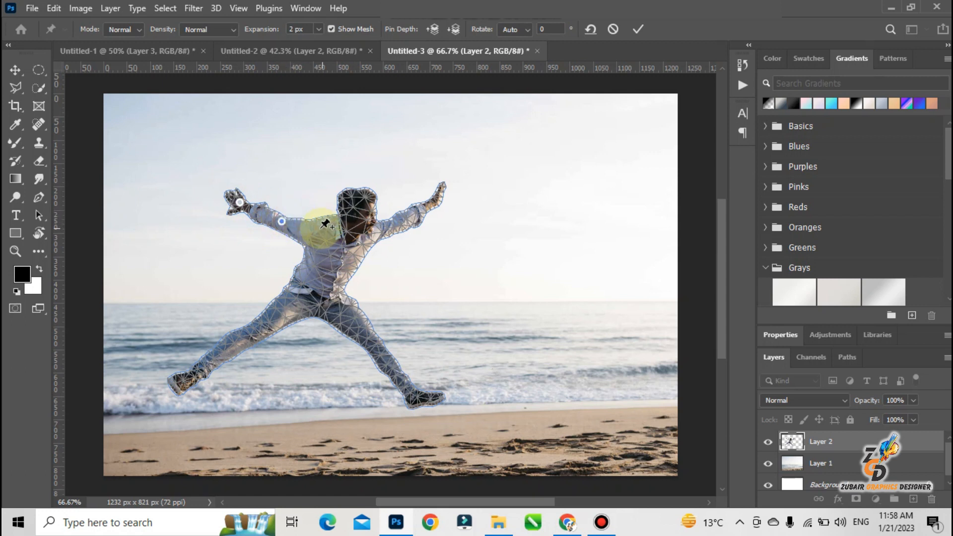
left_click(320, 228)
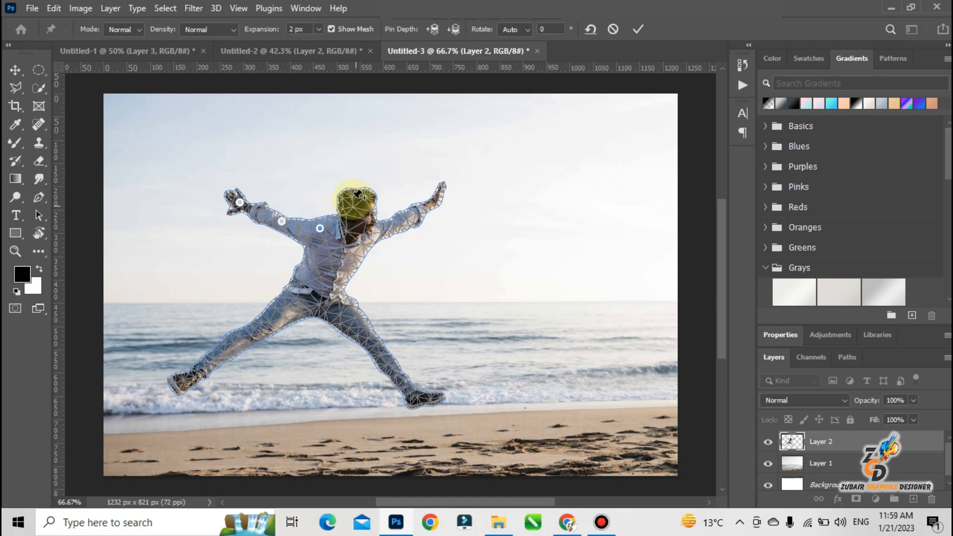
Pin the man's hair, face and neck, and the shoulder, elbow and hand of his other arm.
left_click(359, 196)
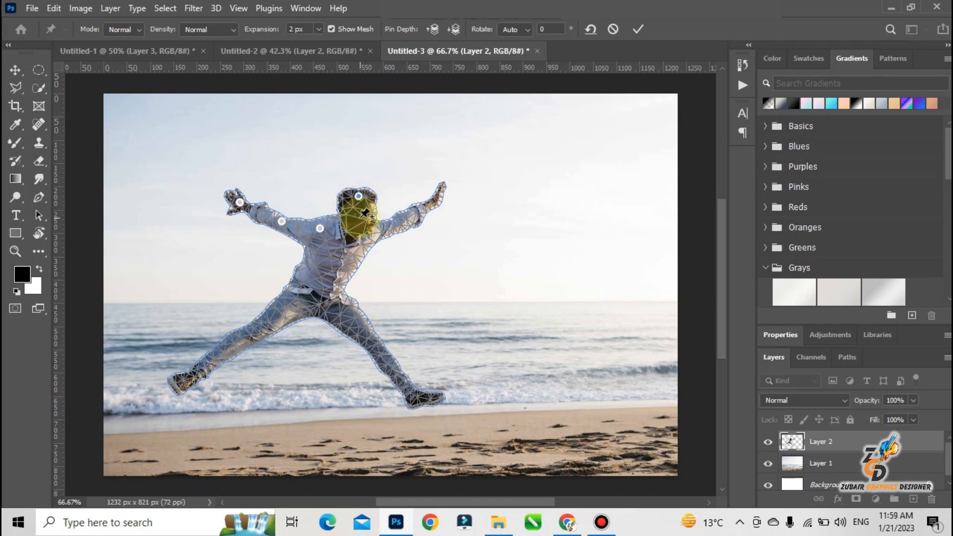
left_click(357, 220)
left_click(352, 237)
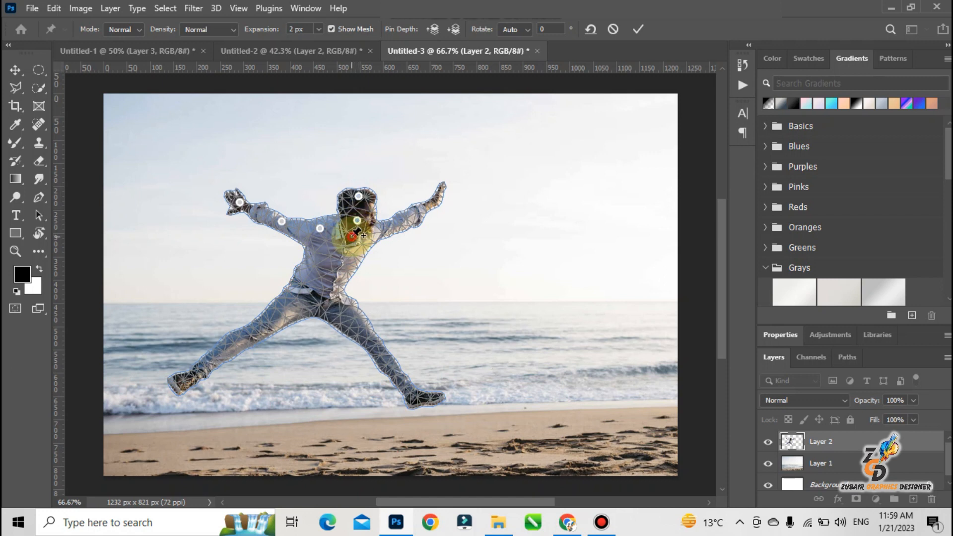
left_click(384, 230)
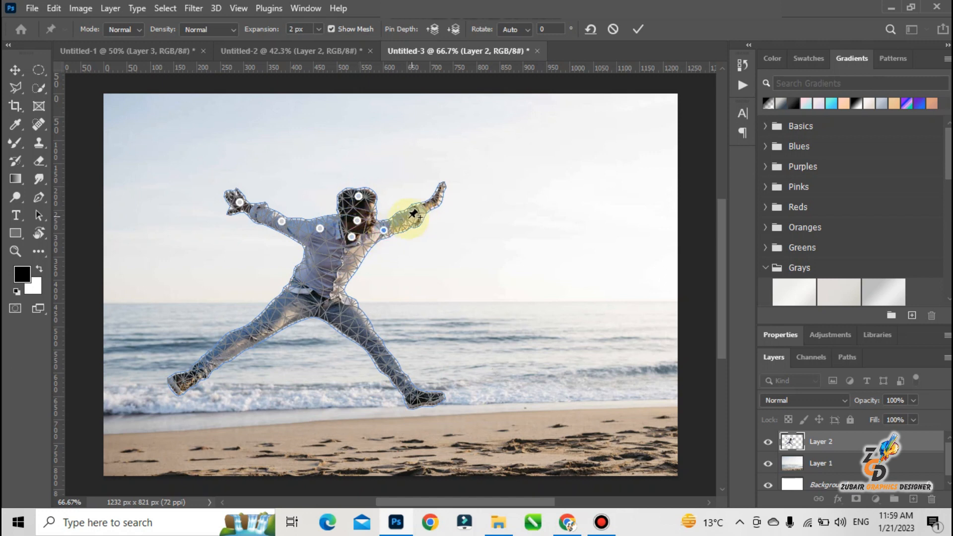
left_click(411, 217)
left_click(435, 201)
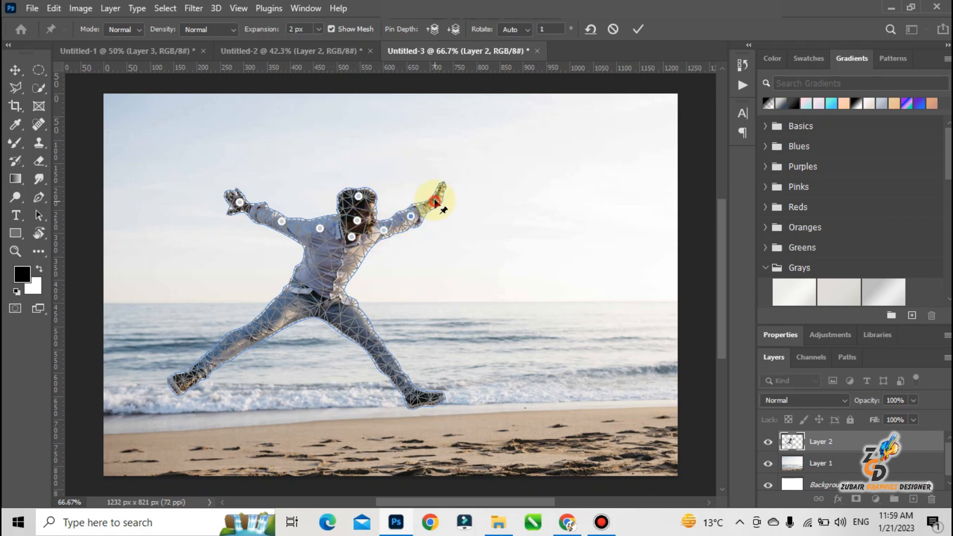
Place two pins across the man's chest, two across his waist and one at the hips.
left_click(355, 257)
left_click(313, 256)
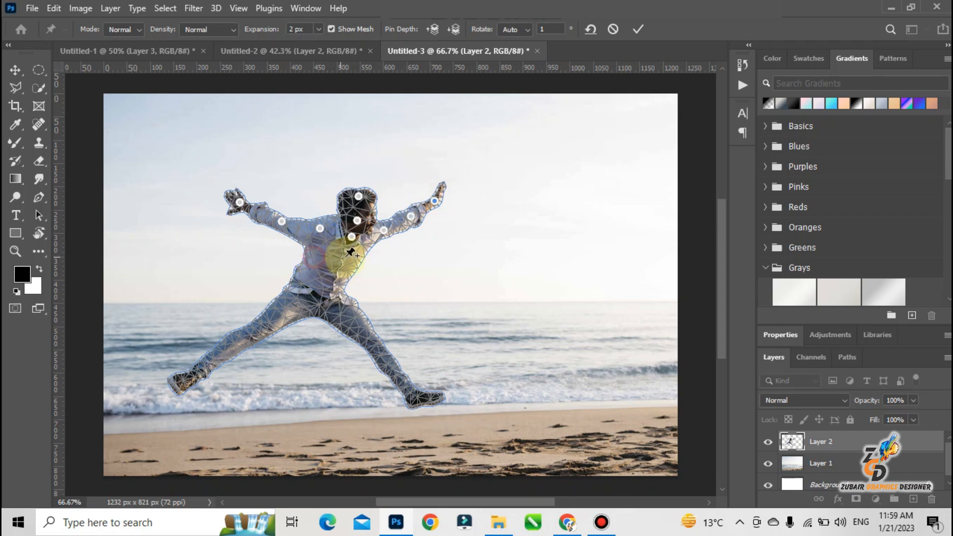
left_click(311, 283)
left_click(346, 280)
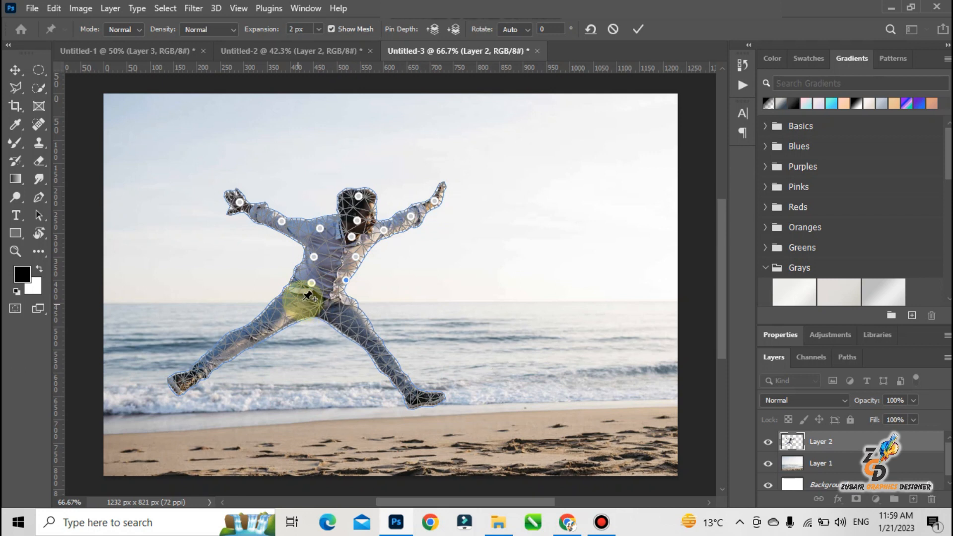
left_click(320, 302)
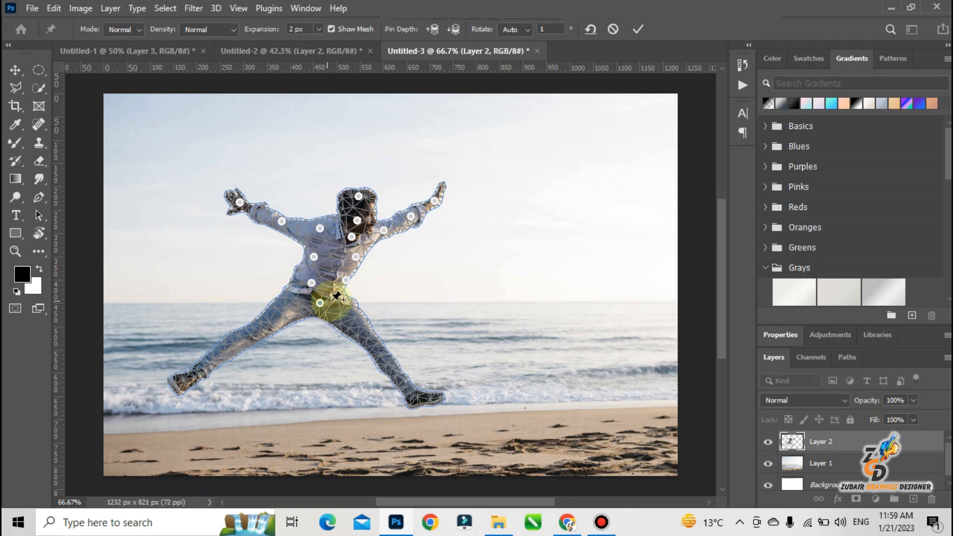
Pin the man's right-hand leg in the image at the thigh and lower leg, with two pins on the shoe.
left_click(362, 330)
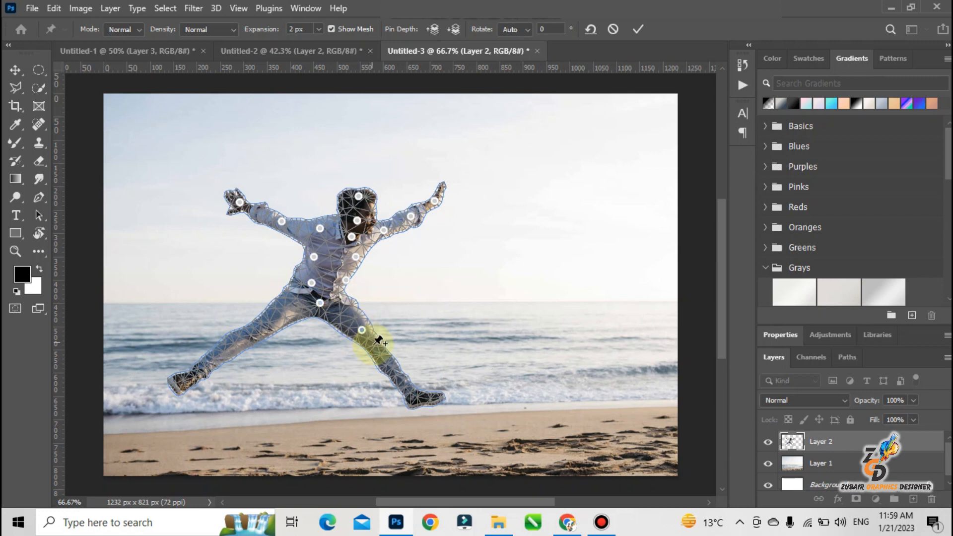
left_click(392, 371)
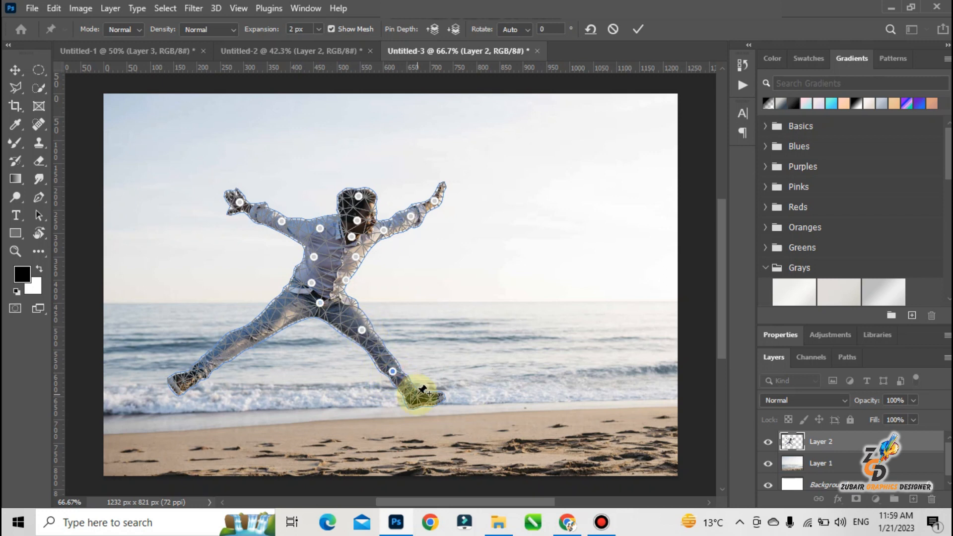
left_click(417, 395)
left_click(435, 399)
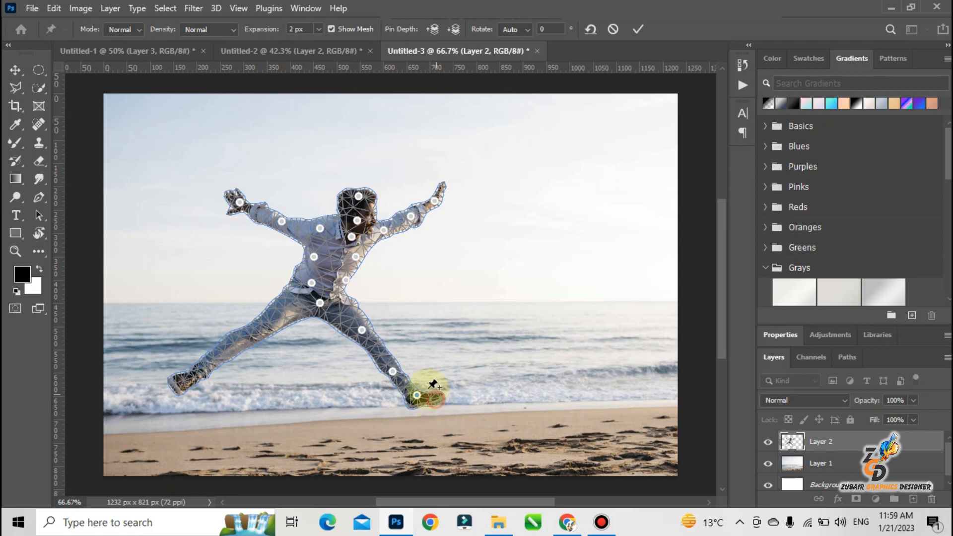
Set the rotation of the pin at the man's hips to -55° and apply the Puppet Warp.
left_click(321, 303)
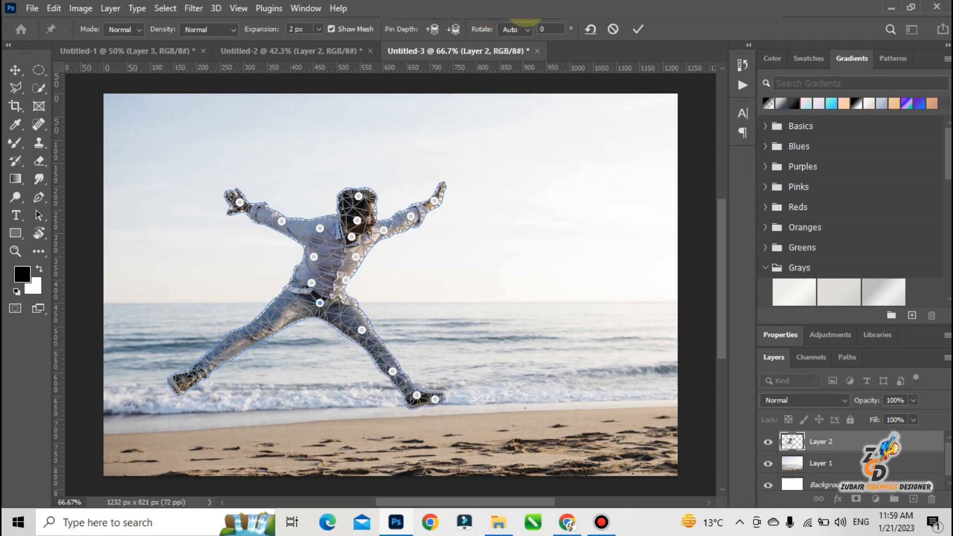
left_click(544, 29)
type("-25")
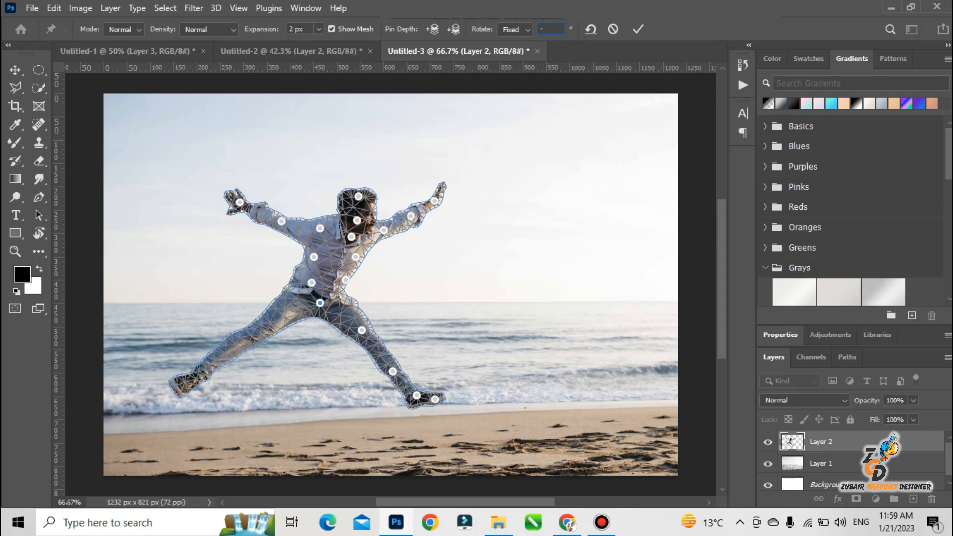
type("5")
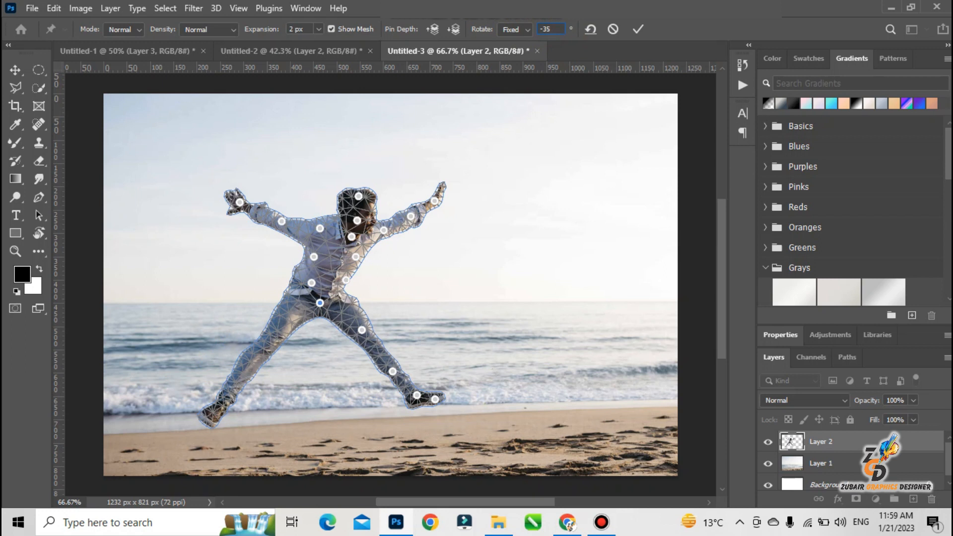
key("BackSpace")
type("55")
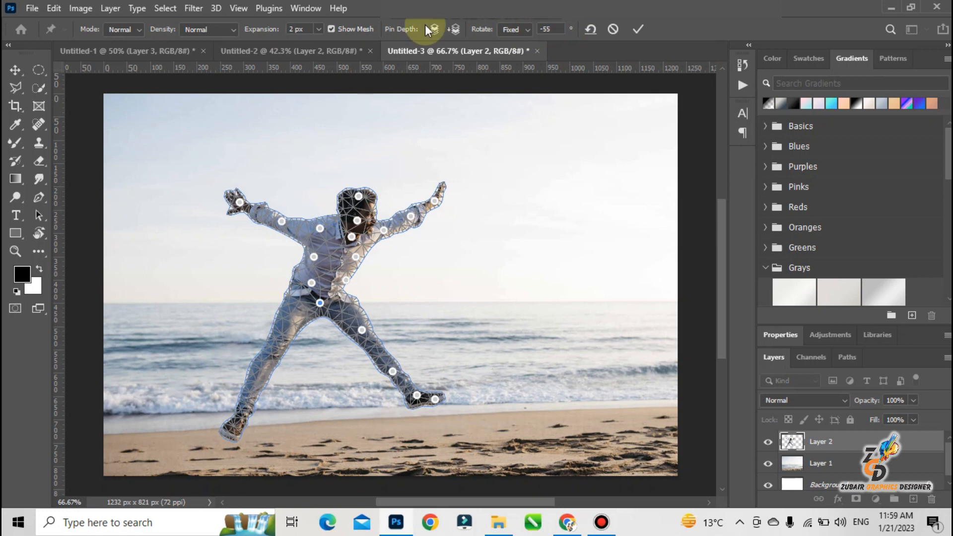
left_click(16, 69)
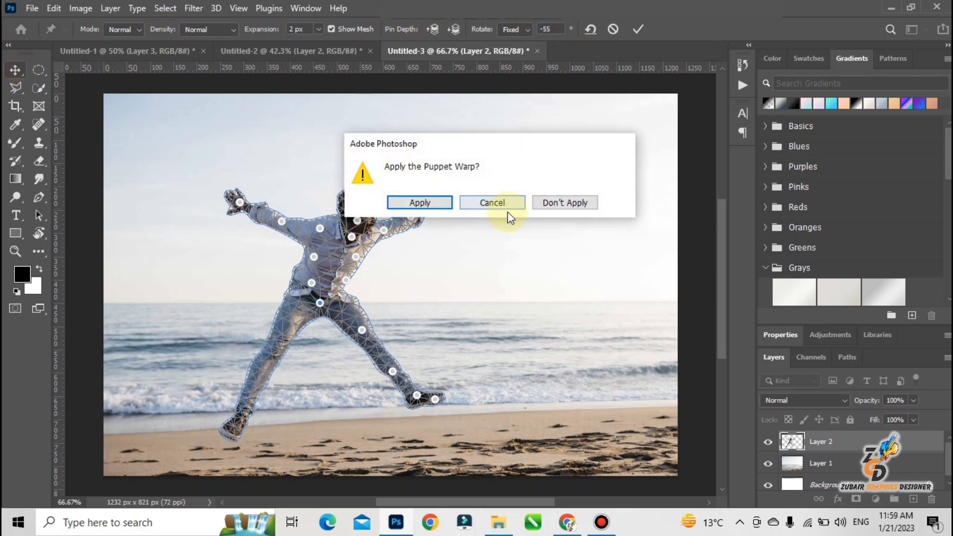
left_click(420, 202)
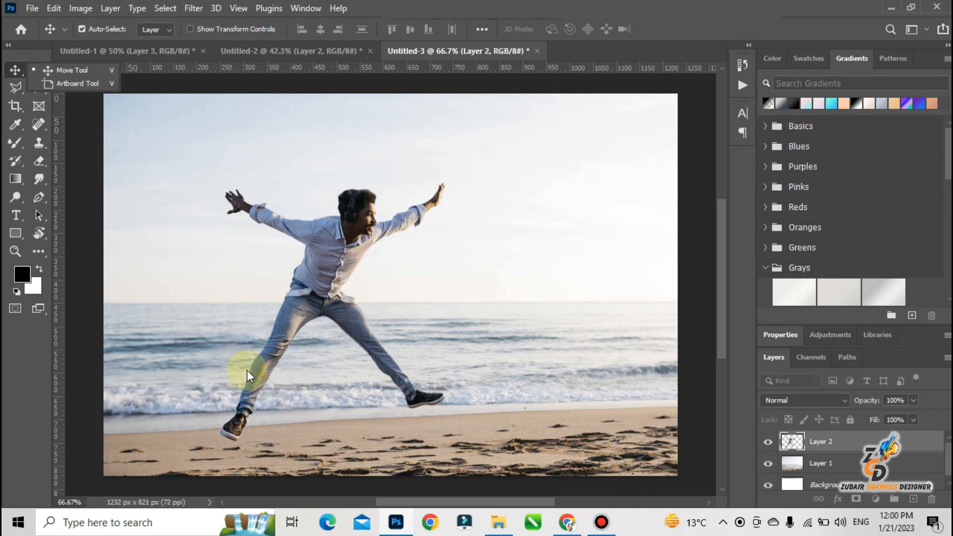
Start Puppet Warp on Layer 2 again, place one pin on the man's head and shift it slightly downward.
left_click(55, 8)
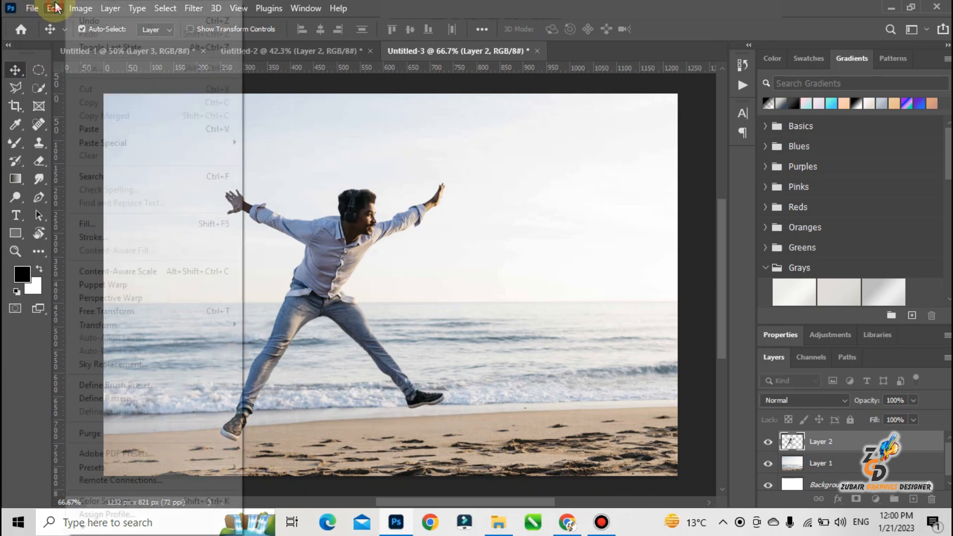
left_click(136, 284)
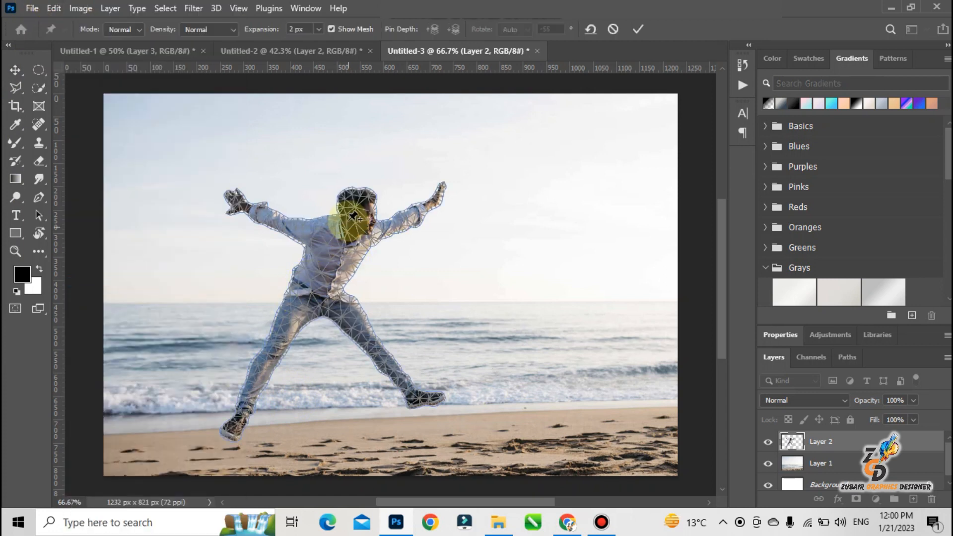
left_click(356, 212)
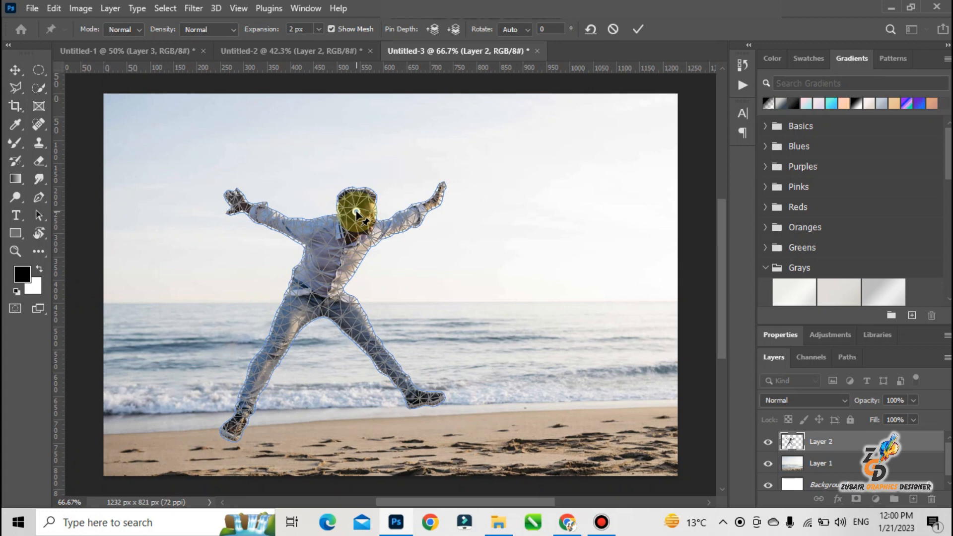
key("ctrl+z")
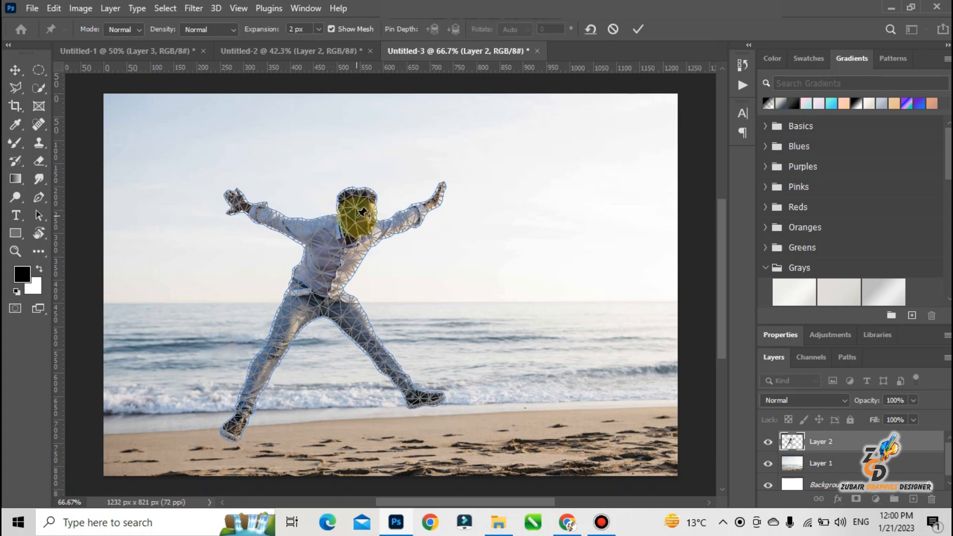
left_click(353, 205)
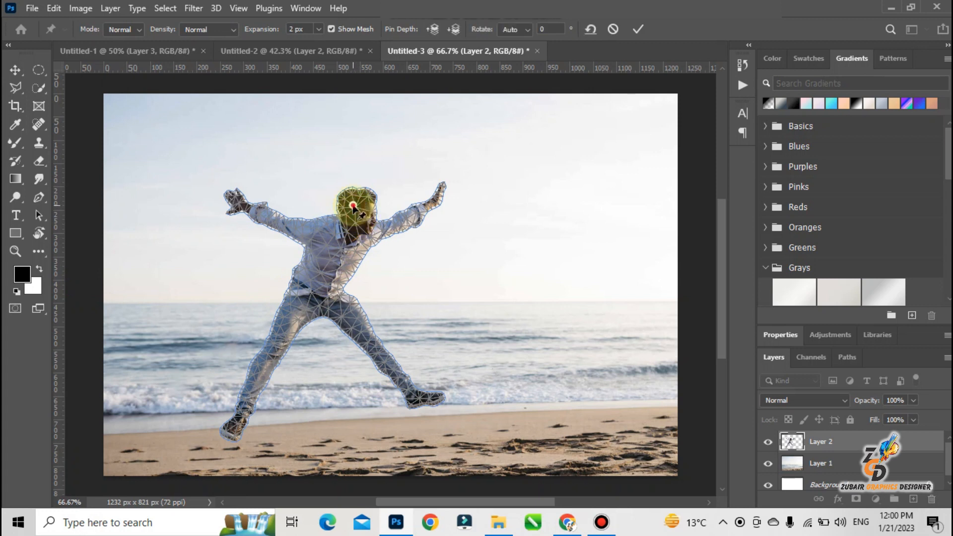
left_click_drag(353, 205, 354, 209)
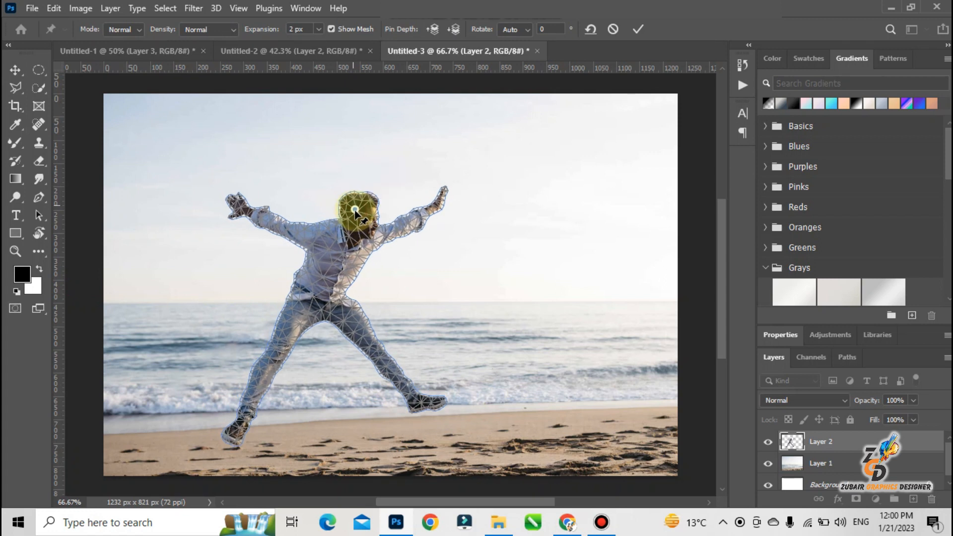
Pin the man's waist, rotate that pin to -44°, apply the warp and nudge the man slightly upward.
left_click(338, 277)
left_click(355, 208)
key("alt")
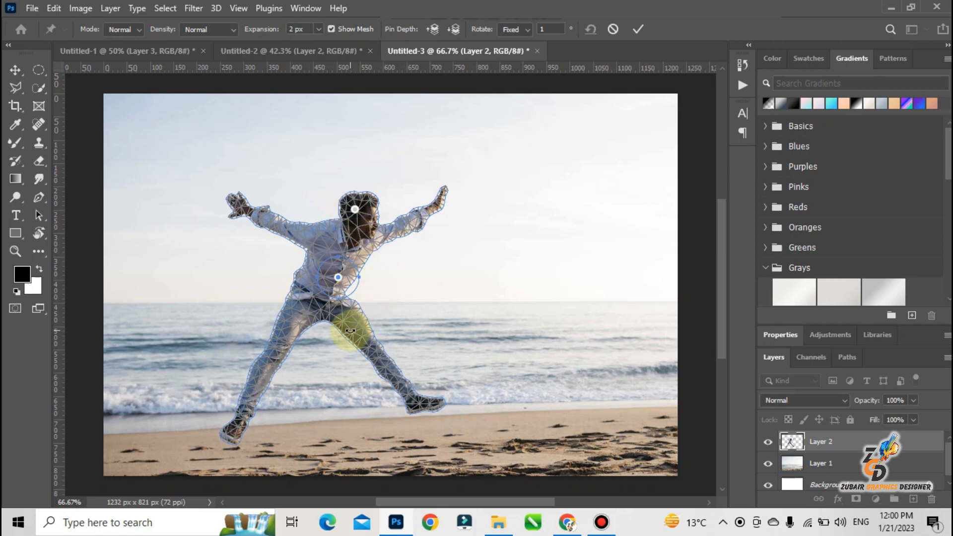
left_click_drag(357, 277, 367, 251)
mouse_move(366, 246)
left_mouse_down()
mouse_move(358, 269)
mouse_move(374, 242)
left_mouse_up()
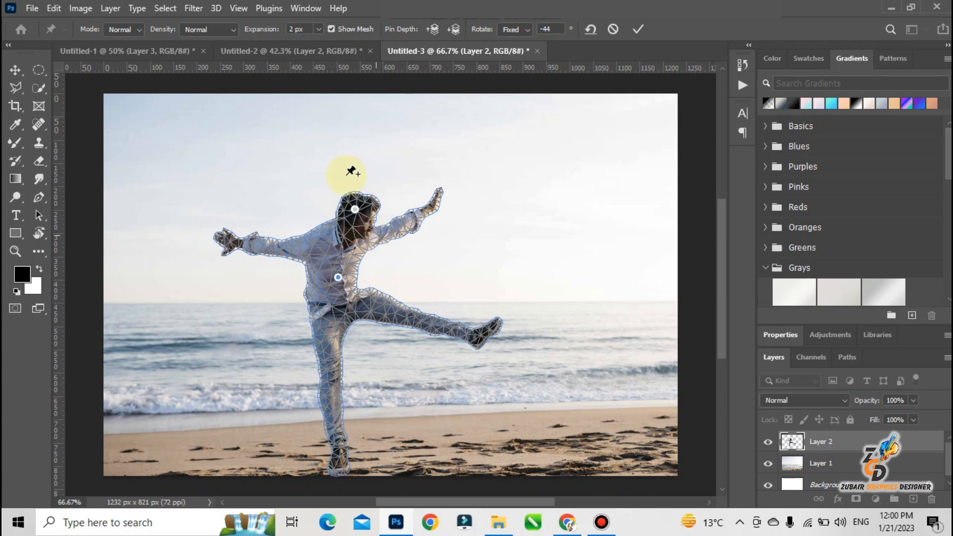
key("Return")
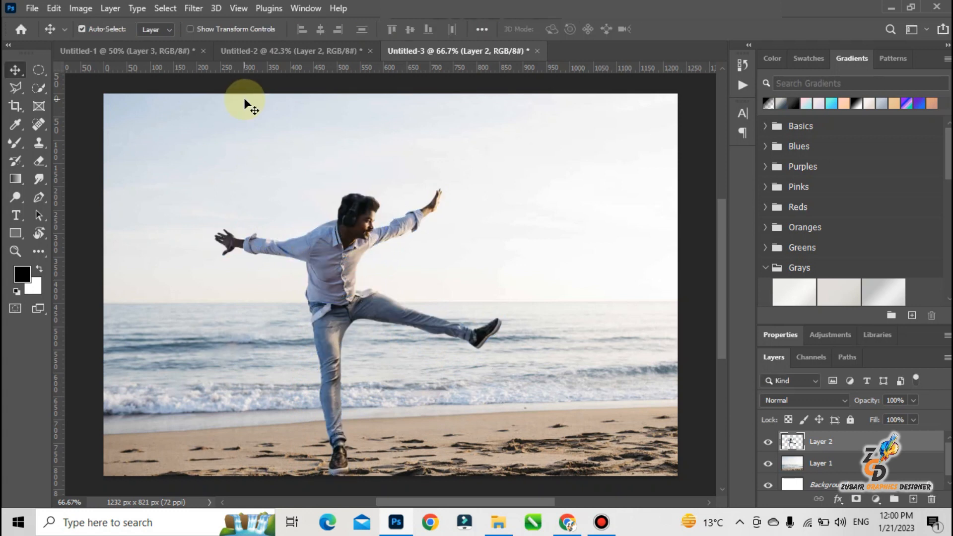
mouse_move(335, 281)
left_mouse_down()
mouse_move(336, 267)
mouse_move(337, 281)
left_mouse_up()
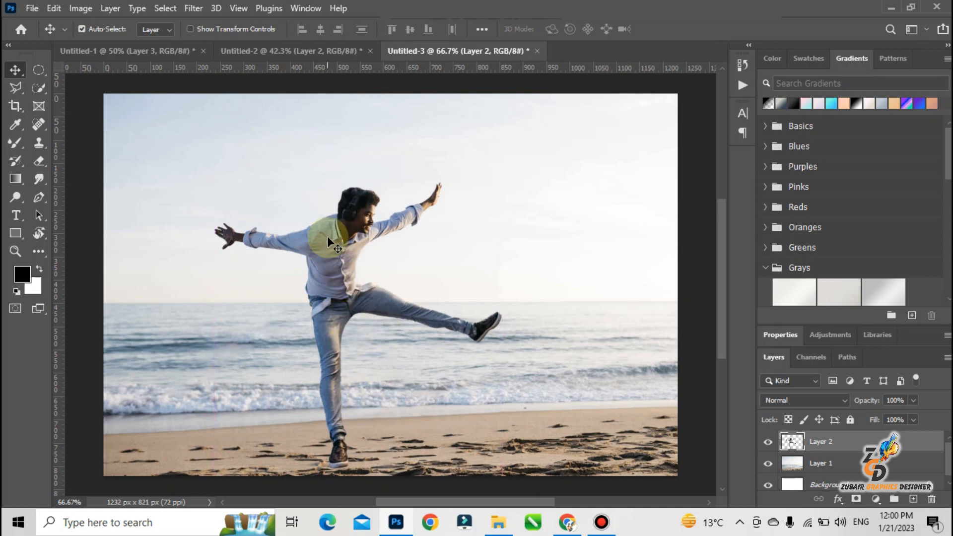
Add a drop shadow with a 2 px distance to Layer 2 and reposition the man slightly on the beach.
left_click(874, 442)
double_click(873, 442)
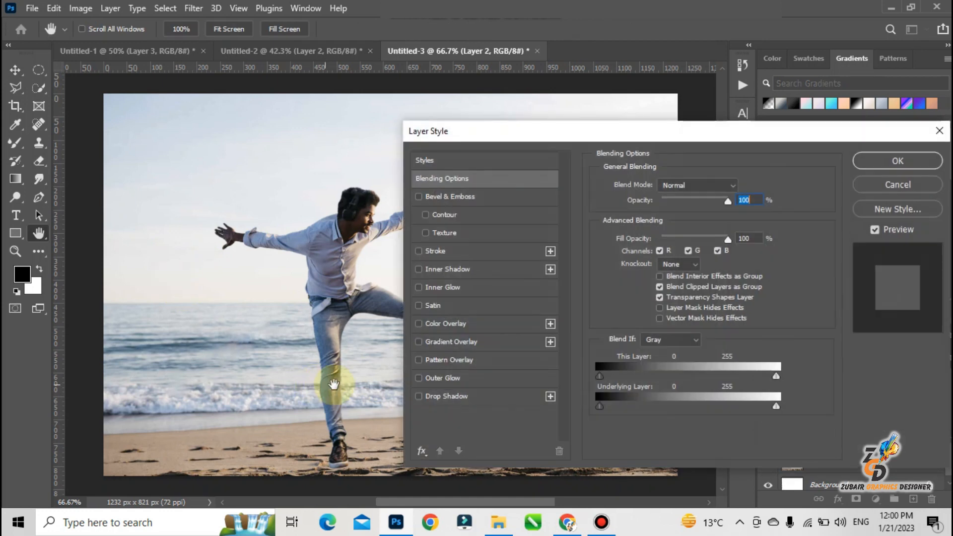
left_click(418, 398)
scroll(392, 45, "down", 1)
scroll(403, 74, "down", 2)
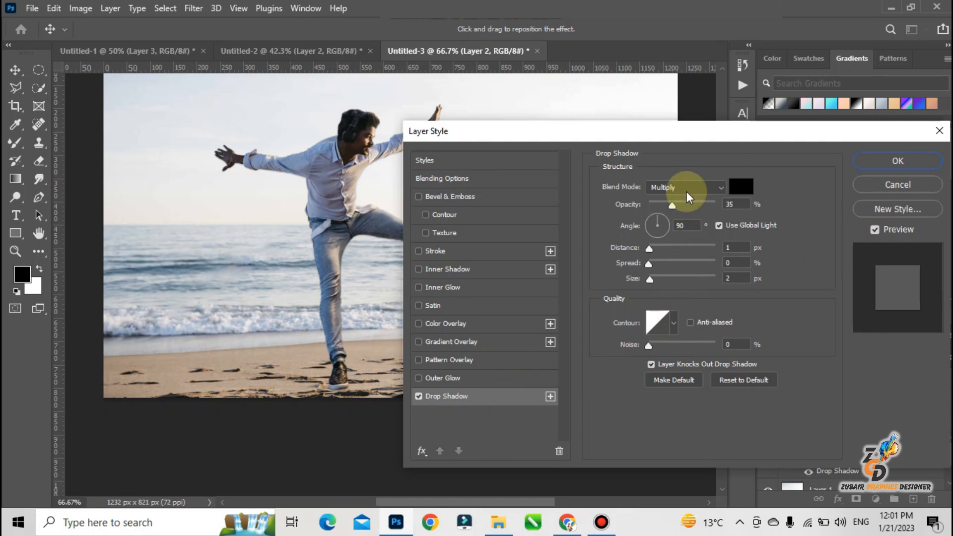
left_click_drag(648, 250, 651, 249)
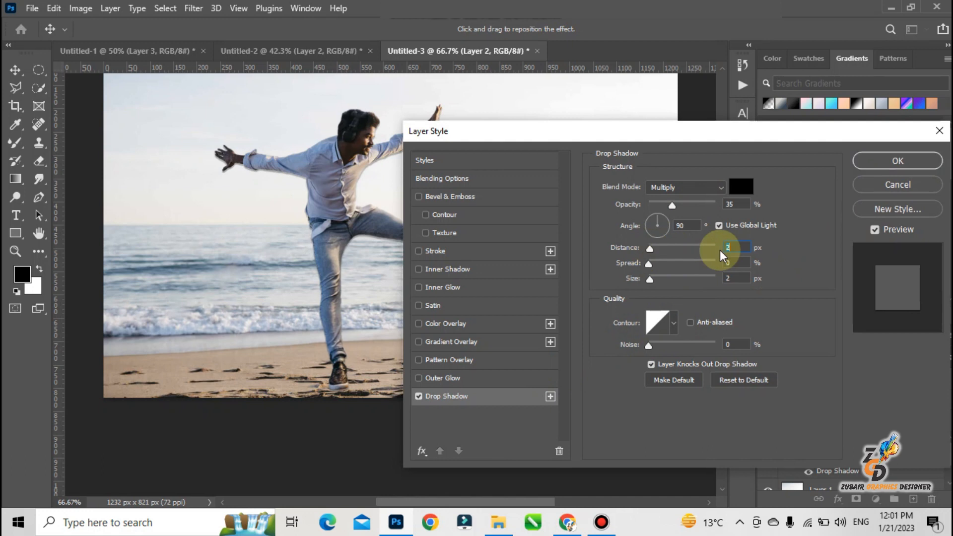
left_click(859, 159)
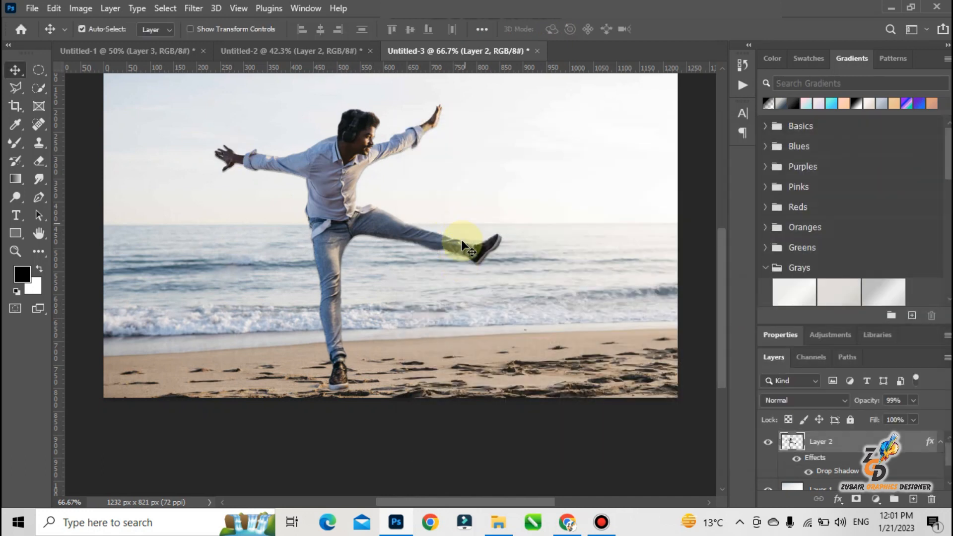
mouse_move(346, 324)
left_mouse_down()
mouse_move(330, 320)
mouse_move(330, 332)
left_mouse_up()
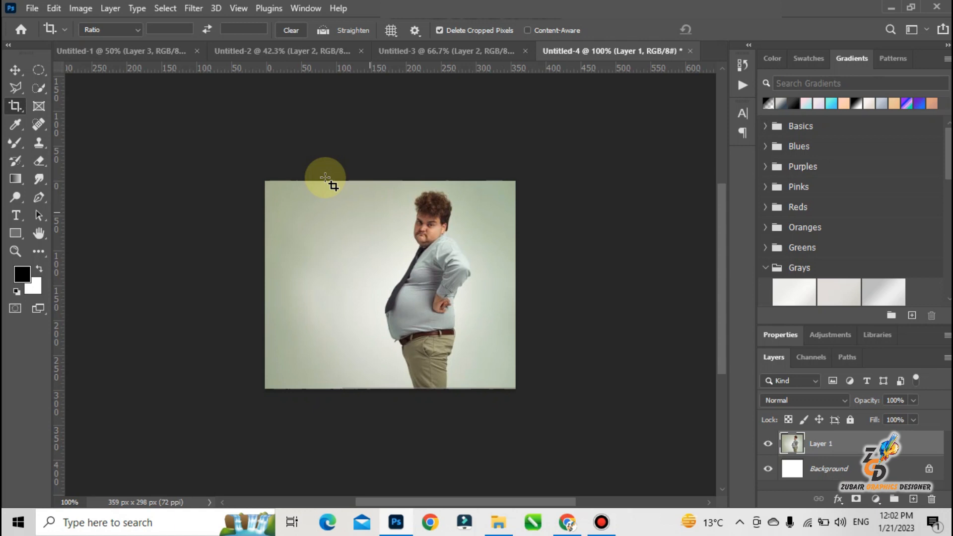
Select the man in Untitled-4 with Select Subject and copy him to a new layer.
left_click(15, 70)
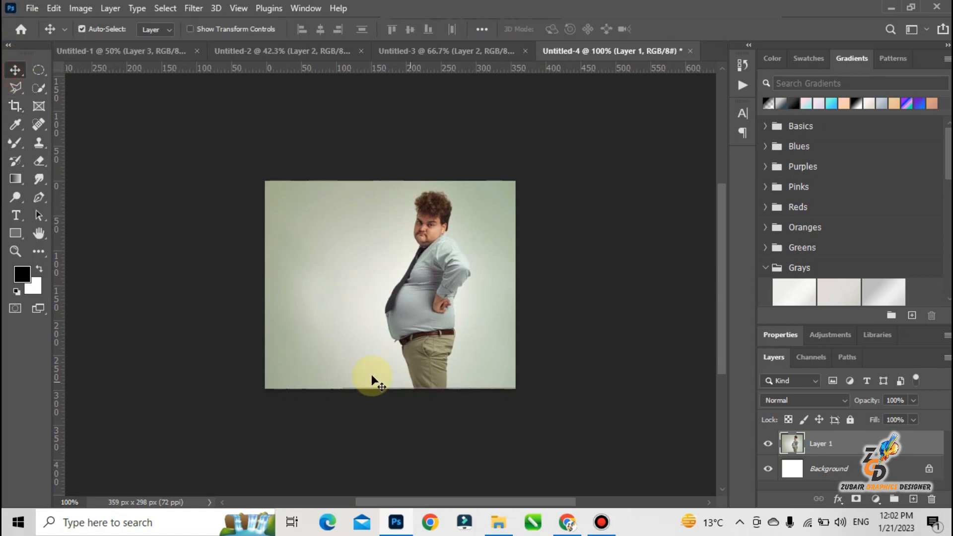
left_click(43, 84)
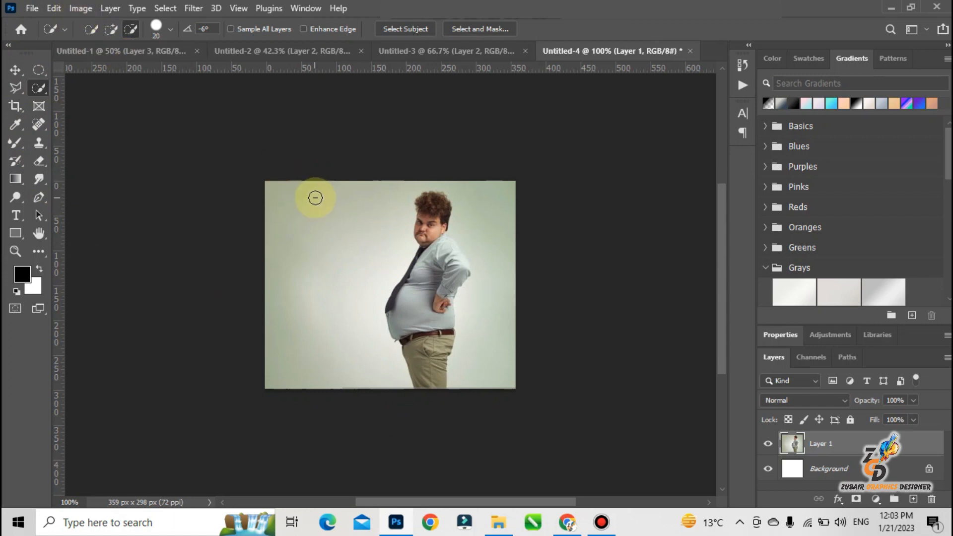
left_click(394, 30)
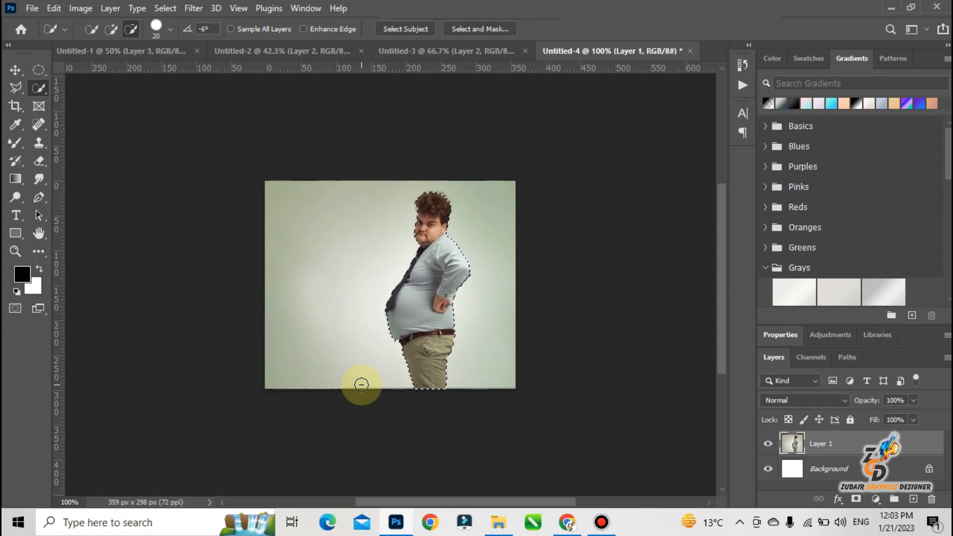
key("ctrl+j")
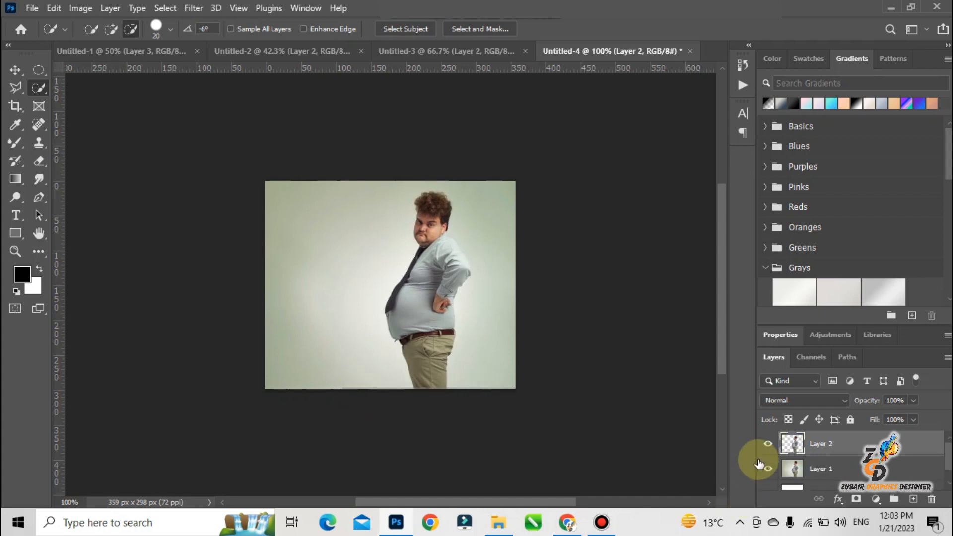
Load the outline of the man on Layer 2 as a selection and make Layer 1 the active layer.
left_click(791, 442, "ctrl")
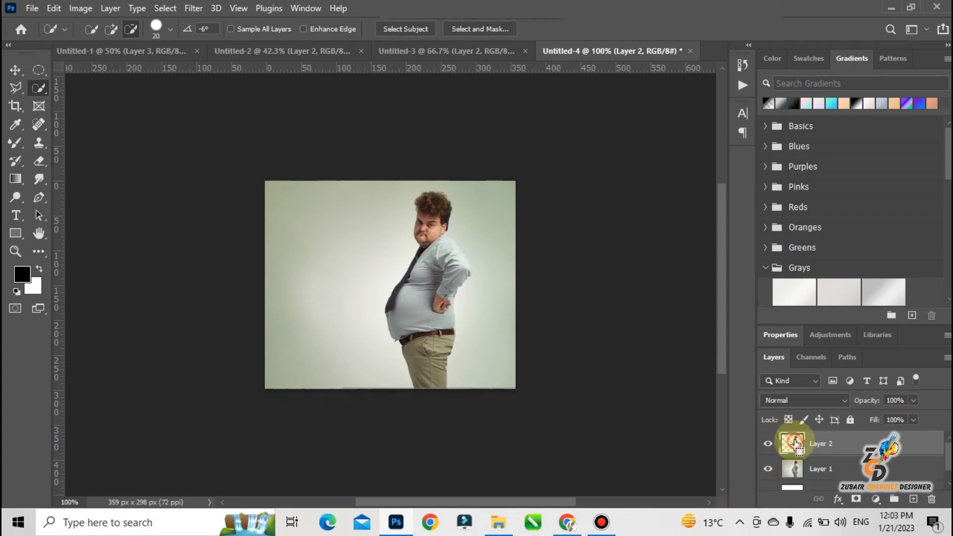
left_click(793, 467)
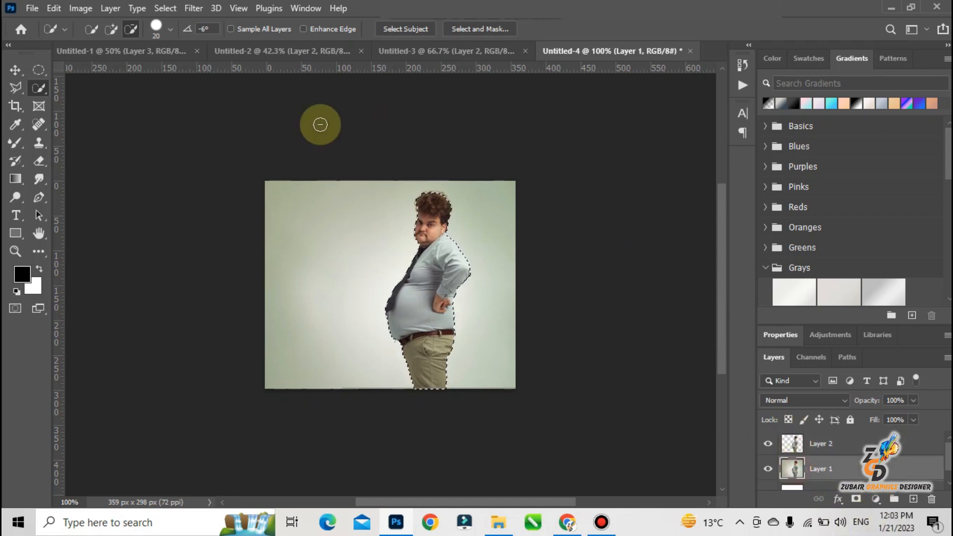
left_click(165, 8)
left_click(249, 206)
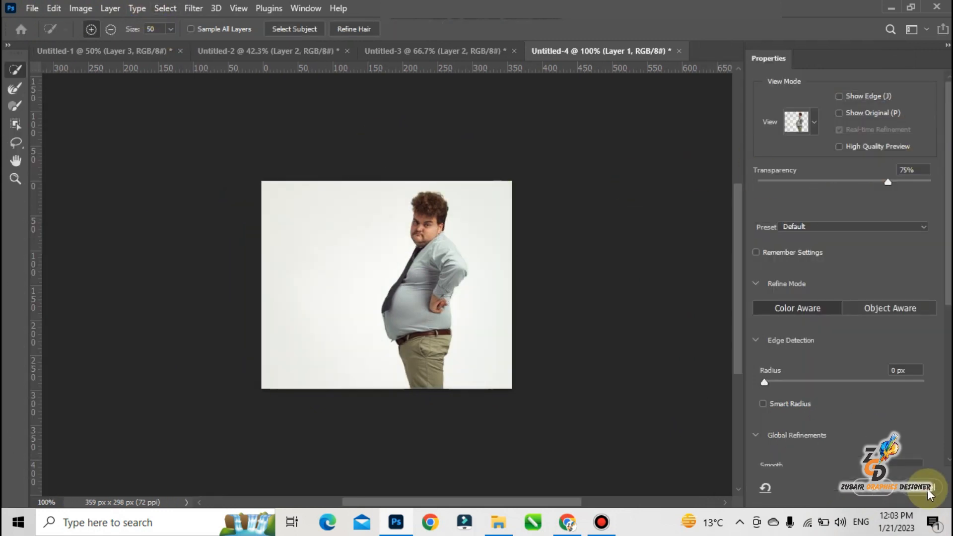
key("Return")
Expand the selection around the man by 7 pixels and fill it on Layer 1 with background.
left_click(156, 8)
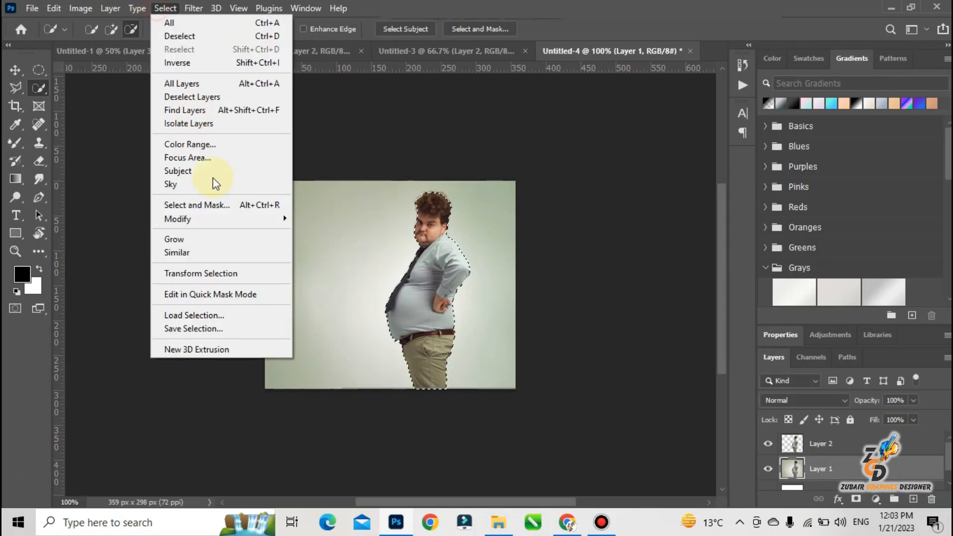
left_click(228, 216)
left_click(342, 245)
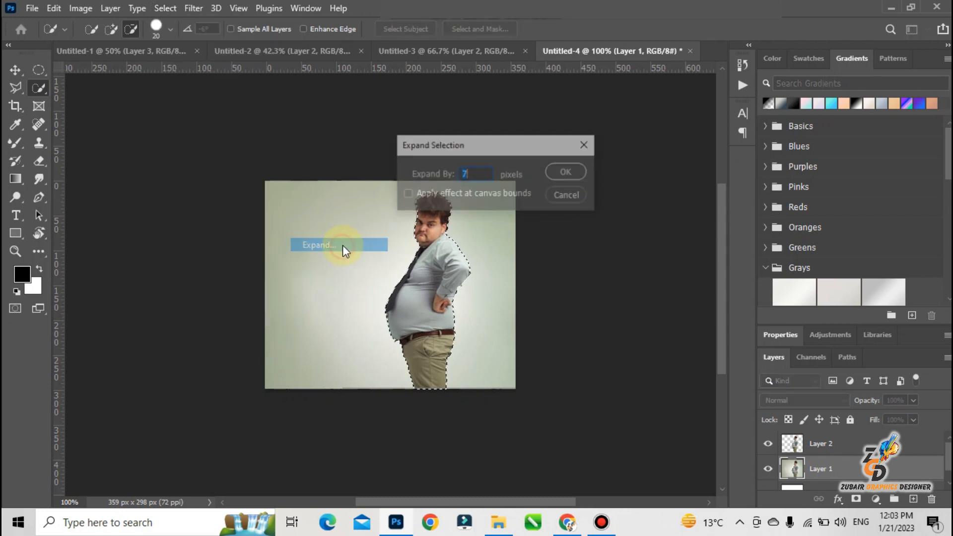
key("Return")
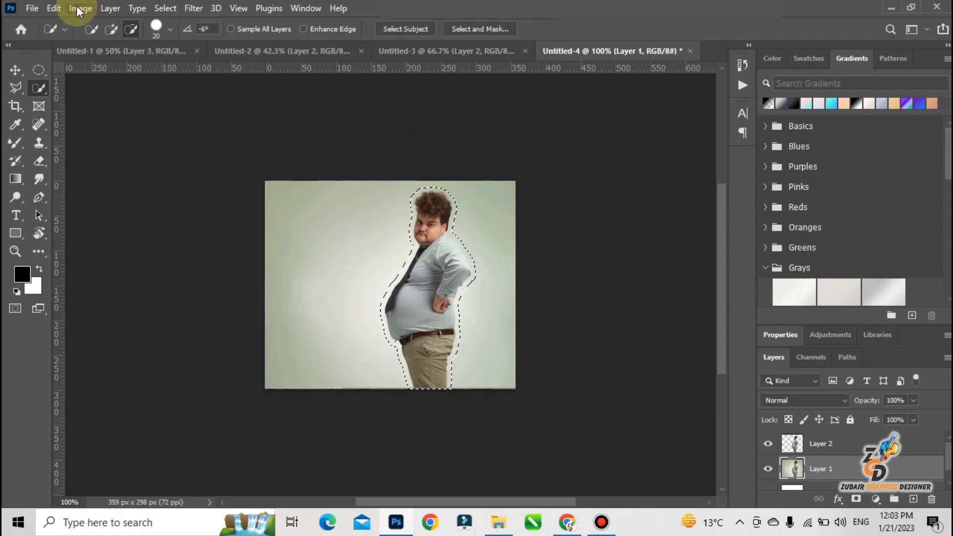
key("shift+BackSpace")
key("Return")
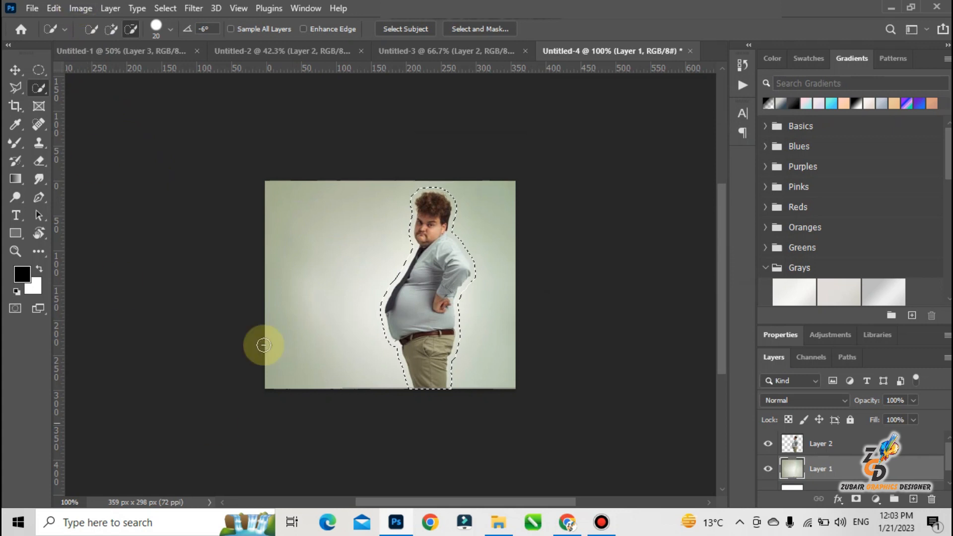
Check the filled background by toggling the visibility of Layer 2 and Layer 1, and clear the selection.
left_click(768, 443)
left_click(768, 444)
left_click(769, 468)
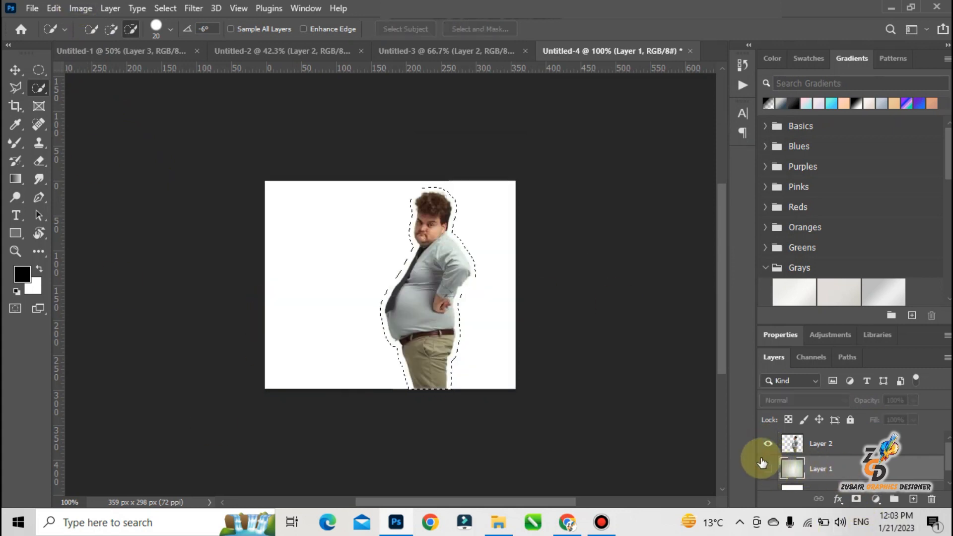
left_click(768, 468)
key("ctrl+d")
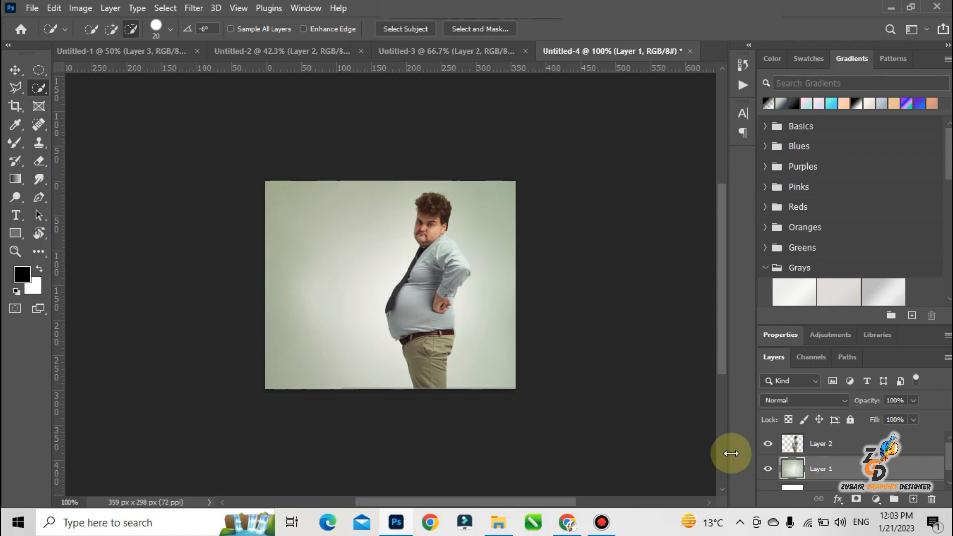
Start Puppet Warp on Layer 2 and pin the man's head, elbow, hip, thigh and lower leg.
left_click(787, 445)
left_click(54, 8)
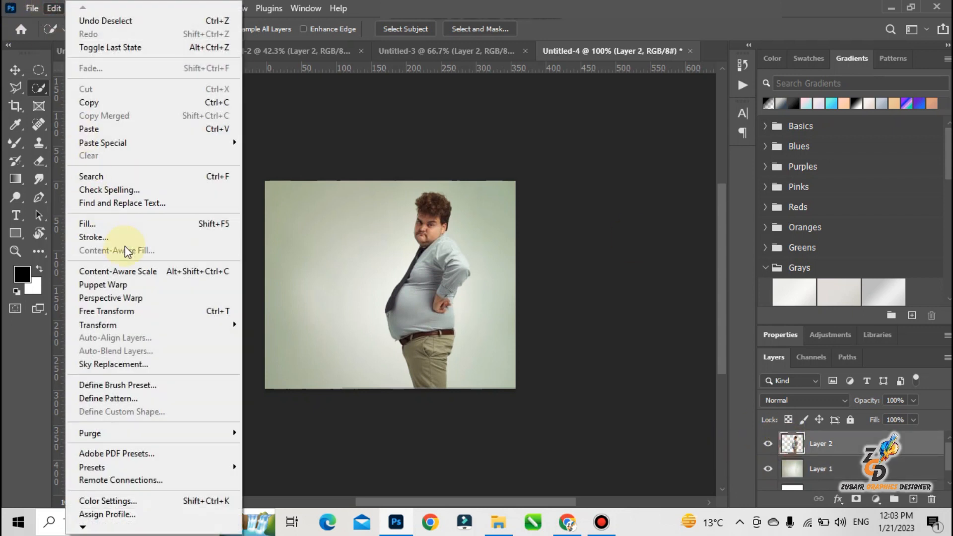
left_click(151, 285)
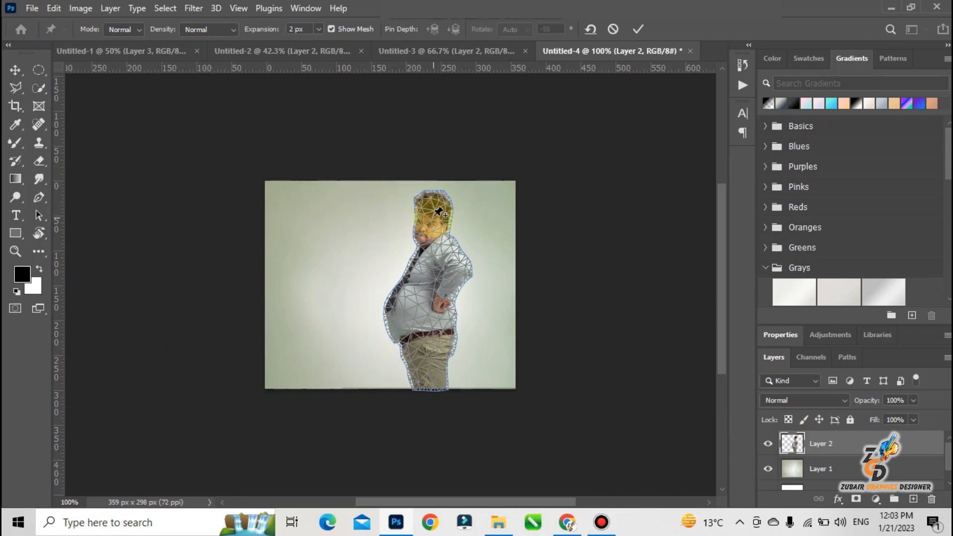
left_click_drag(435, 208, 441, 208)
left_click(458, 269)
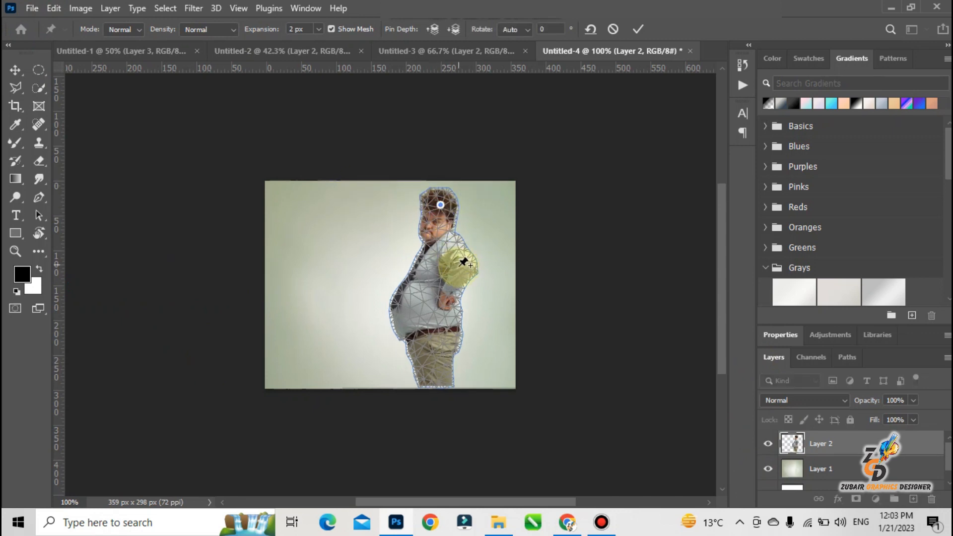
left_click(445, 310)
left_click(441, 354)
left_click(441, 380)
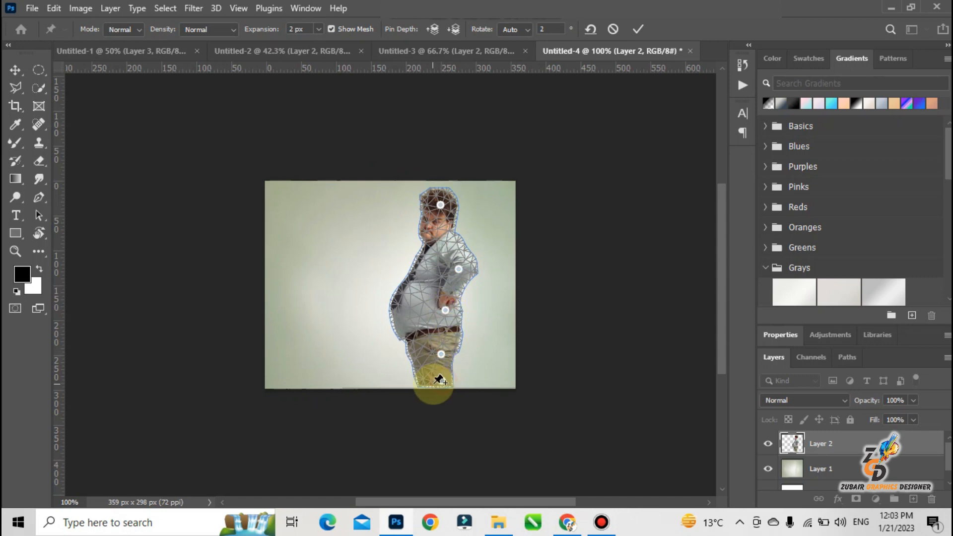
Add pins on the man's belly and just above his belt, and pull them inward to flatten the stomach.
left_click(410, 307)
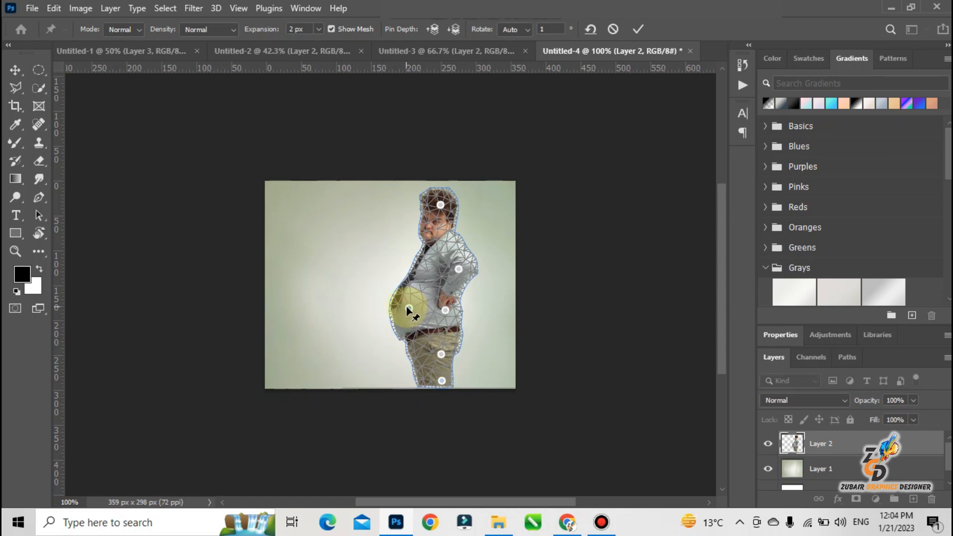
left_click_drag(407, 307, 431, 296)
left_click(428, 297)
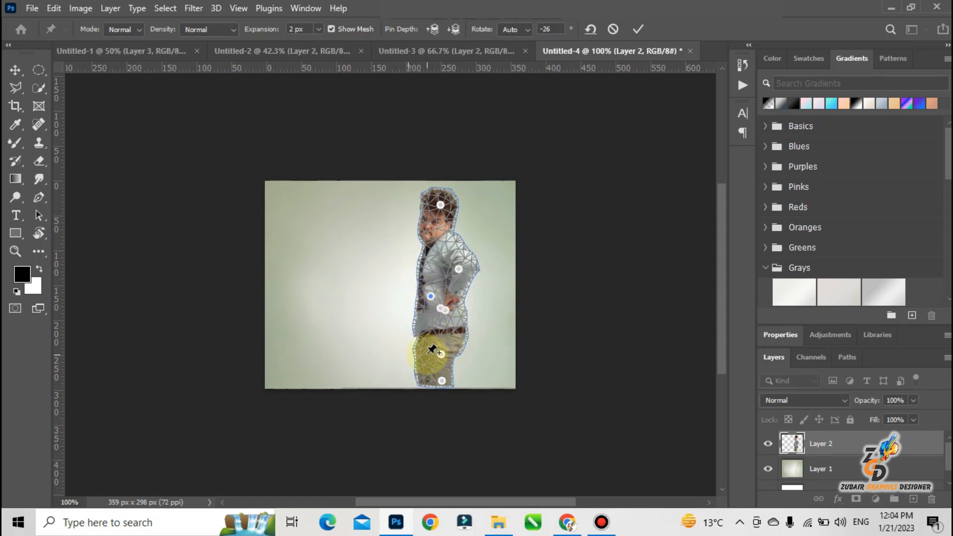
left_click(421, 326)
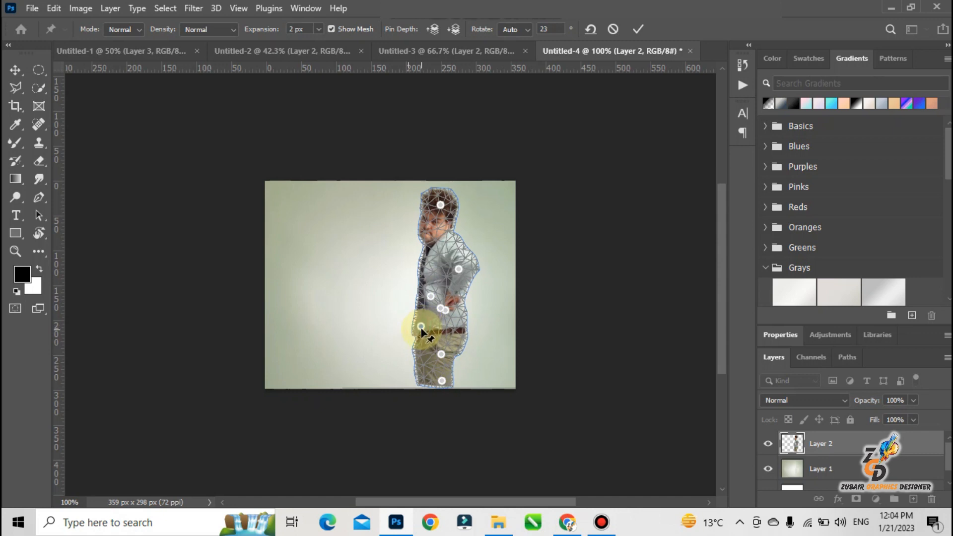
left_click_drag(421, 329, 424, 323)
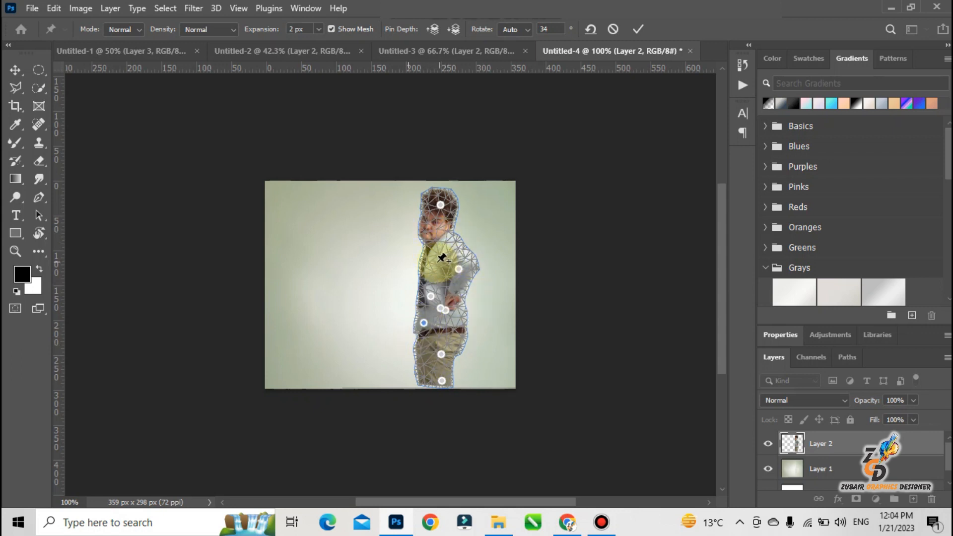
Pin and slightly adjust the man's chest and neck, and apply the Puppet Warp.
left_click(424, 270)
left_click_drag(425, 270, 427, 268)
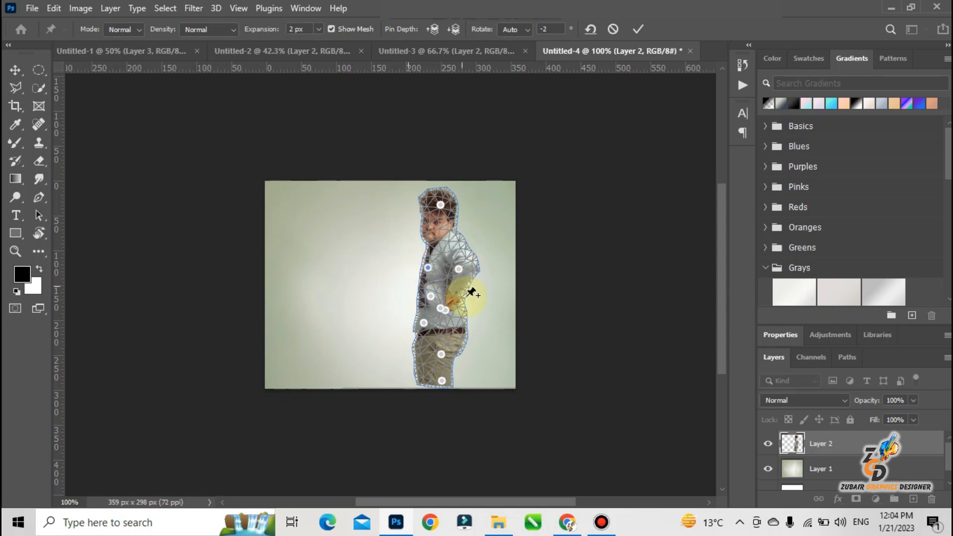
left_click(441, 231)
left_click_drag(441, 231, 441, 233)
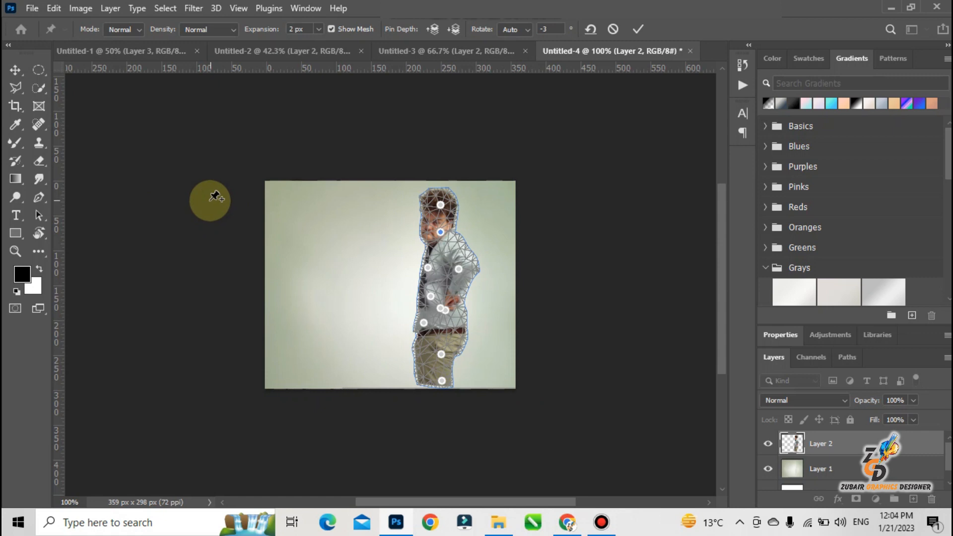
left_click(15, 70)
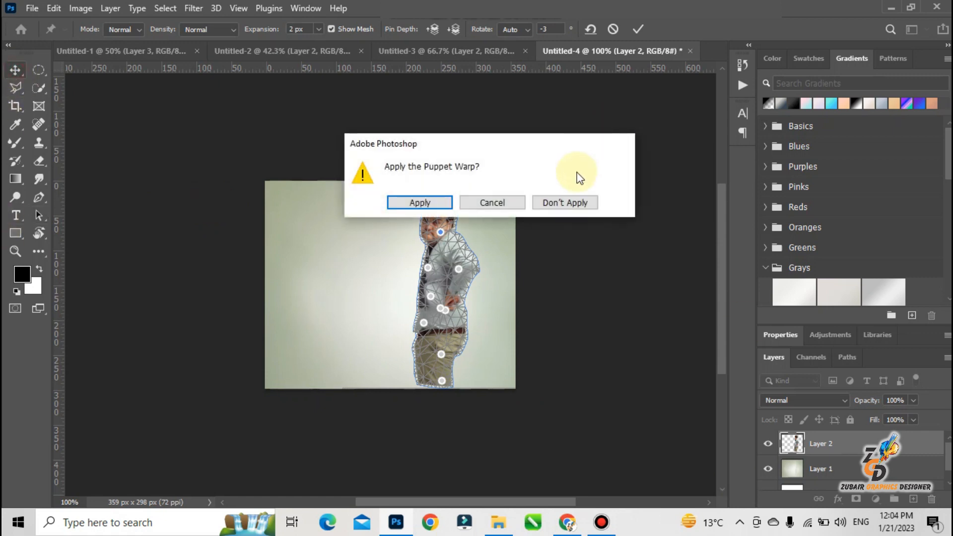
left_click(441, 202)
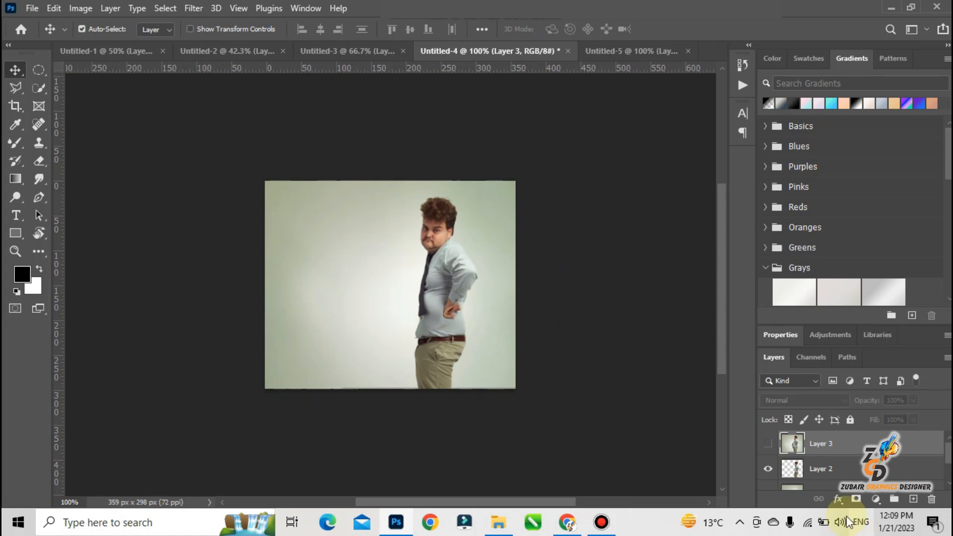
Compare the original and slimmed man by repeatedly toggling the visibility of Layer 3, leaving it hidden.
left_click(768, 444)
left_click(768, 444)
left_click(768, 444)
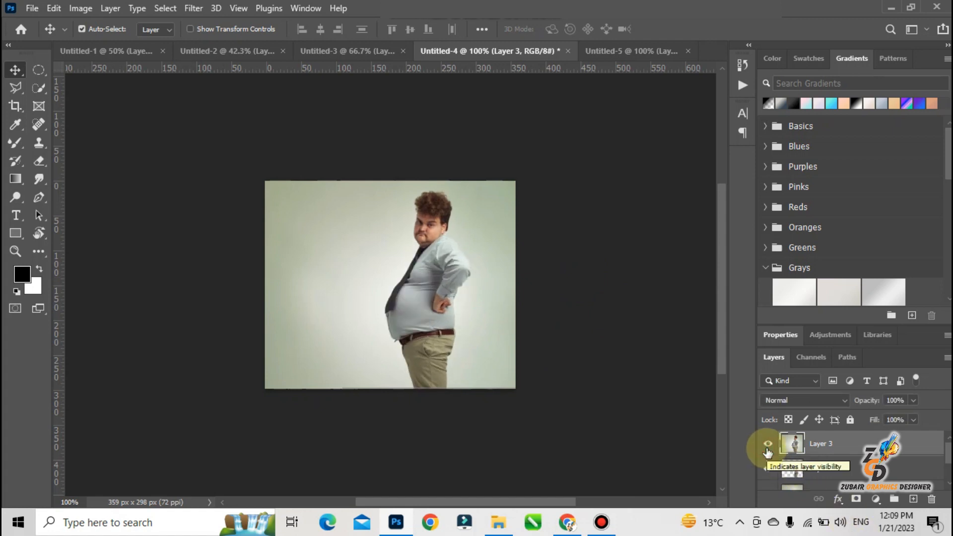
left_click(768, 444)
left_click(768, 444)
left_click(768, 446)
left_click(767, 445)
left_click(768, 445)
left_click(768, 445)
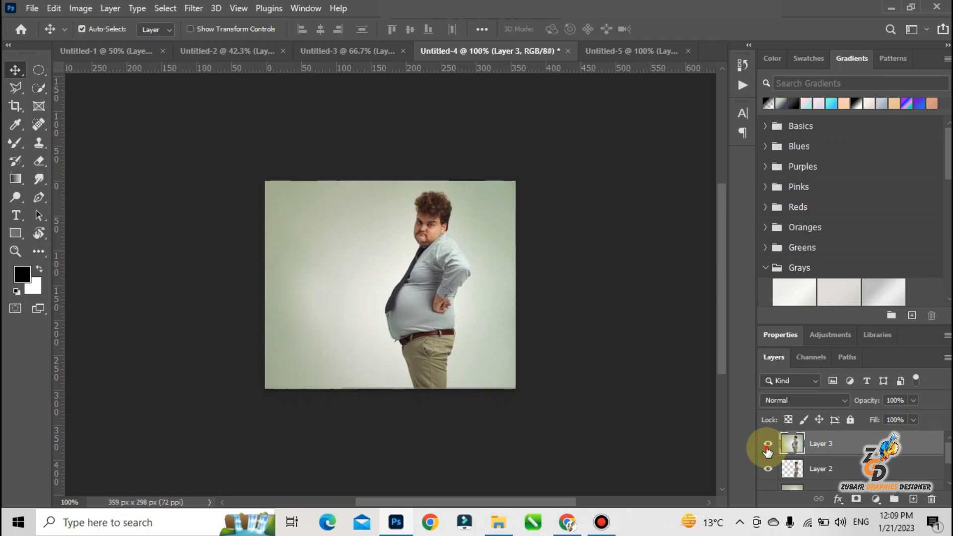
left_click(767, 444)
left_click(768, 444)
left_click(767, 444)
left_click(767, 444)
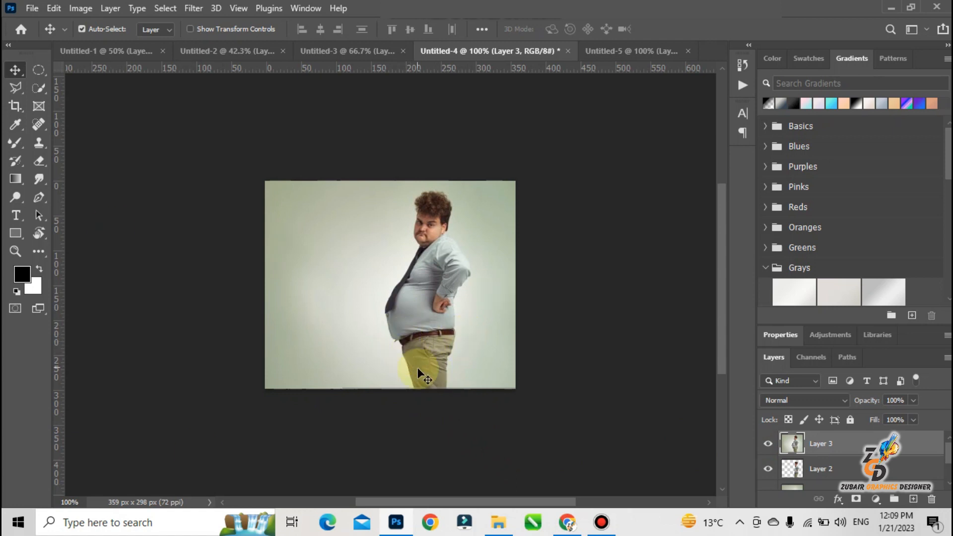
left_click(768, 445)
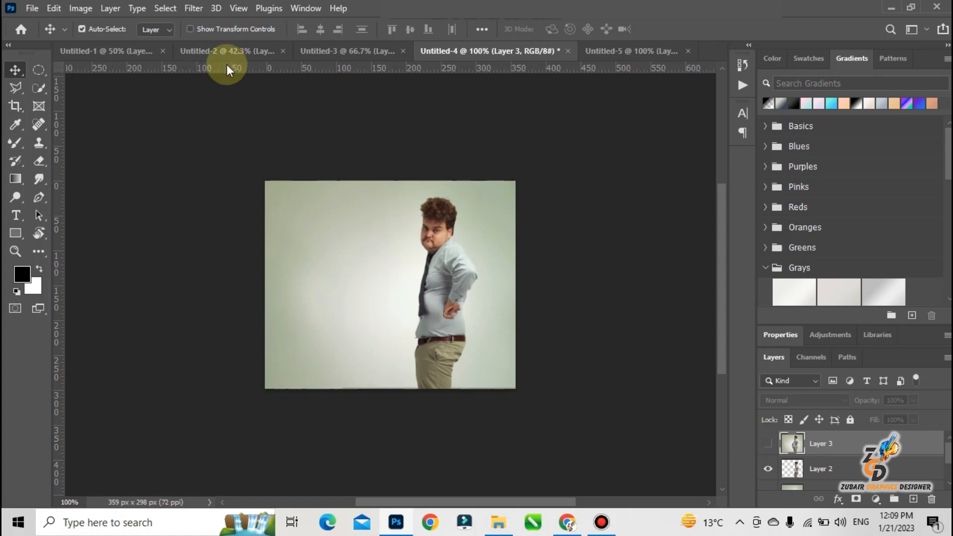
Review the warped images in Untitled-1, Untitled-2 and Untitled-3, and return to Untitled-4.
left_click(142, 52)
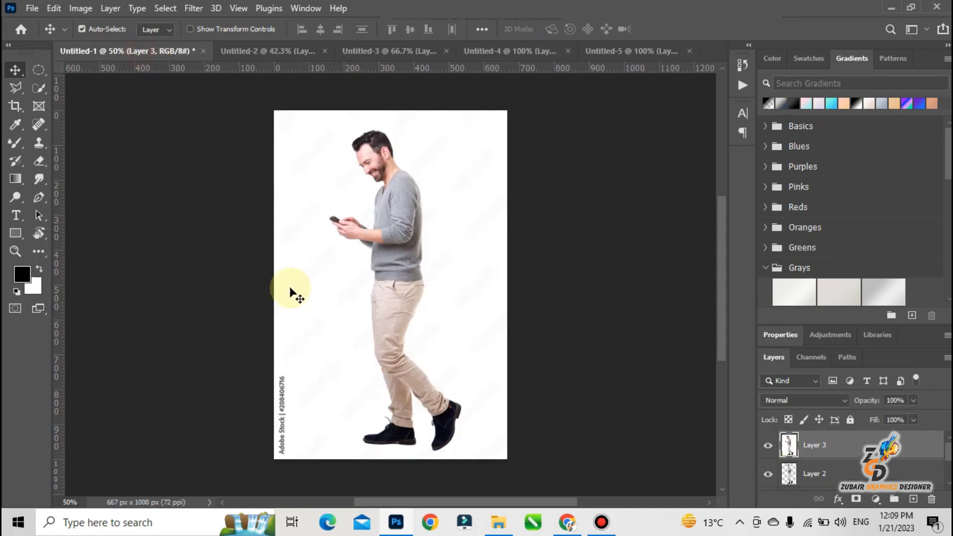
left_click(282, 52)
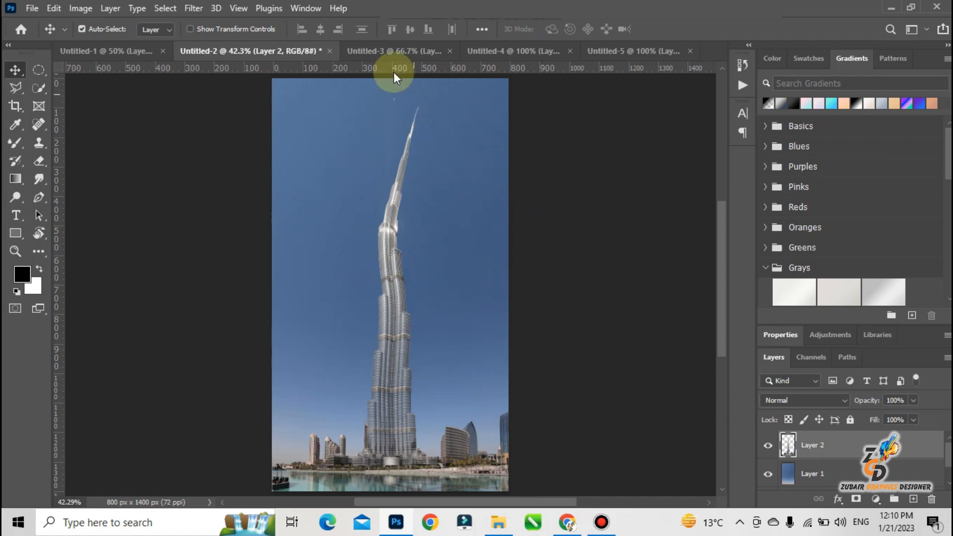
left_click(389, 49)
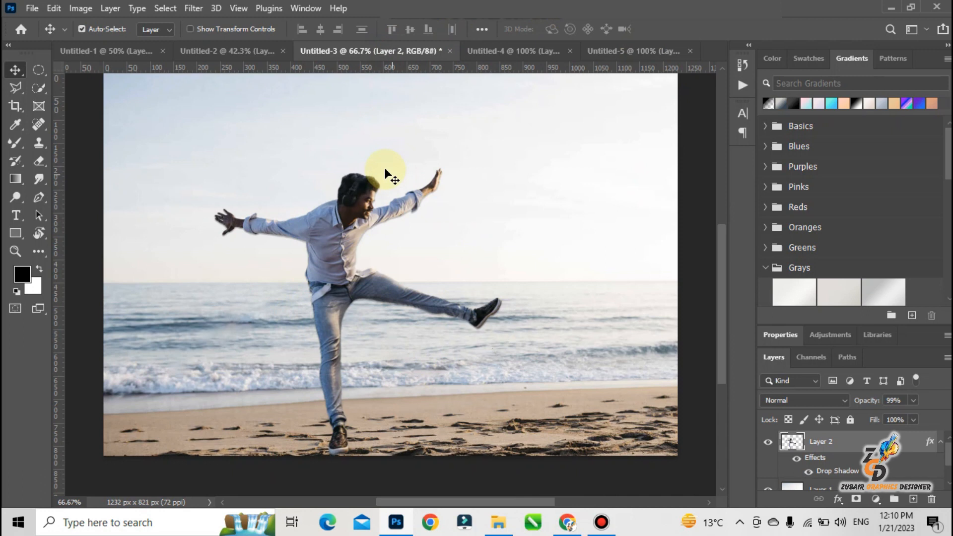
left_click(502, 47)
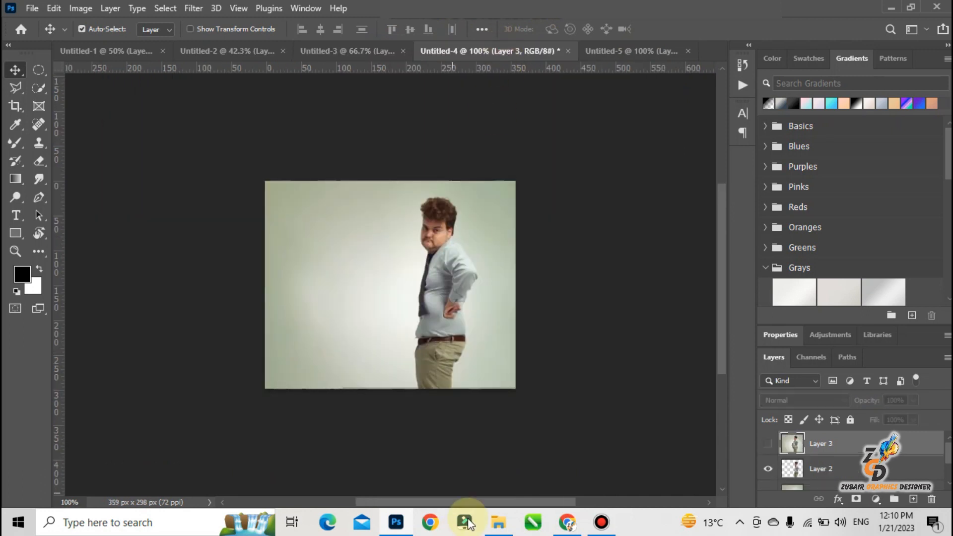